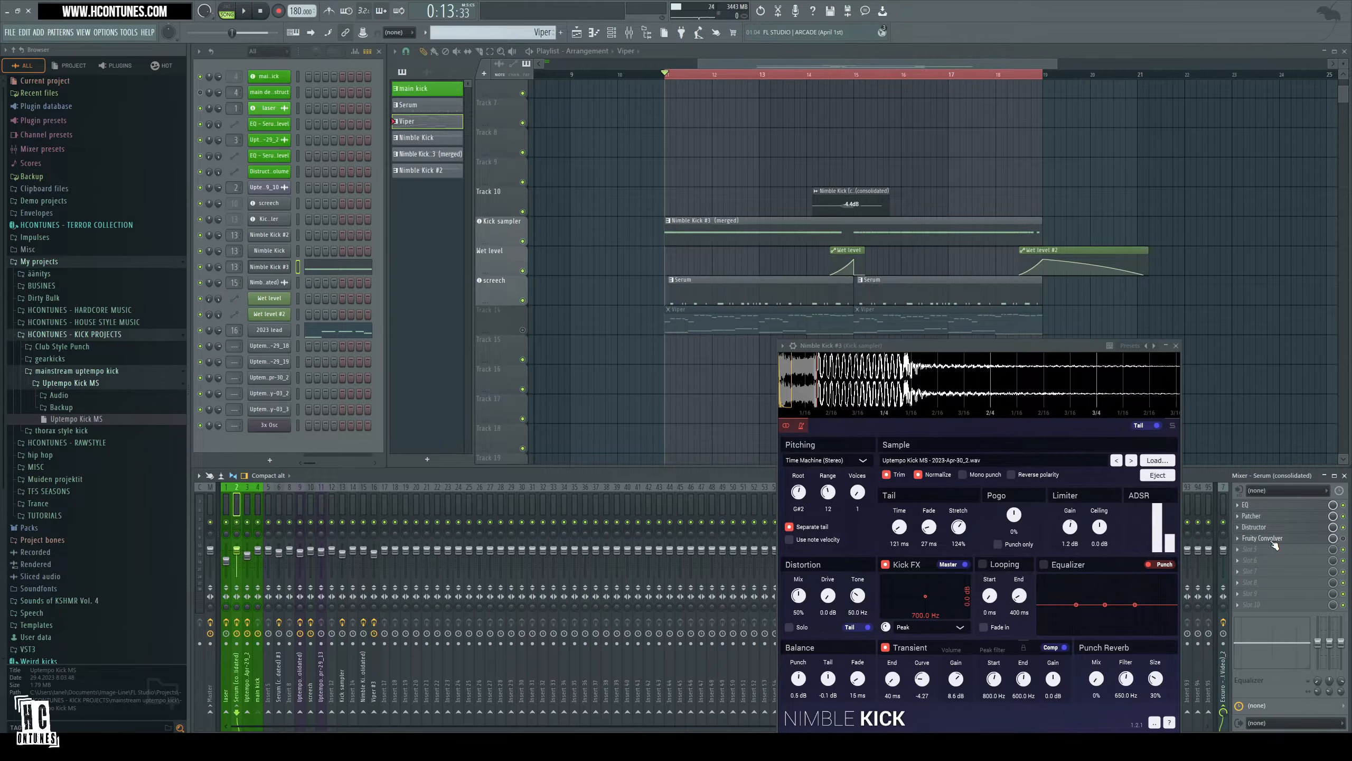
Review the mixer effect chains and the screech Serum instrument, and play back the arrangement.
{"action": "left_click", "coordinate": [1223, 514]}
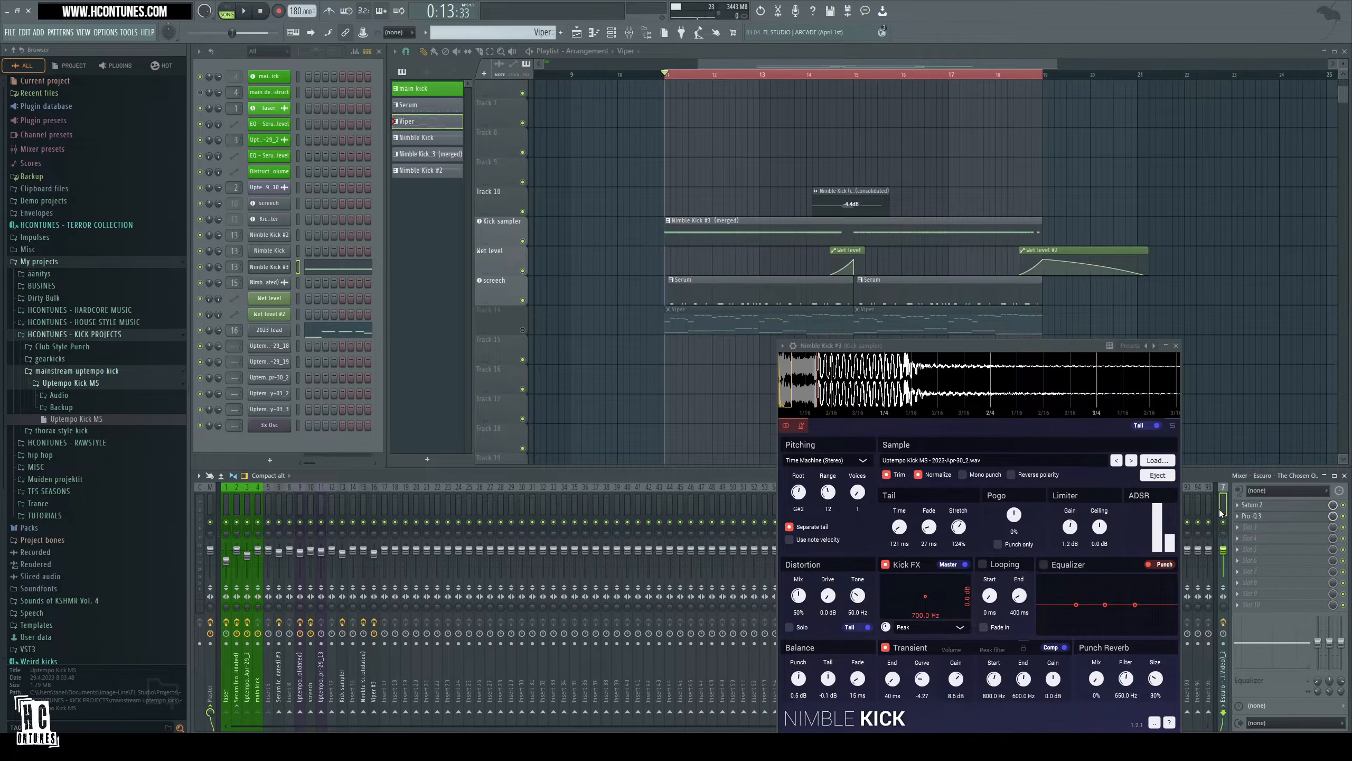
{"action": "left_click", "coordinate": [1267, 506]}
{"action": "left_click", "coordinate": [1267, 507]}
{"action": "left_click", "coordinate": [1269, 519]}
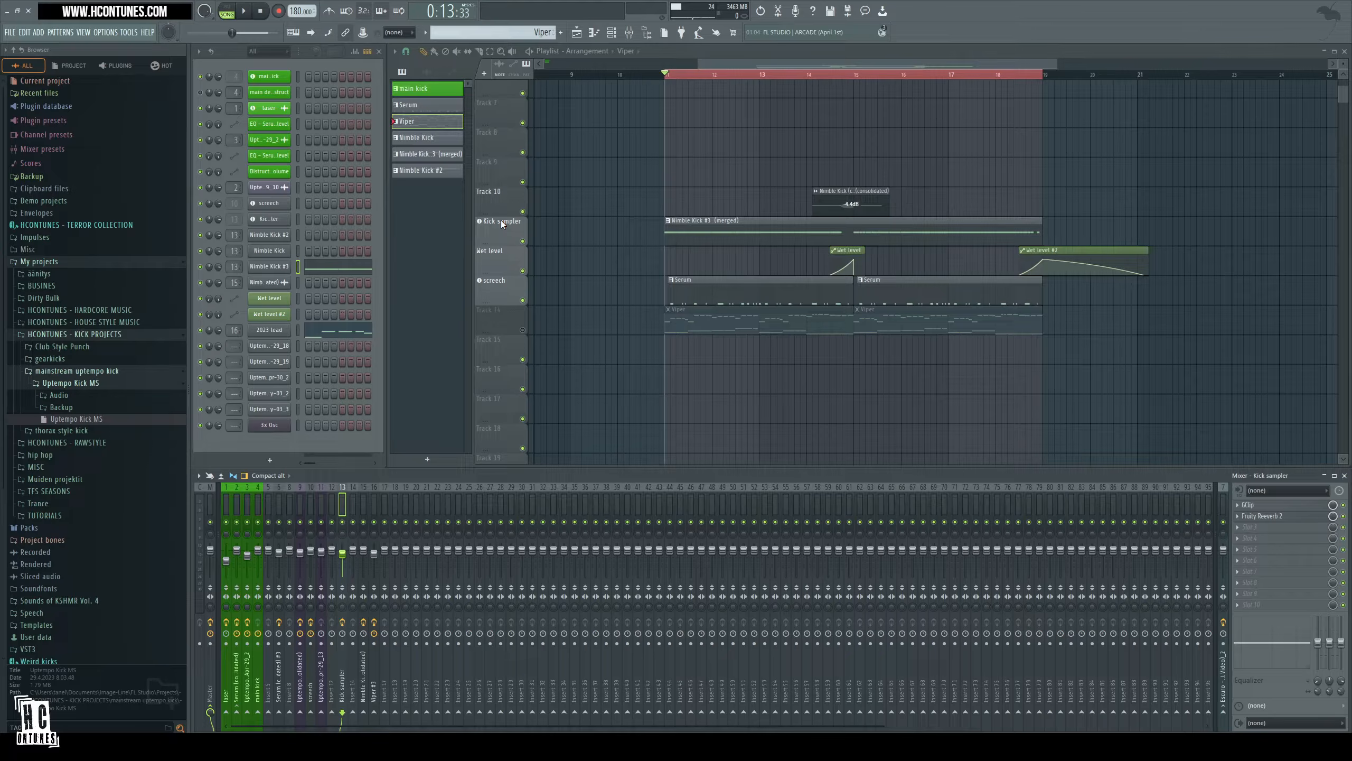
{"action": "double_click", "coordinate": [678, 294]}
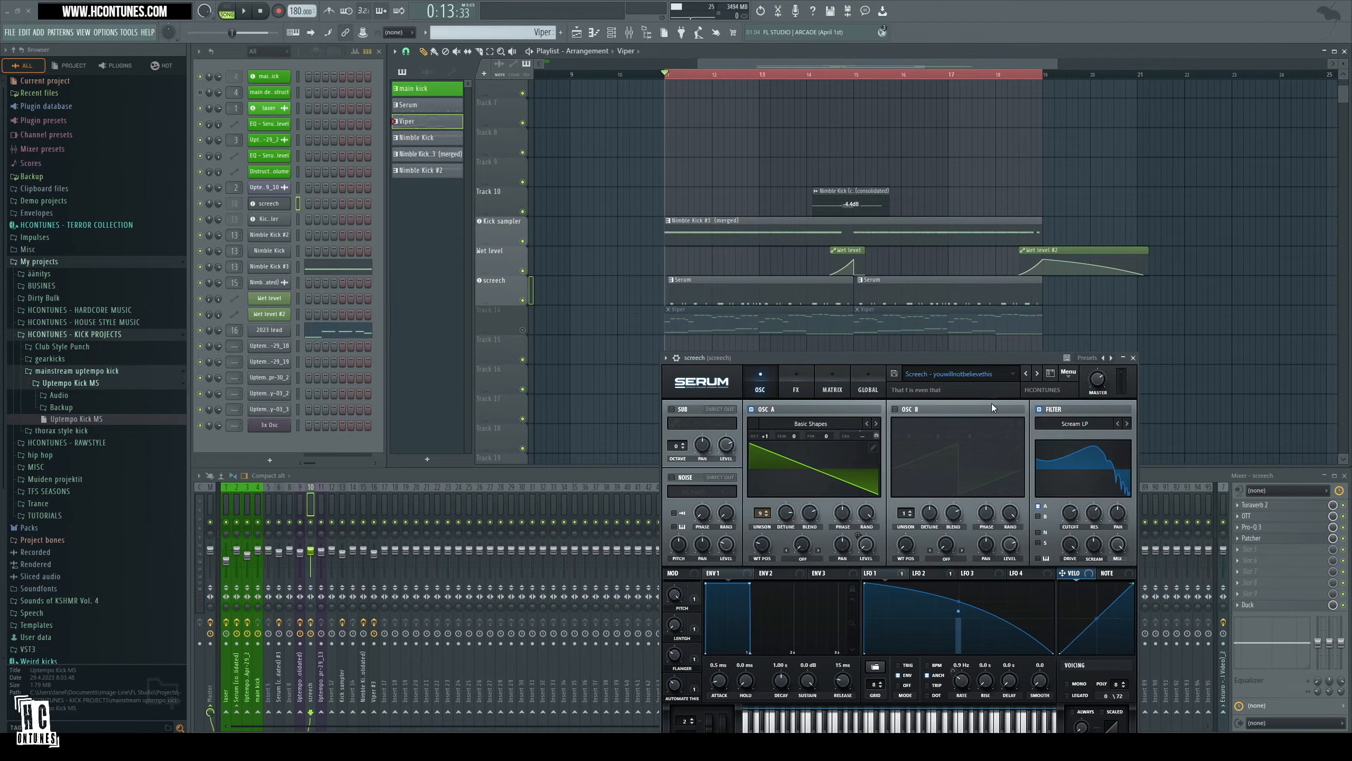
{"action": "left_click", "coordinate": [1136, 360]}
{"action": "key", "text": "space"}
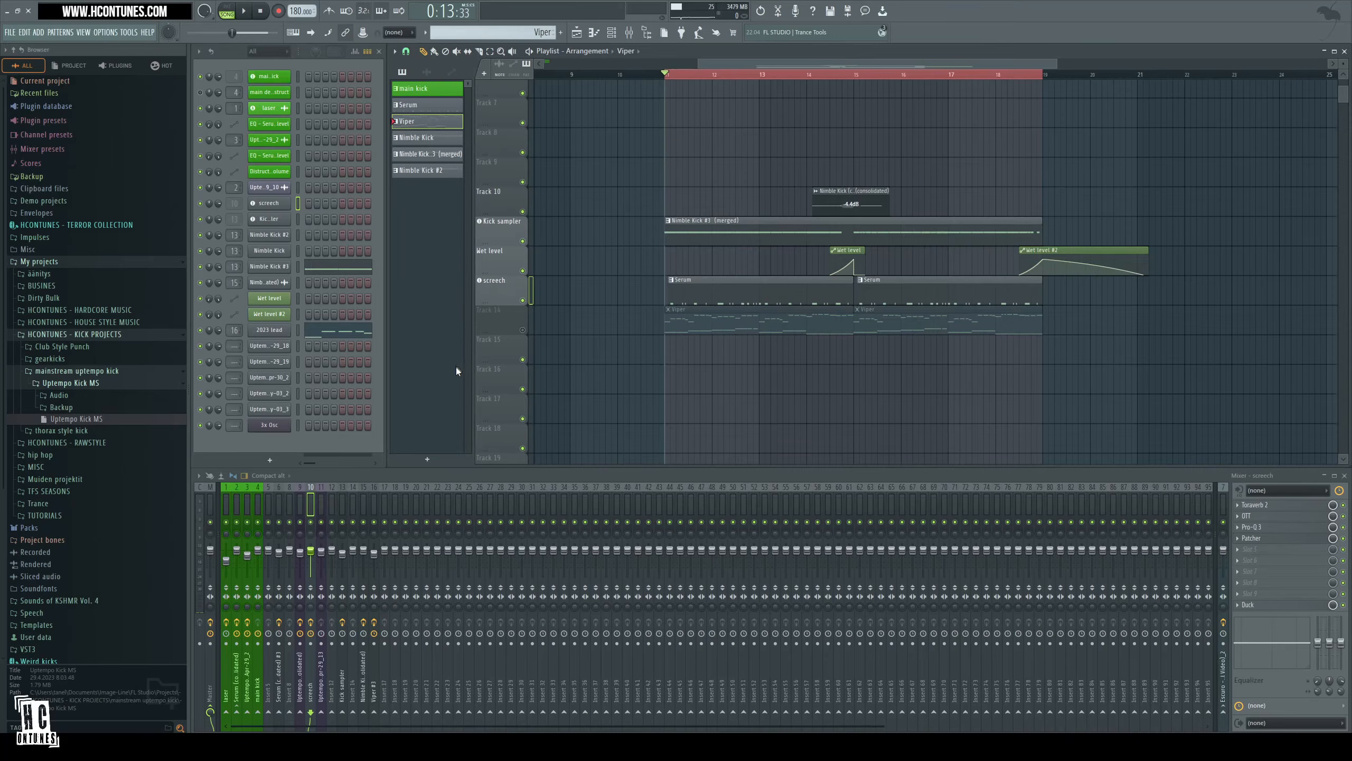
Open the Nimble Kick #3 sampler, set the project tempo to 155 BPM, and audition the Viper pattern in pattern mode.
{"action": "key", "text": "l"}
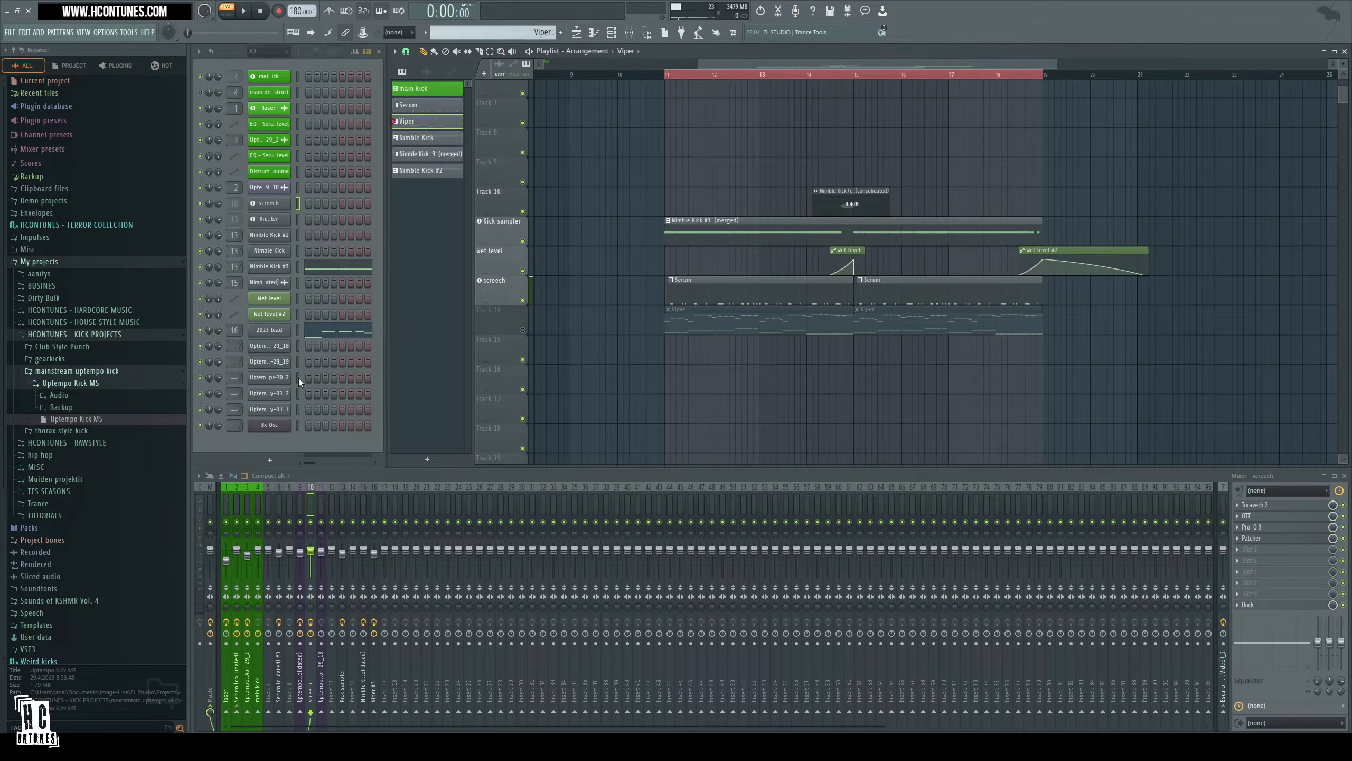
{"action": "left_click", "coordinate": [269, 266]}
{"action": "left_click", "coordinate": [244, 11]}
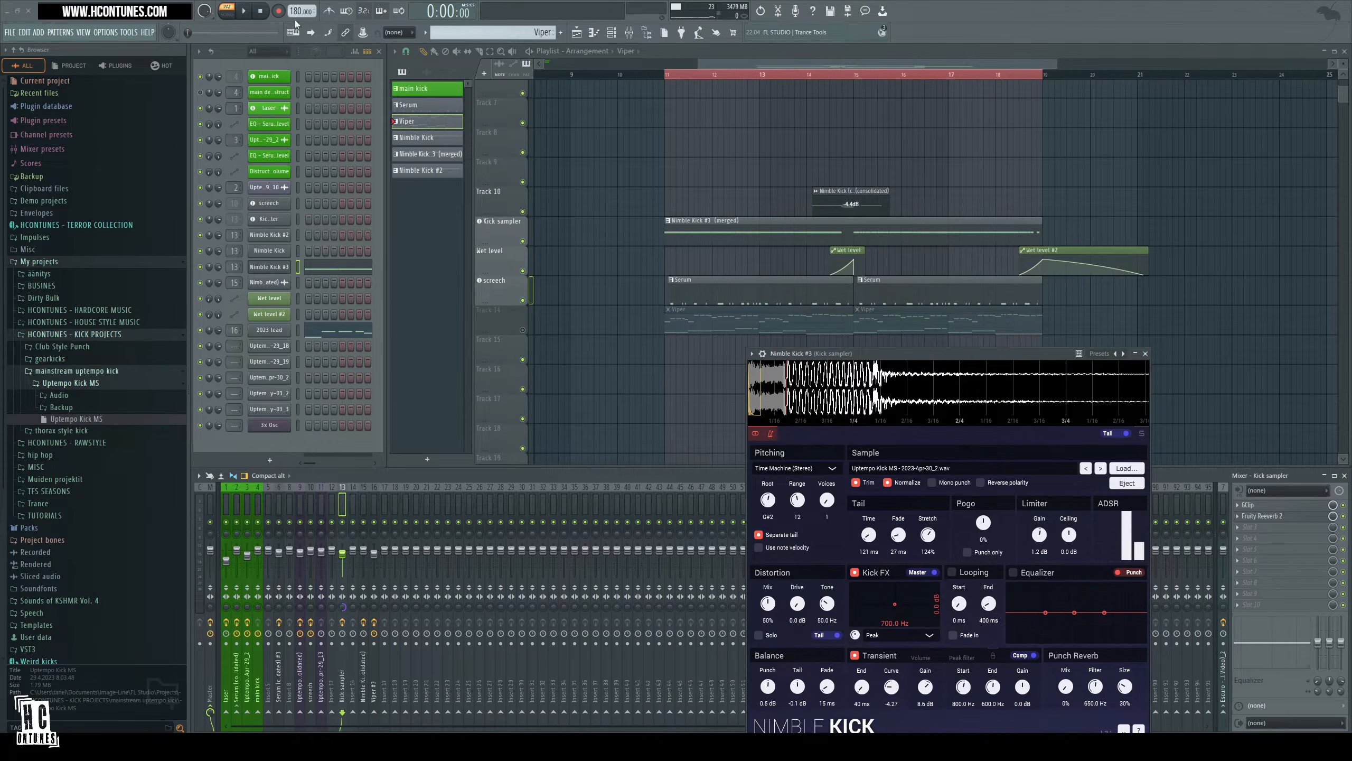
{"action": "left_click_drag", "start_coordinate": [300, 10], "coordinate": [300, 35]}
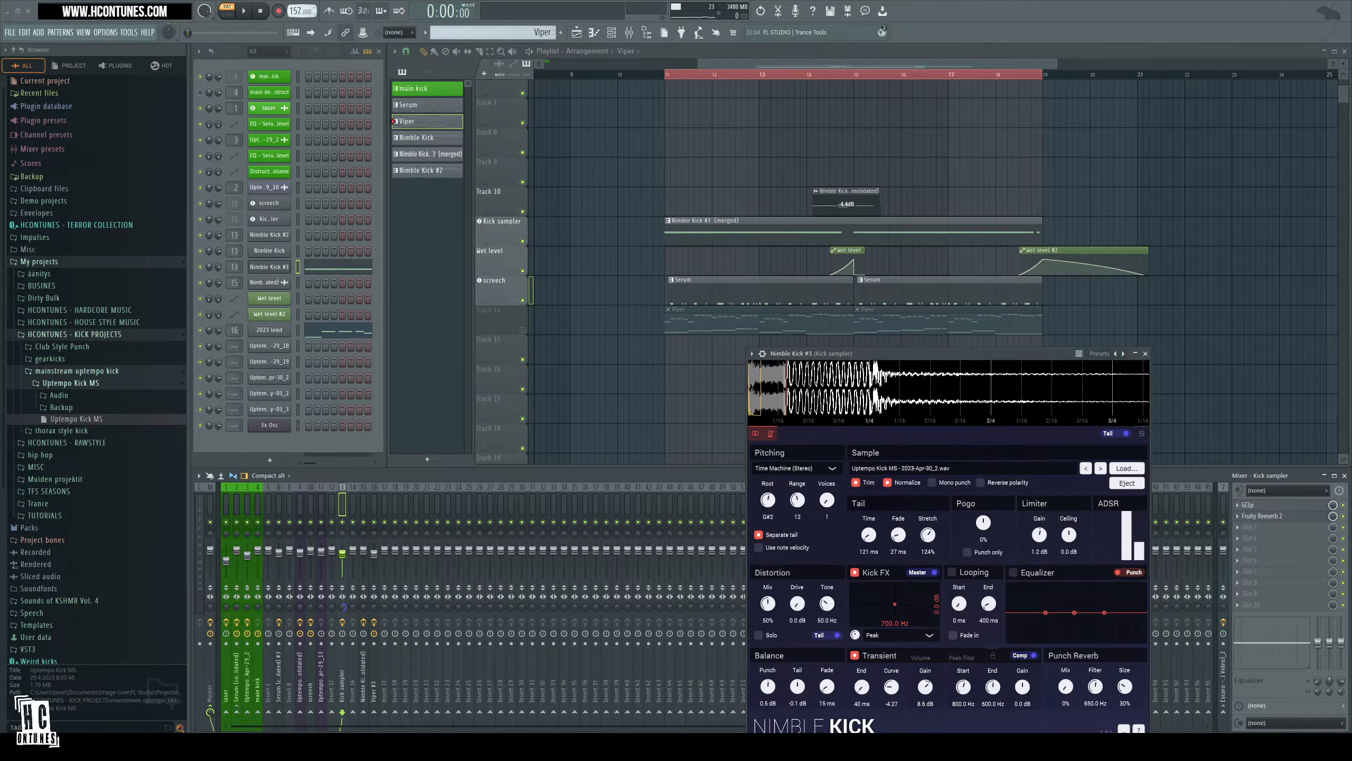
{"action": "key", "text": "space"}
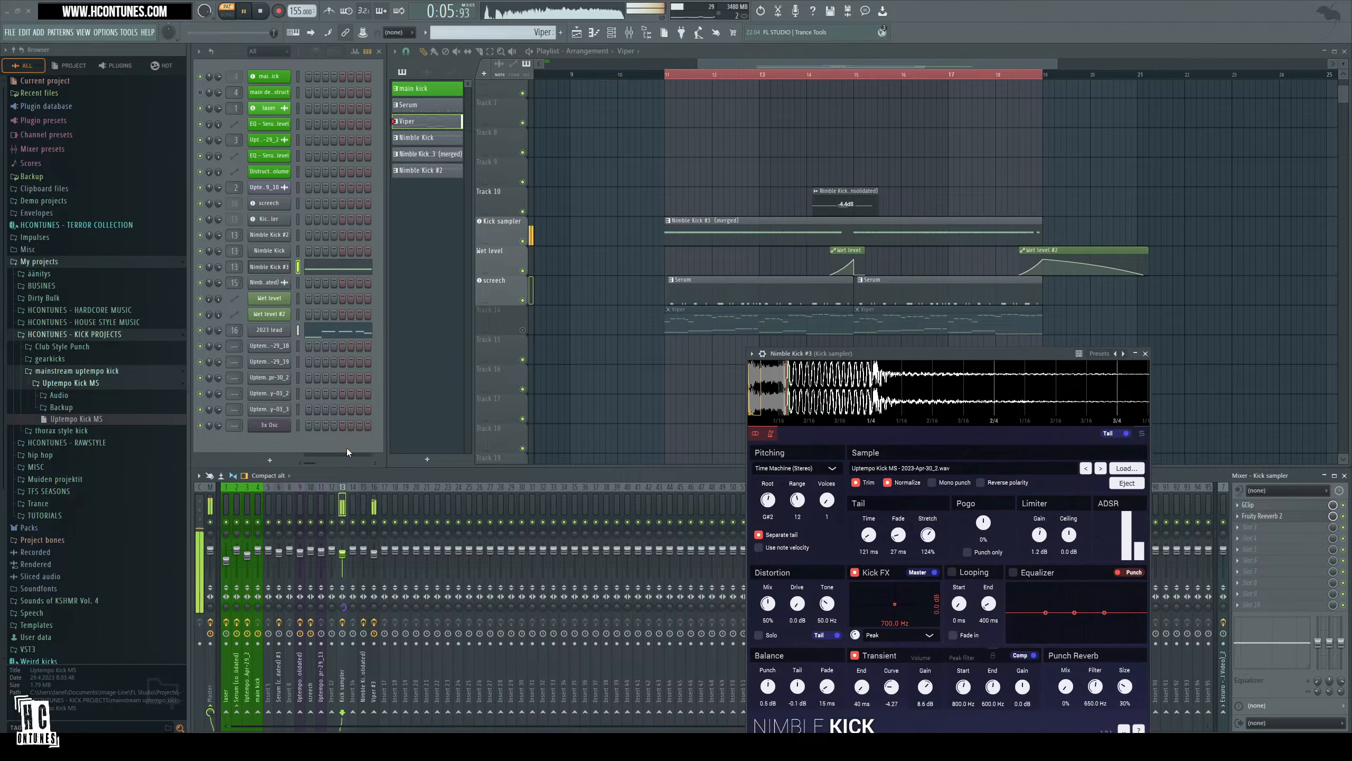
{"action": "key", "text": "space"}
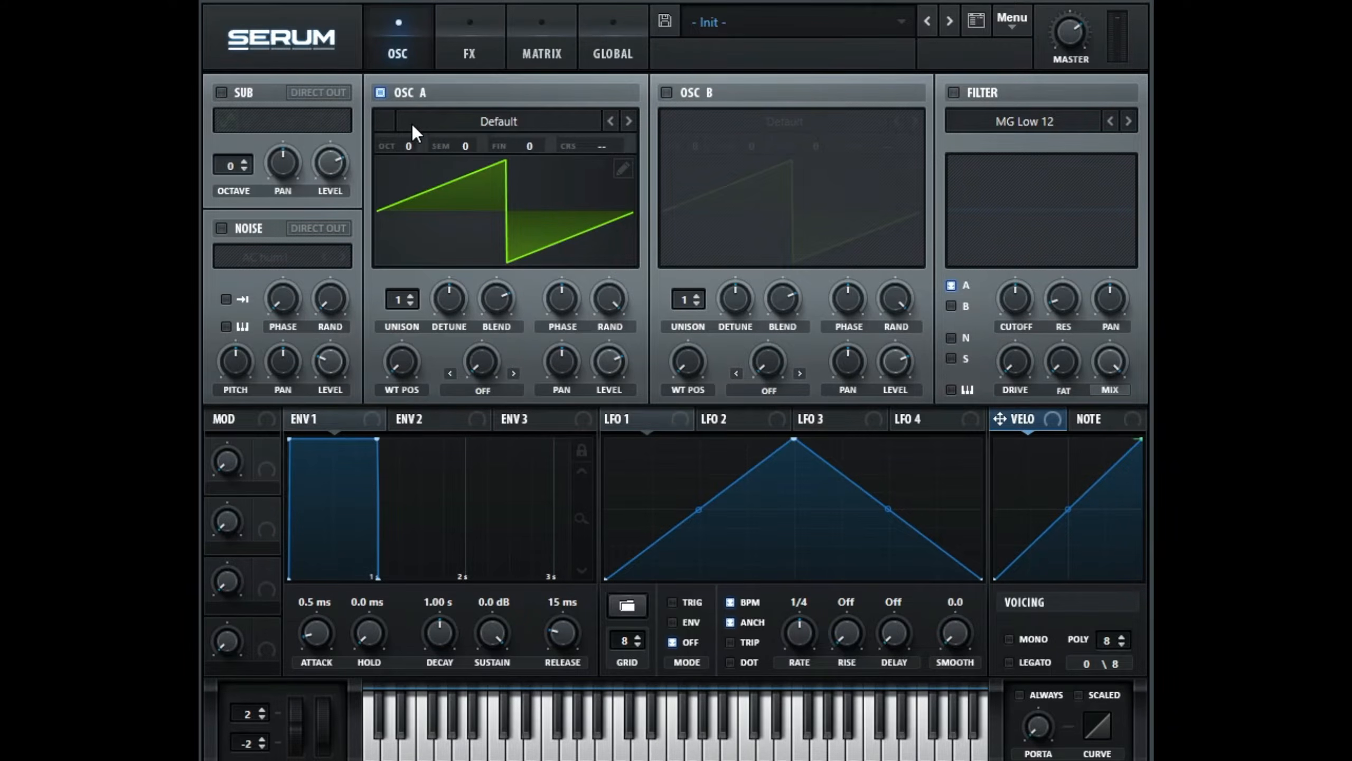
Load the Analog wavetable BS2 - Subby Saw into oscillator A and raise its wavetable position.
{"action": "left_click", "coordinate": [444, 125]}
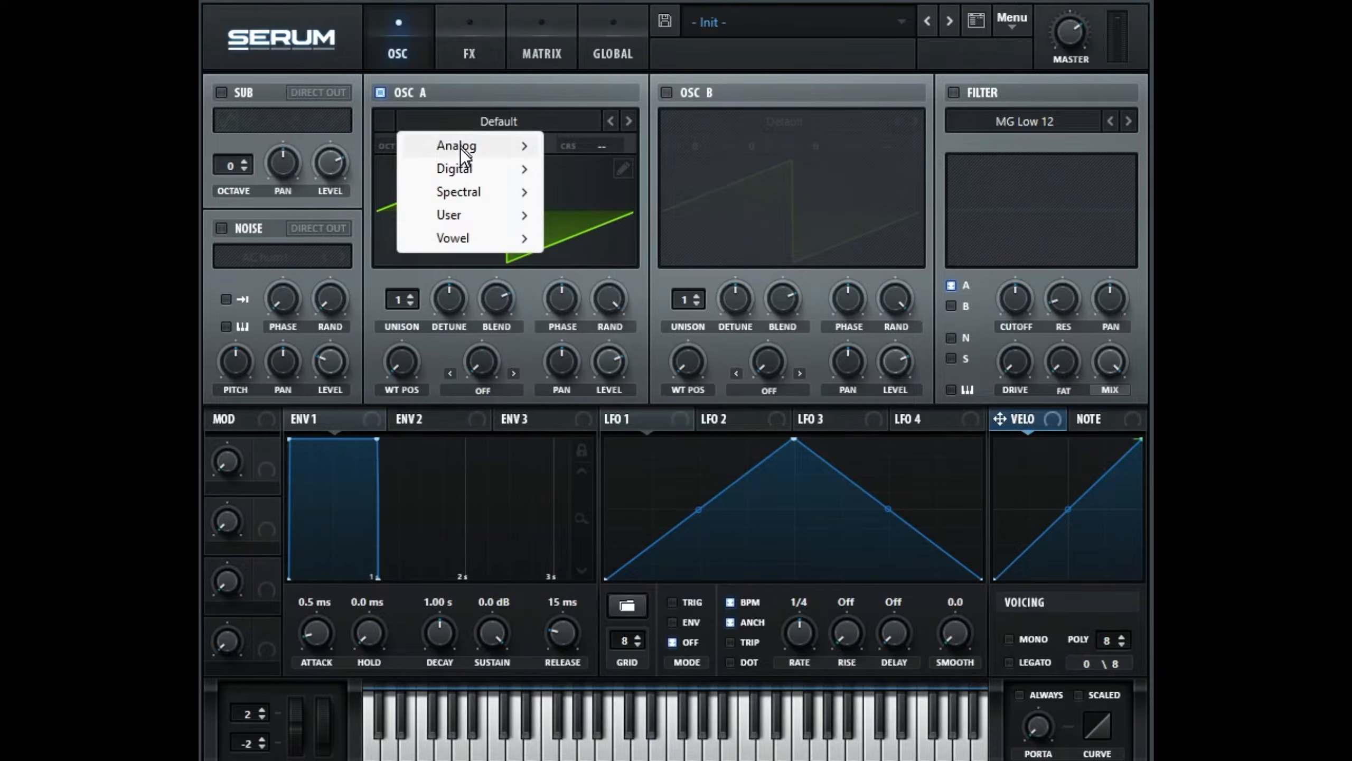
{"action": "mouse_move", "coordinate": [461, 147]}
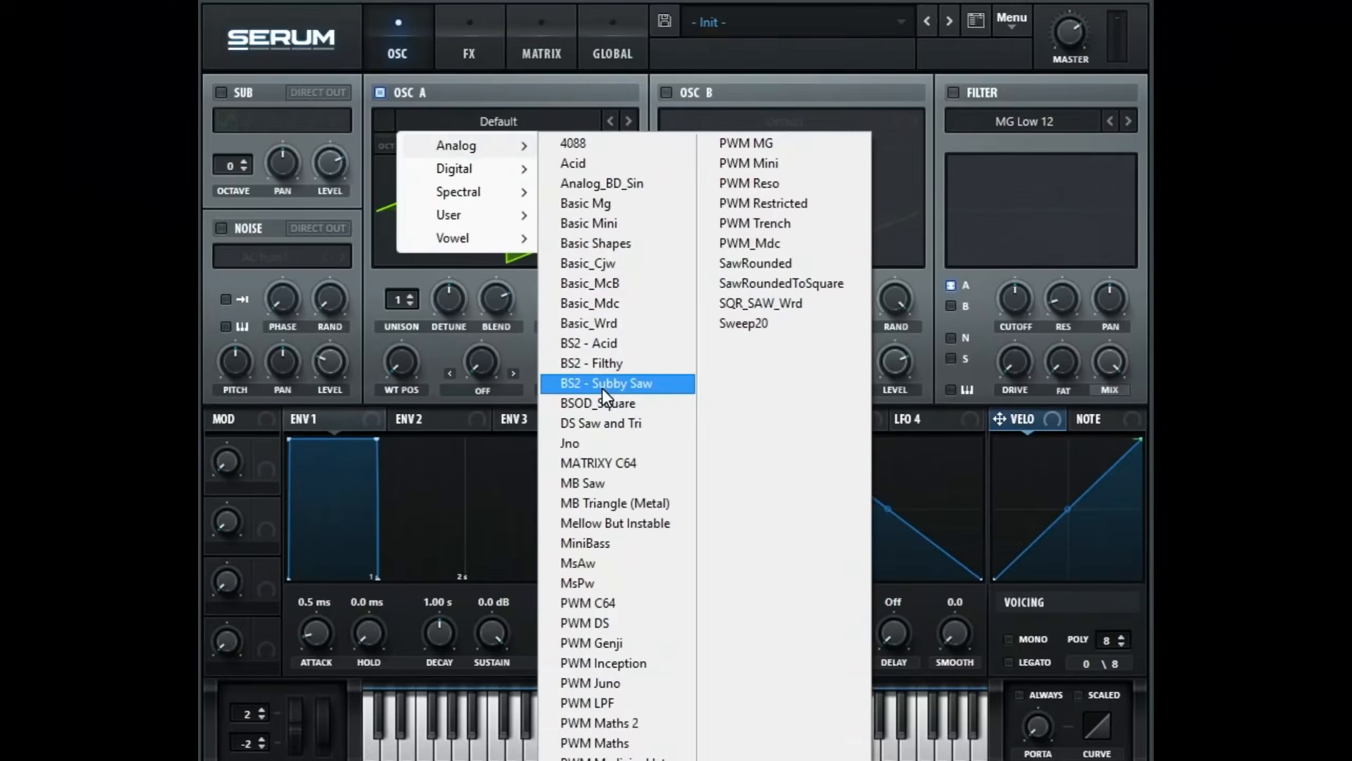
{"action": "left_click", "coordinate": [602, 386]}
{"action": "left_click_drag", "start_coordinate": [413, 380], "coordinate": [402, 297]}
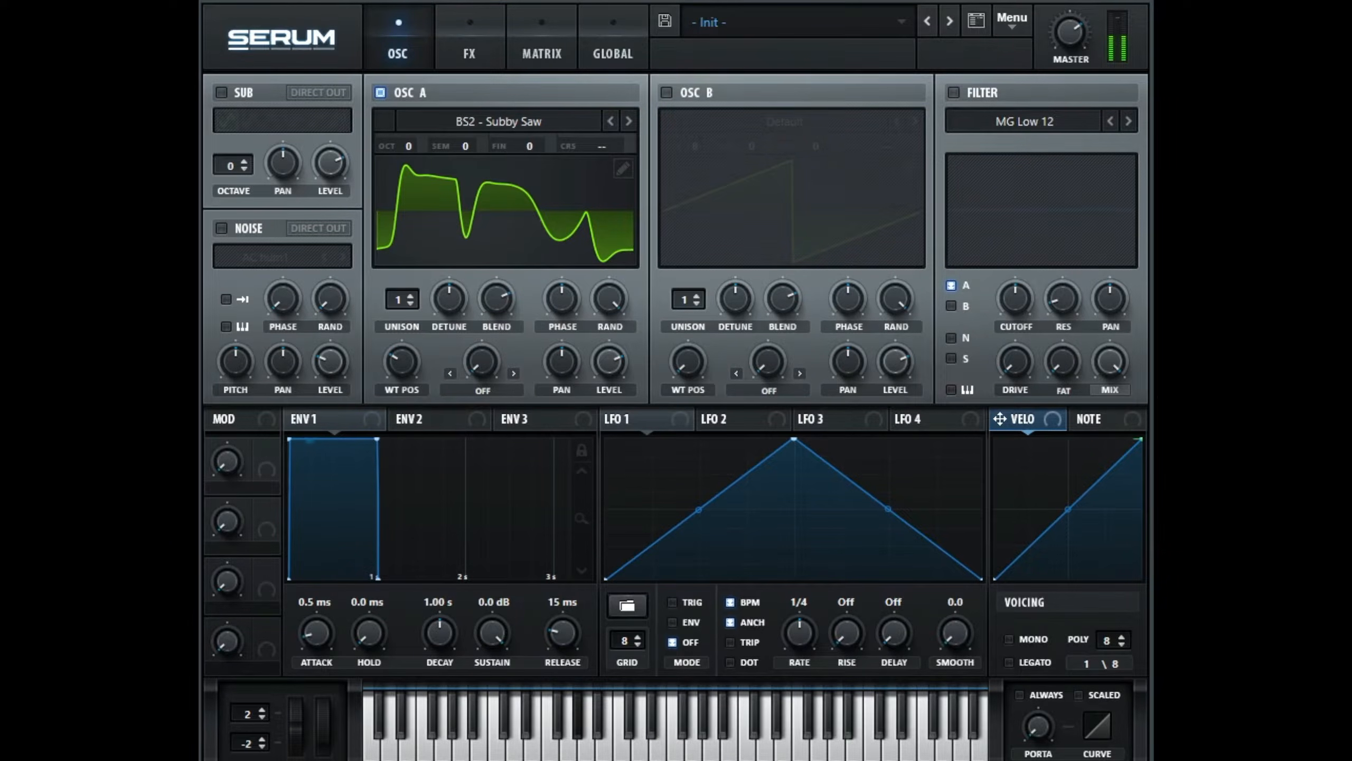
Enable the Distortion effect, set its type to Diode 1 and its filter to Pre.
{"action": "left_click", "coordinate": [469, 52]}
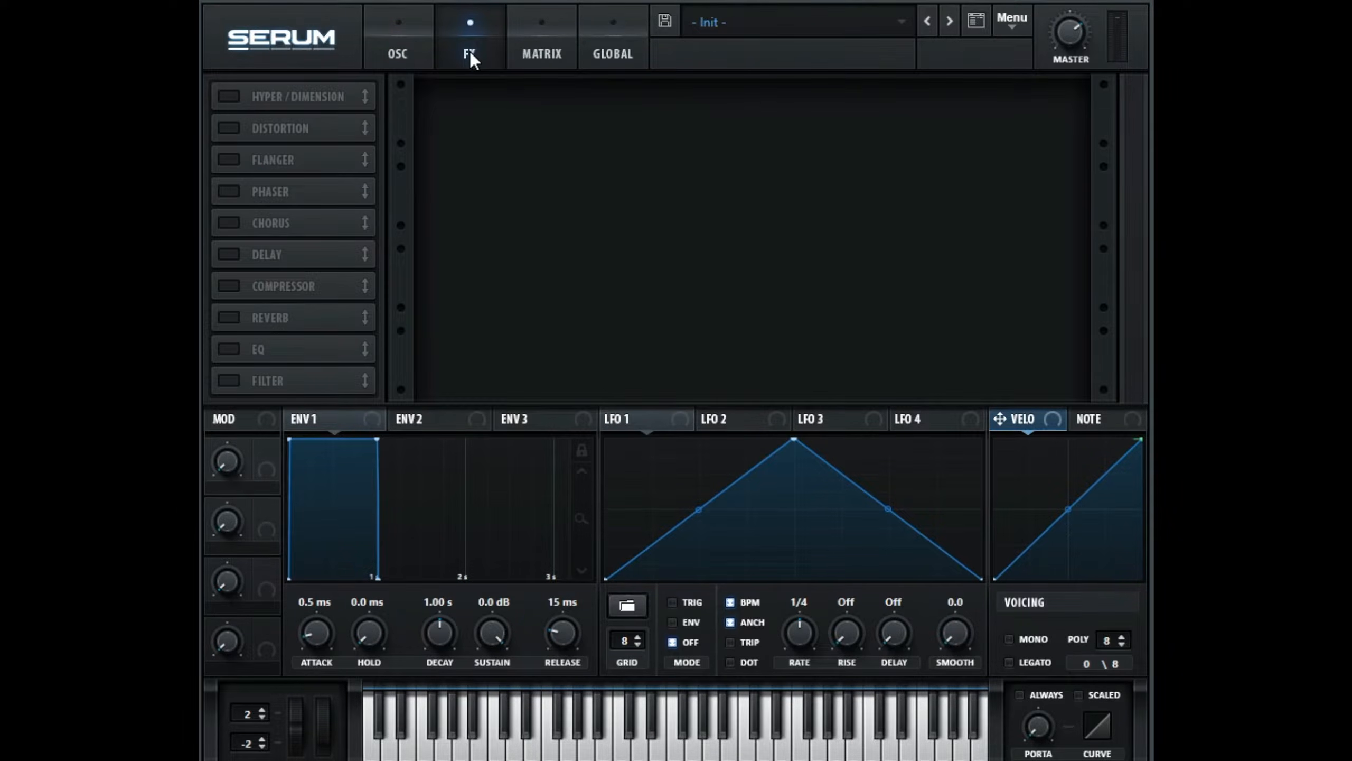
{"action": "left_click", "coordinate": [228, 127]}
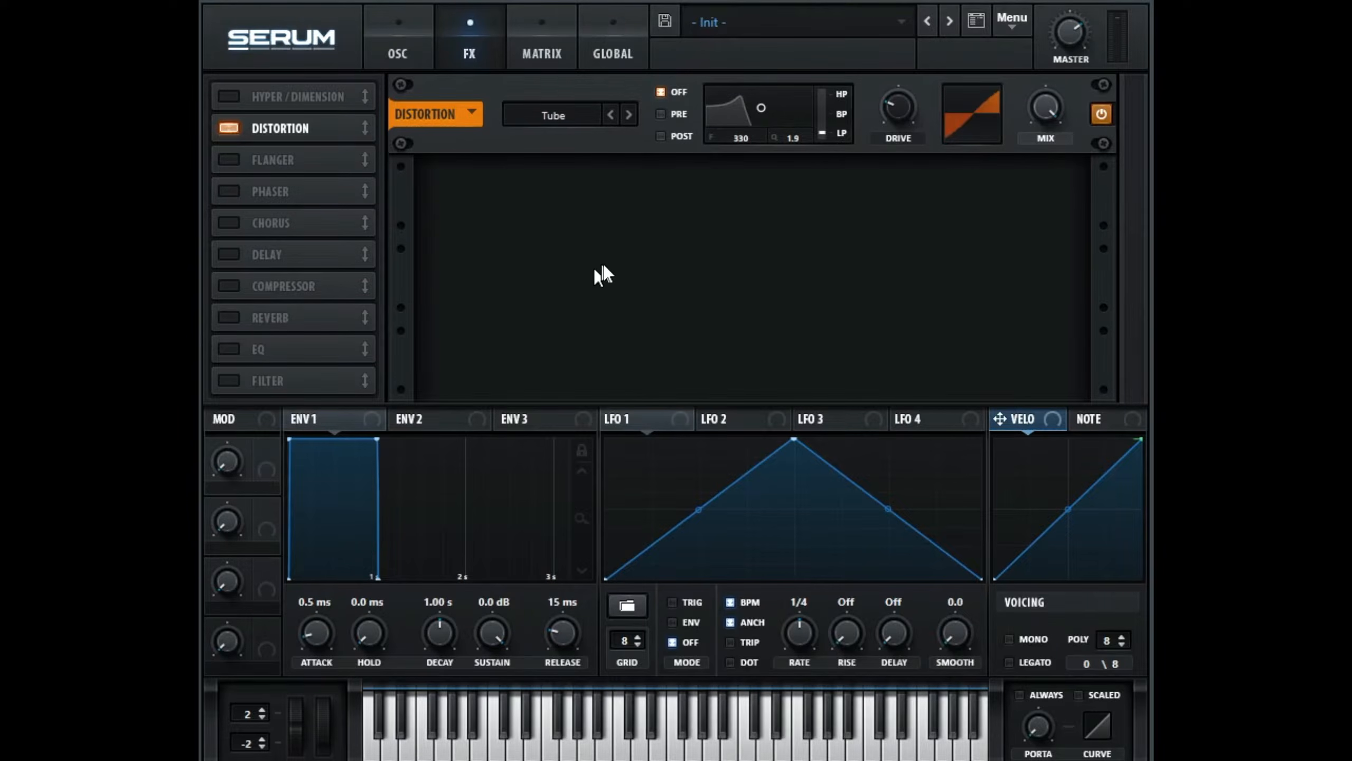
{"action": "left_click", "coordinate": [574, 128]}
{"action": "left_click", "coordinate": [658, 189]}
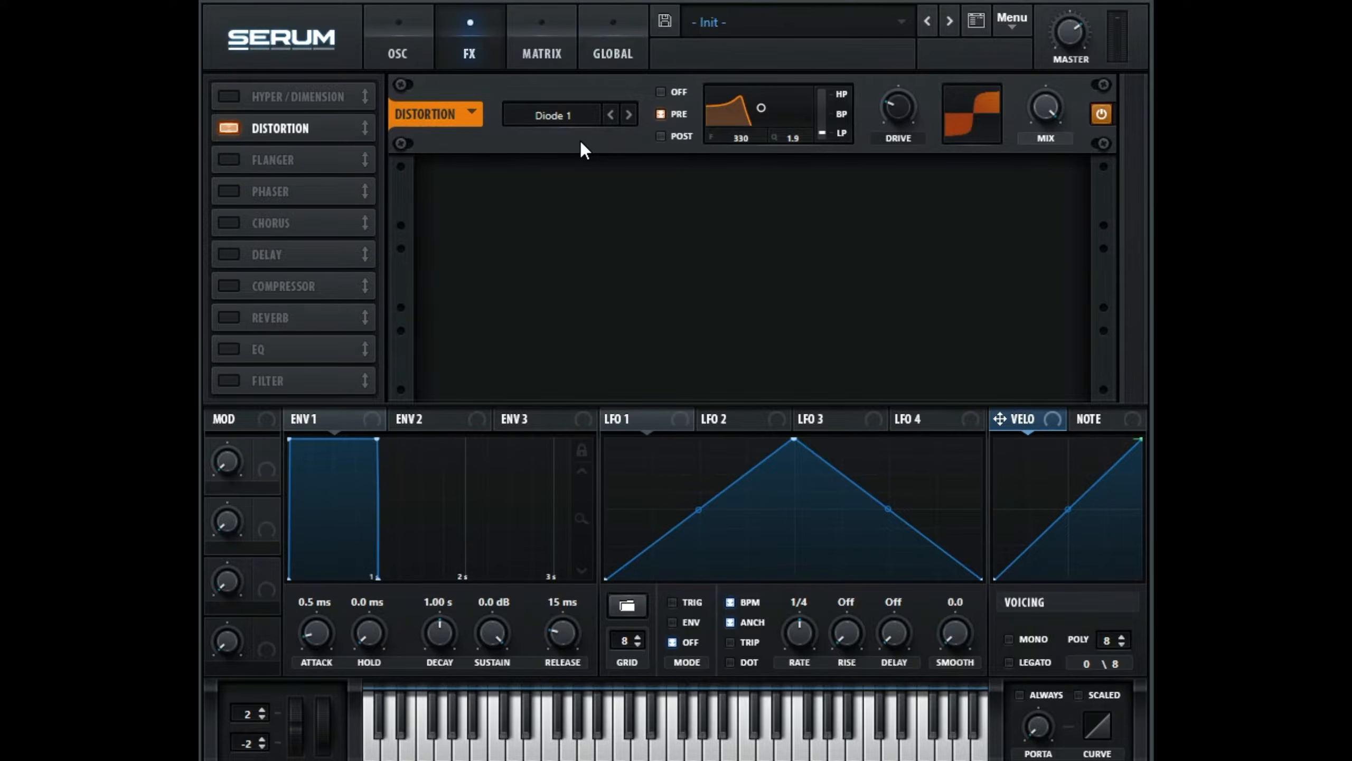
Try the X-Shaper (Asym) distortion type with Shaper B's curve point pulled fully into the upper-left corner.
{"action": "left_click", "coordinate": [571, 115]}
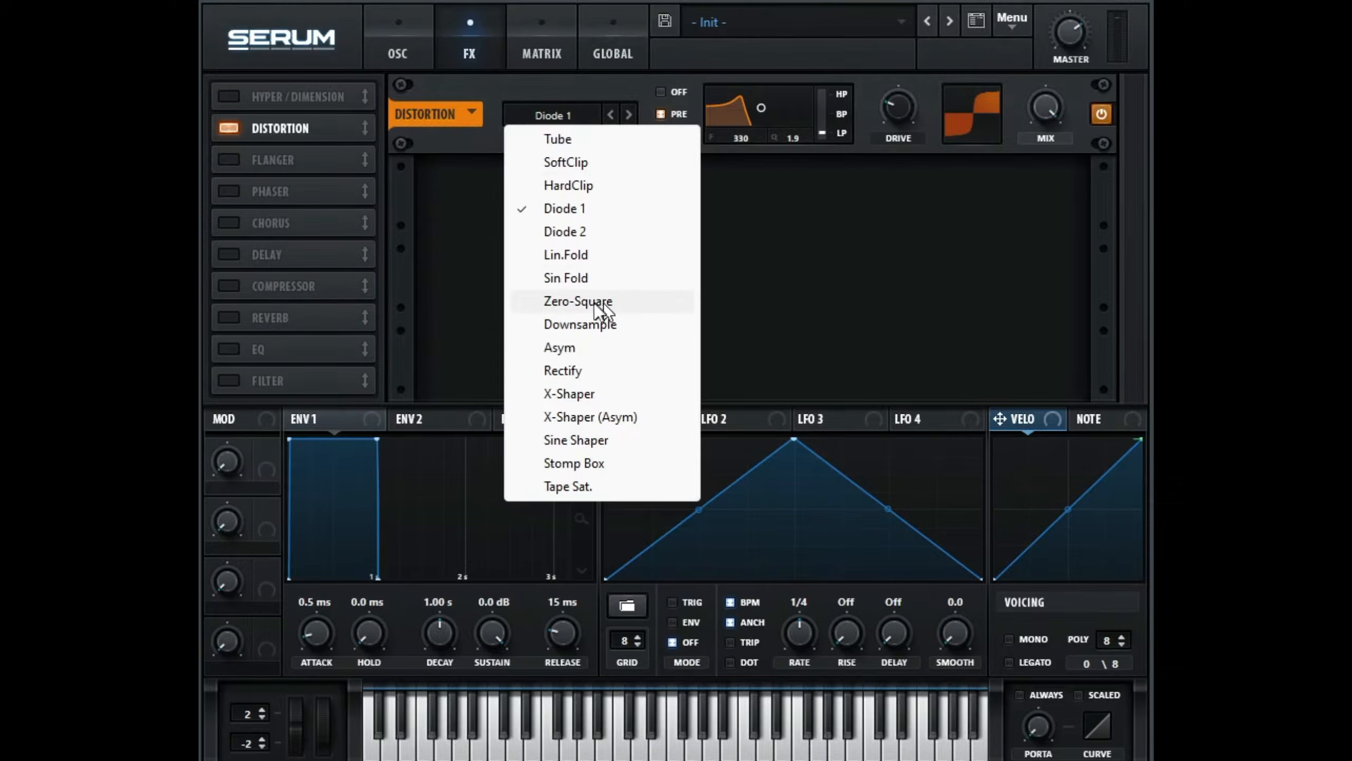
{"action": "left_click", "coordinate": [767, 317]}
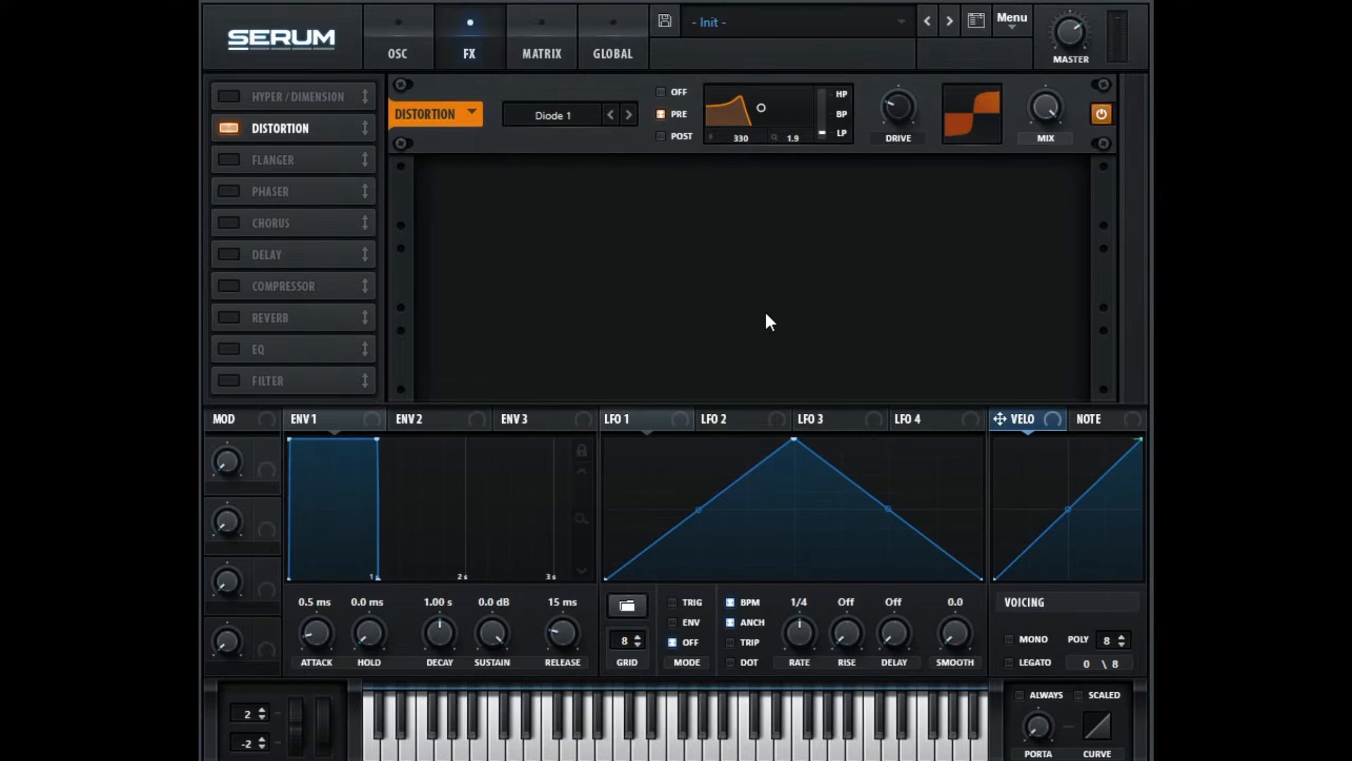
{"action": "left_click", "coordinate": [559, 115]}
{"action": "left_click", "coordinate": [660, 420]}
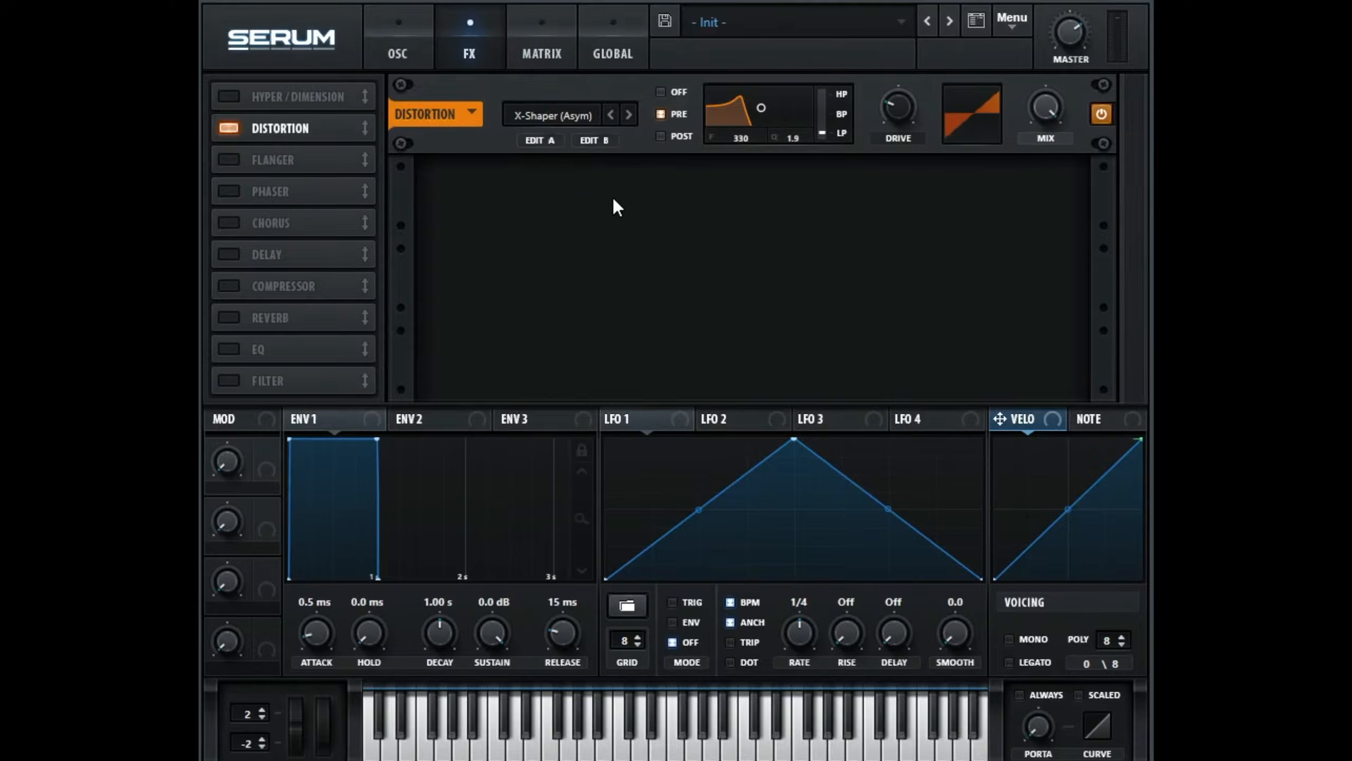
{"action": "left_click", "coordinate": [596, 141]}
{"action": "double_click", "coordinate": [235, 43]}
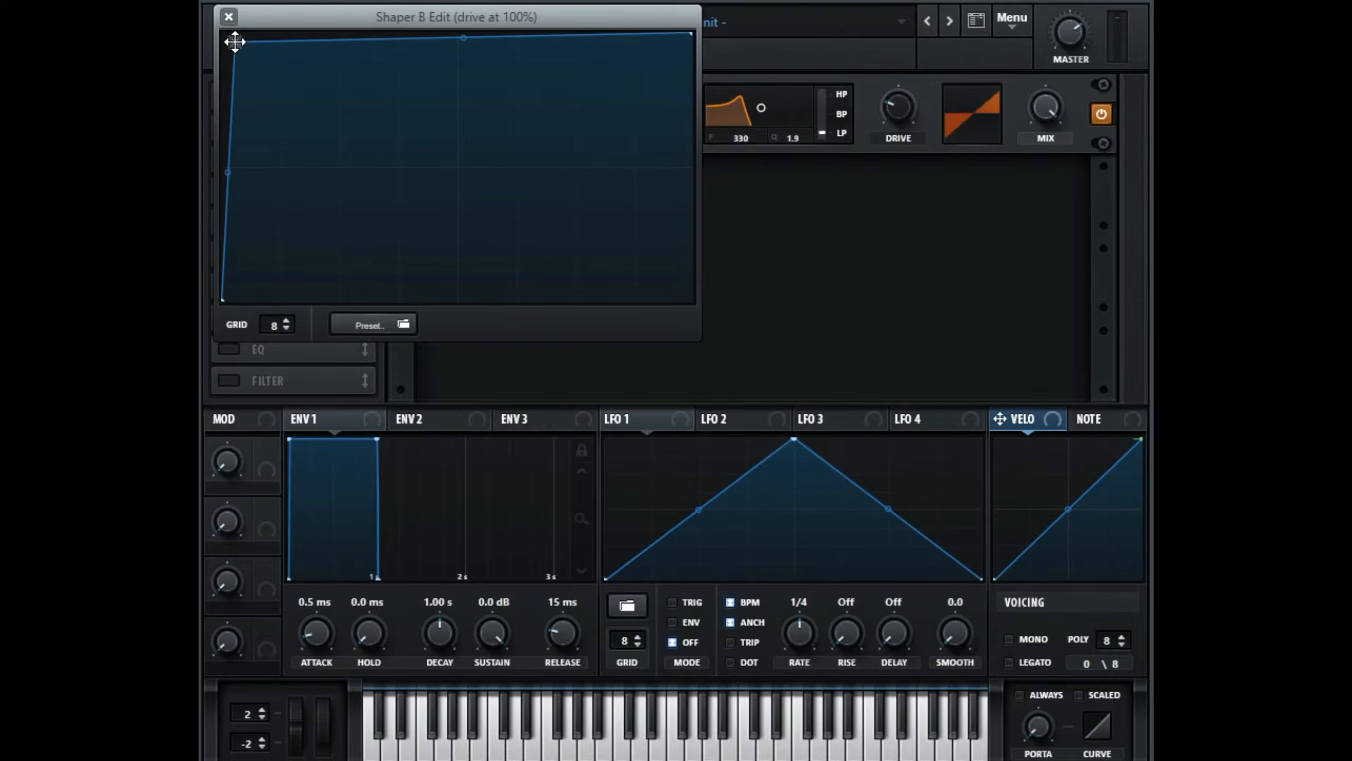
{"action": "mouse_move", "coordinate": [236, 42]}
{"action": "left_mouse_down"}
{"action": "mouse_move", "coordinate": [267, 80]}
{"action": "mouse_move", "coordinate": [215, 27]}
{"action": "left_mouse_up"}
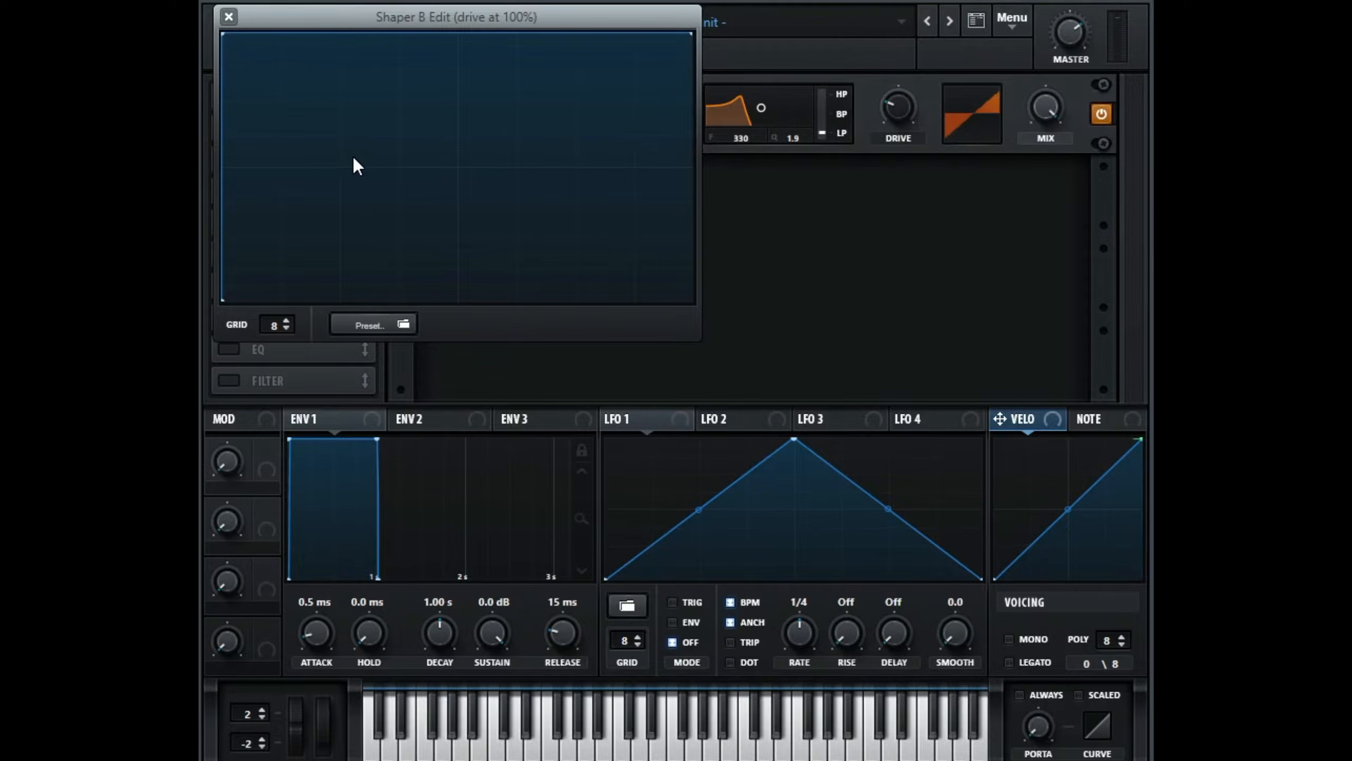
{"action": "left_click", "coordinate": [229, 17]}
Set the distortion type to Diode 1 and adjust its pre-filter to frequency 712 and Q 2.9.
{"action": "left_click", "coordinate": [541, 120]}
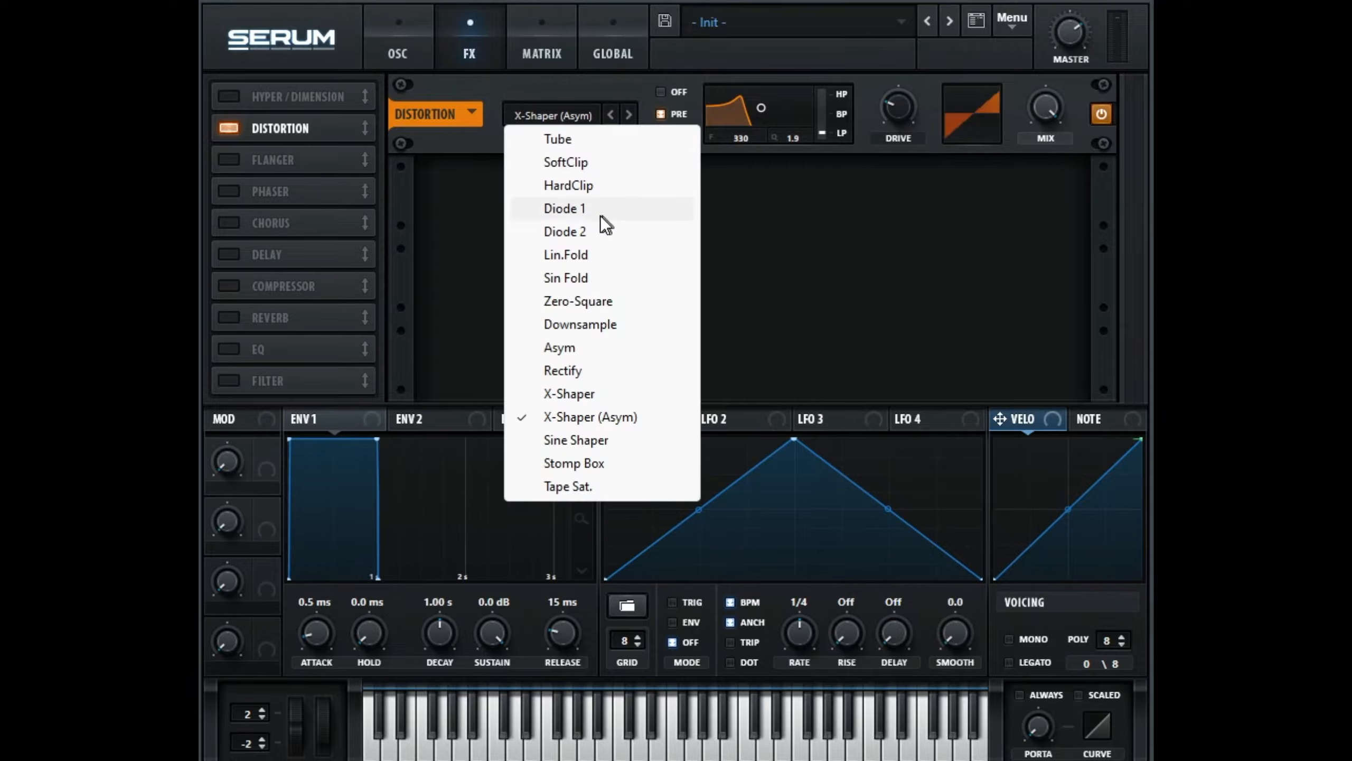
{"action": "left_click", "coordinate": [599, 216]}
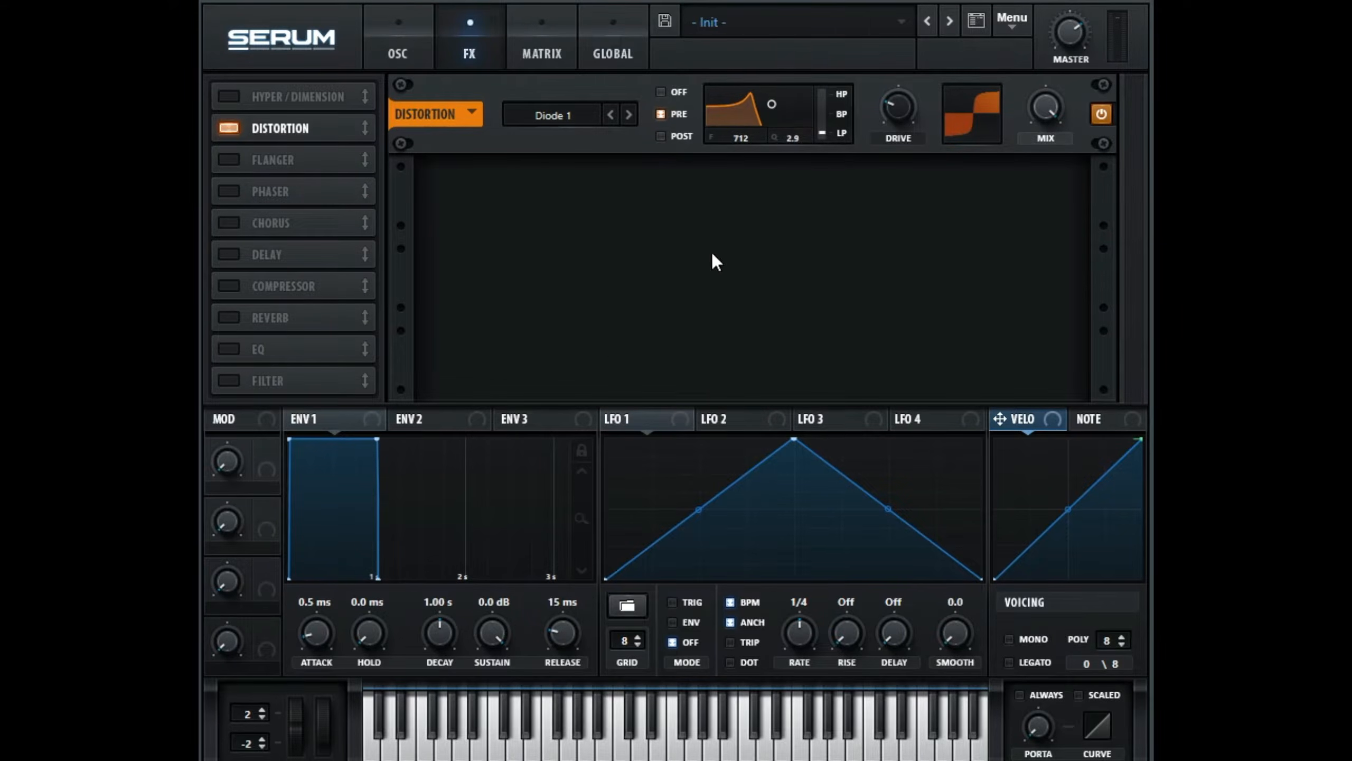
{"action": "double_click", "coordinate": [747, 138]}
Set oscillator A's octave to -2 and turn its random phase down to minimum.
{"action": "left_click", "coordinate": [398, 47]}
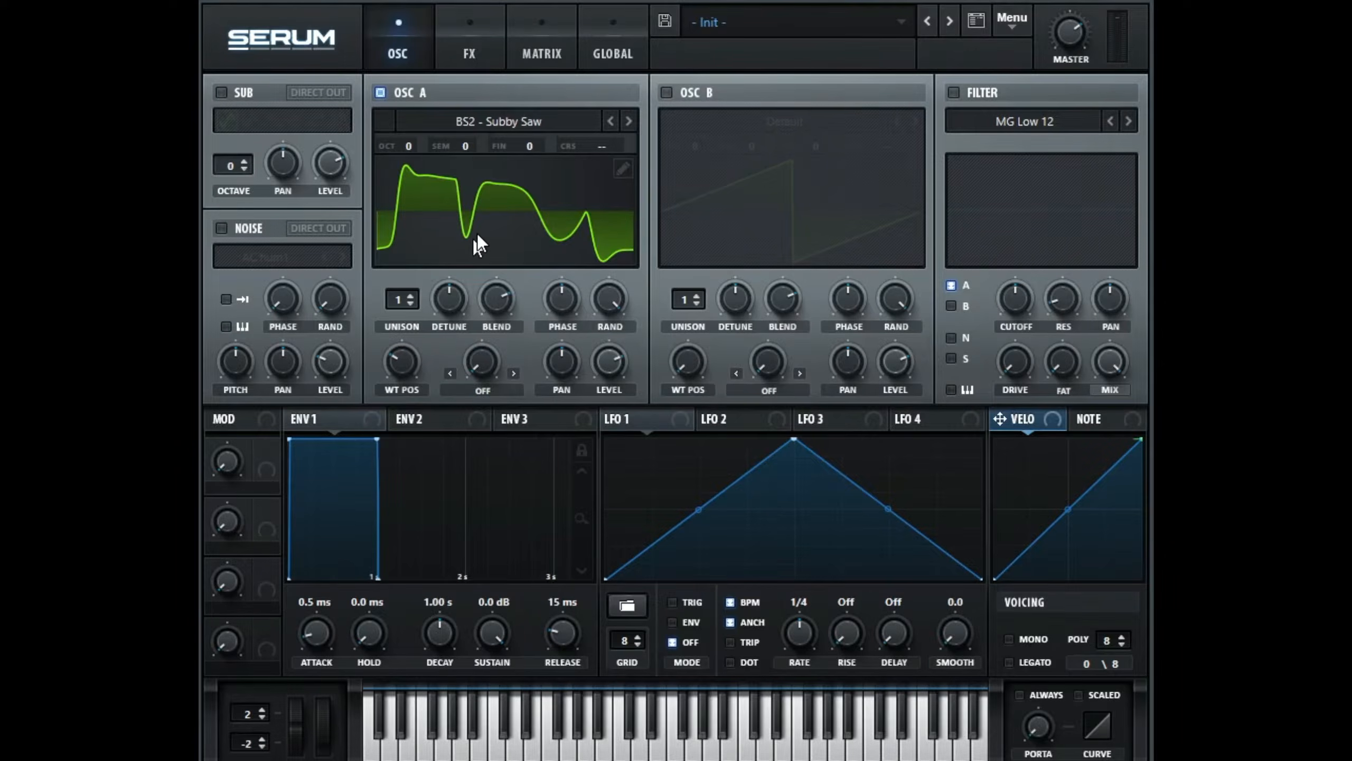
{"action": "left_click_drag", "start_coordinate": [384, 144], "coordinate": [412, 174]}
{"action": "left_click_drag", "start_coordinate": [611, 303], "coordinate": [621, 607]}
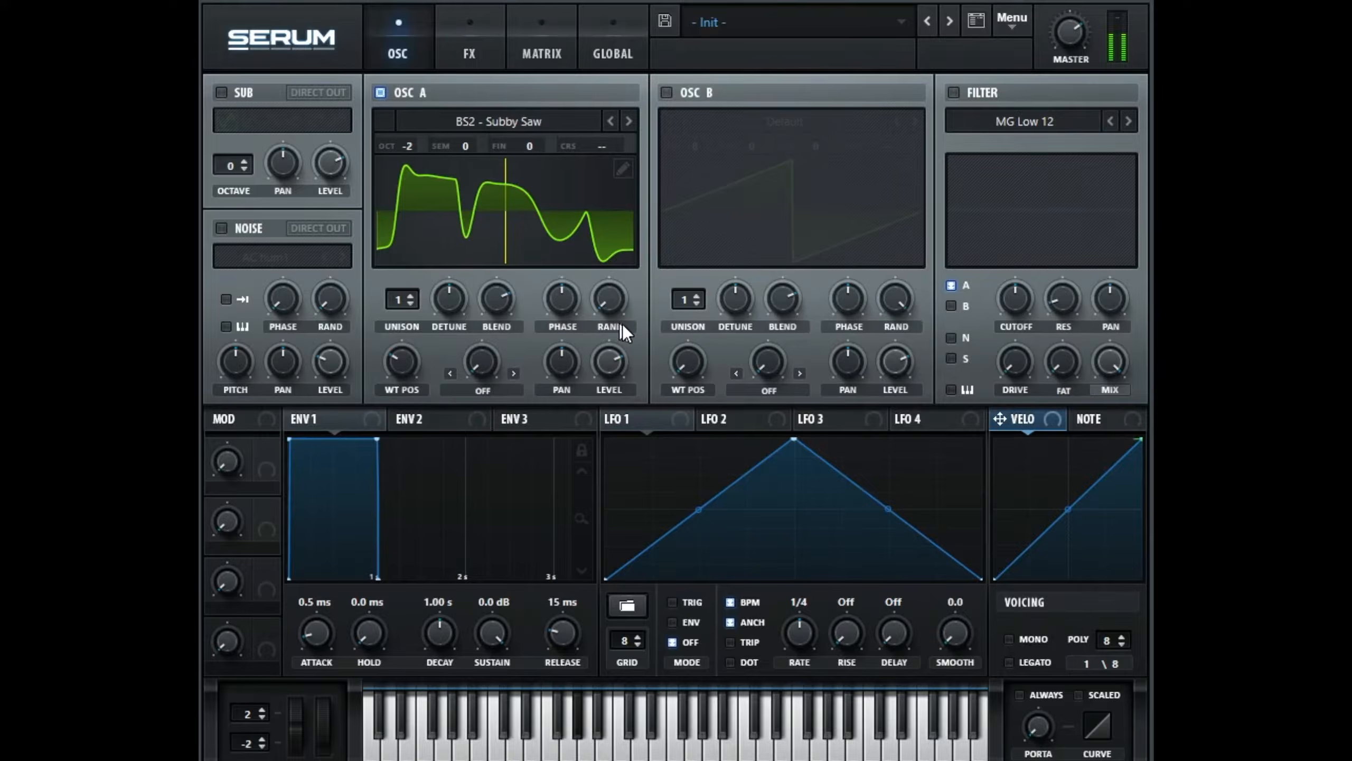
Set the global oscillator quality to 4x and return to the oscillator page.
{"action": "left_click", "coordinate": [611, 53]}
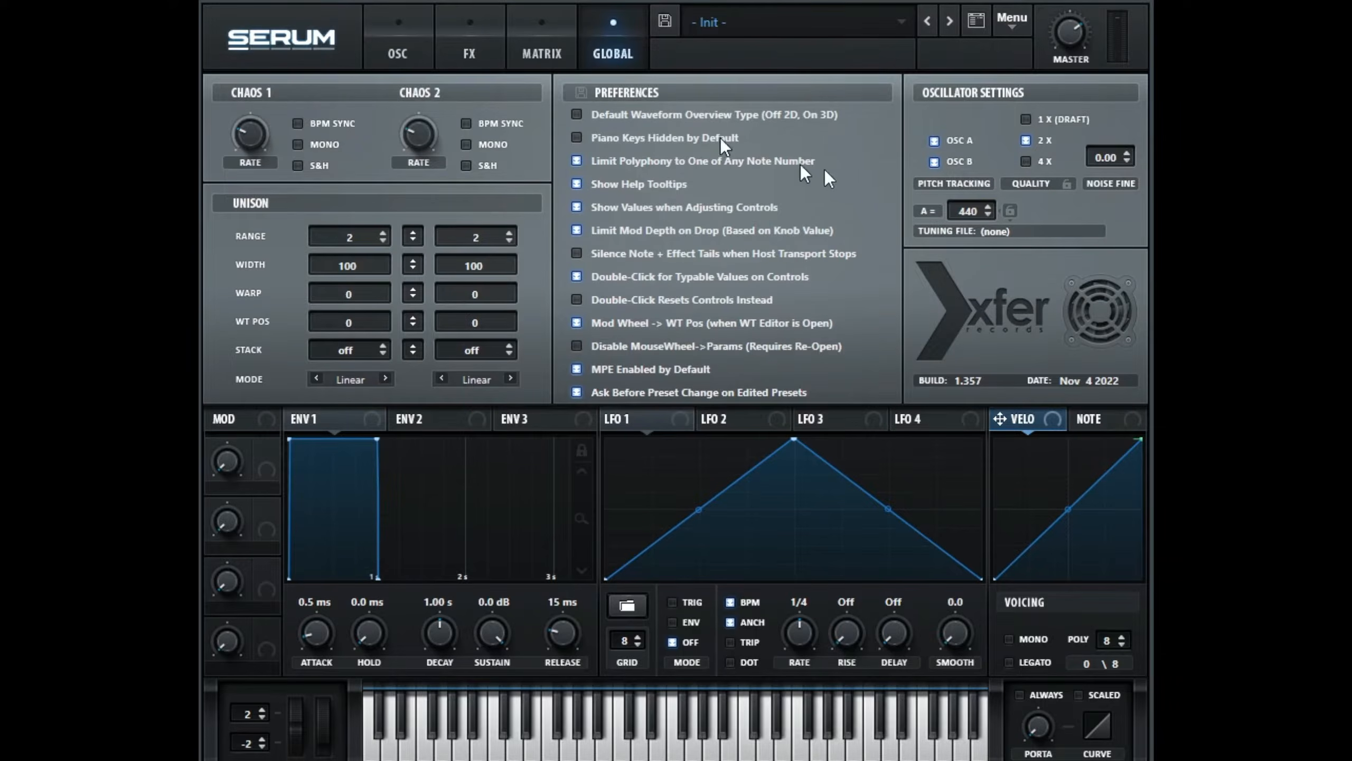
{"action": "left_click", "coordinate": [1027, 163]}
{"action": "left_click", "coordinate": [397, 49]}
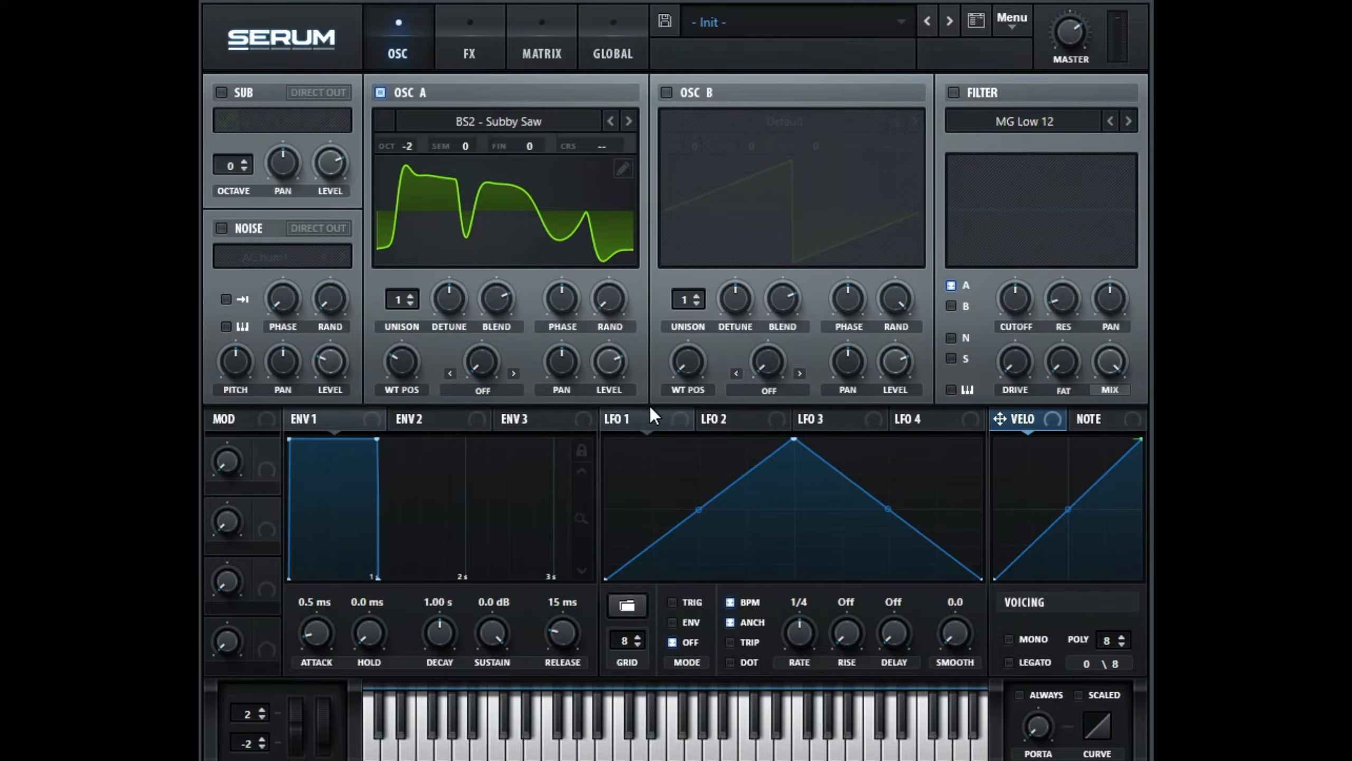
Load the user shape Kick pitcher into LFO 1.
{"action": "left_click", "coordinate": [624, 610]}
{"action": "mouse_move", "coordinate": [668, 681]}
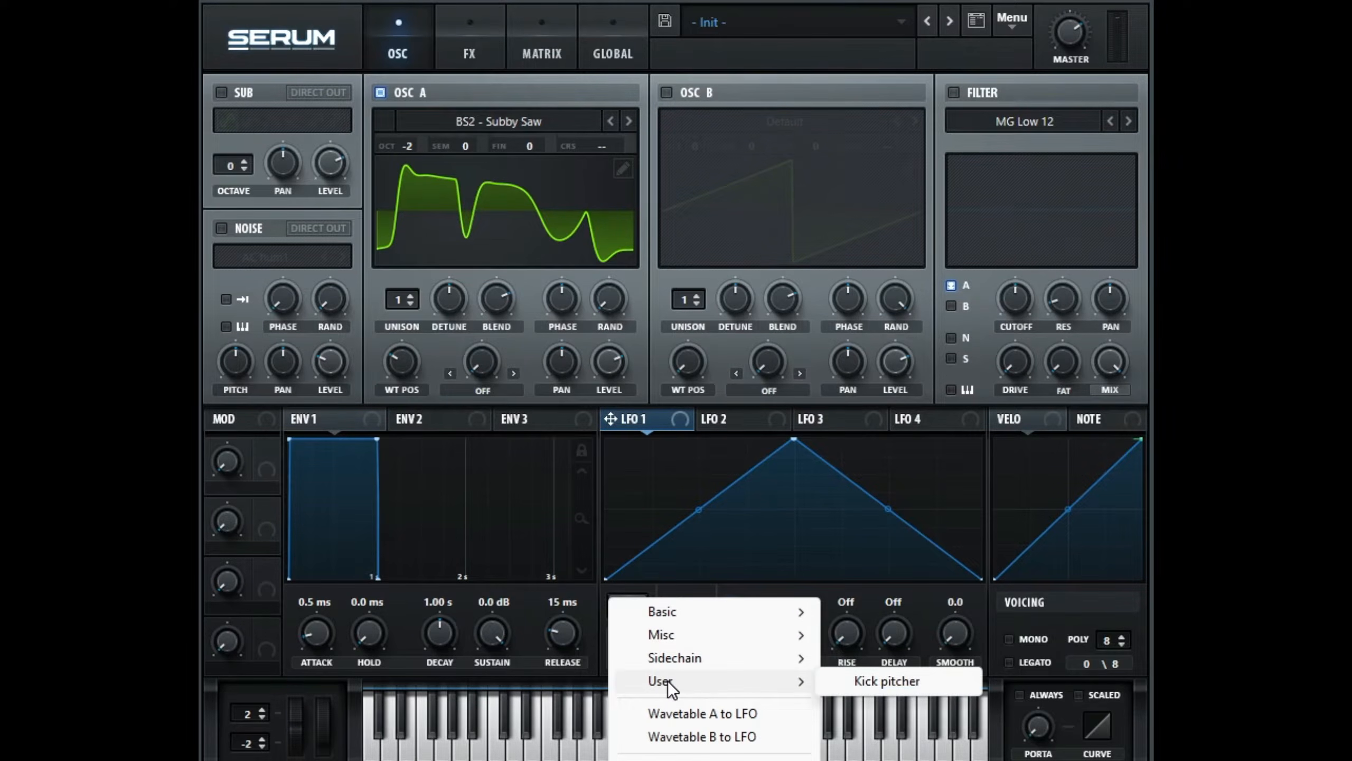
{"action": "left_click", "coordinate": [880, 682]}
{"action": "left_click", "coordinate": [626, 605]}
{"action": "left_click", "coordinate": [646, 22]}
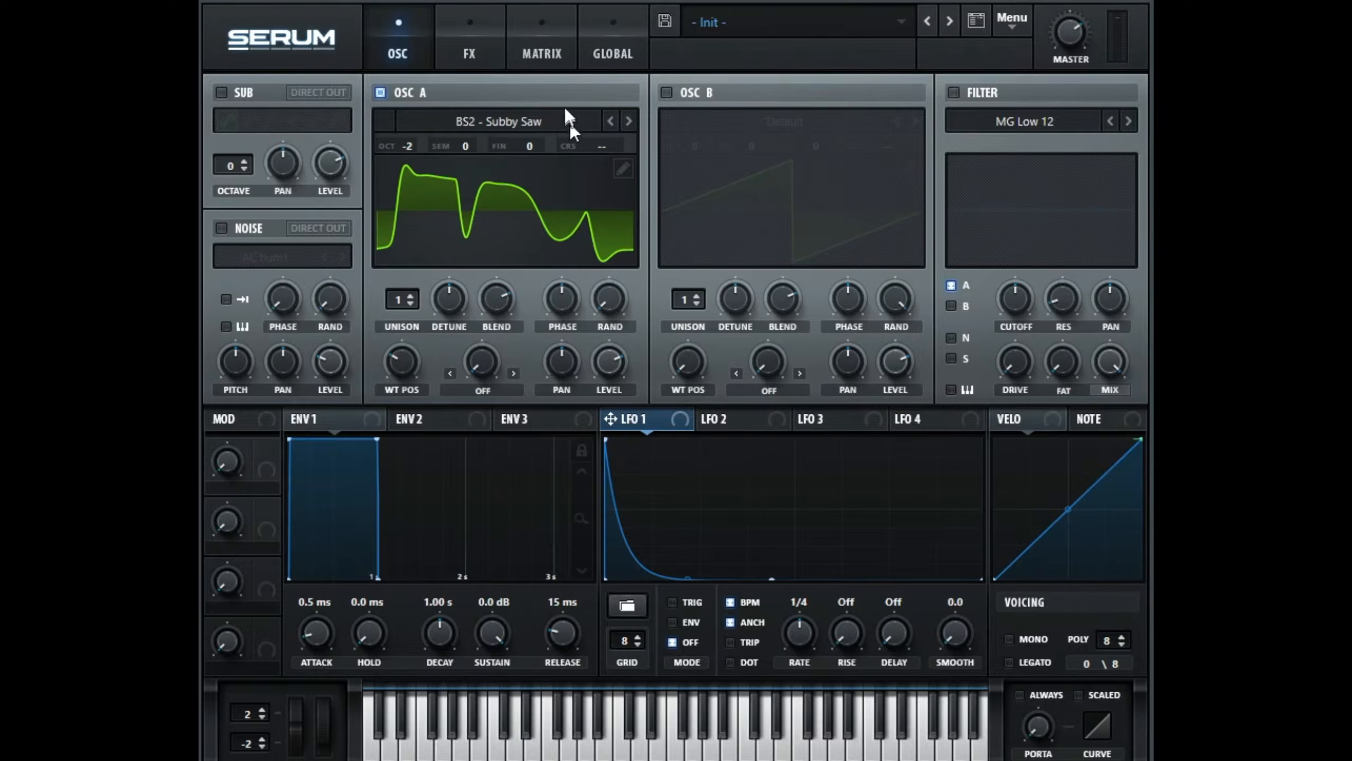
Route LFO 1 to the global master tuning in the first row of the modulation matrix.
{"action": "left_click", "coordinate": [556, 52]}
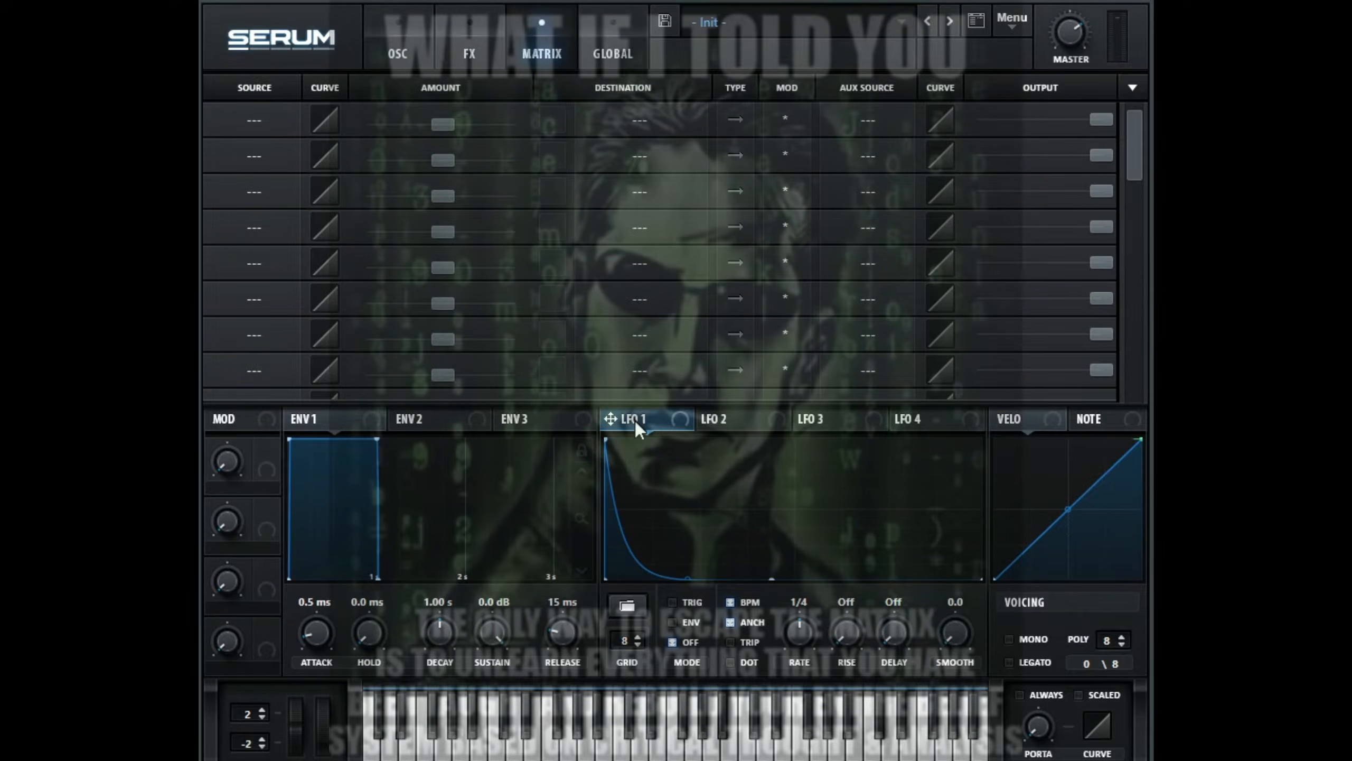
{"action": "left_click_drag", "start_coordinate": [634, 421], "coordinate": [247, 123]}
{"action": "left_click", "coordinate": [262, 117]}
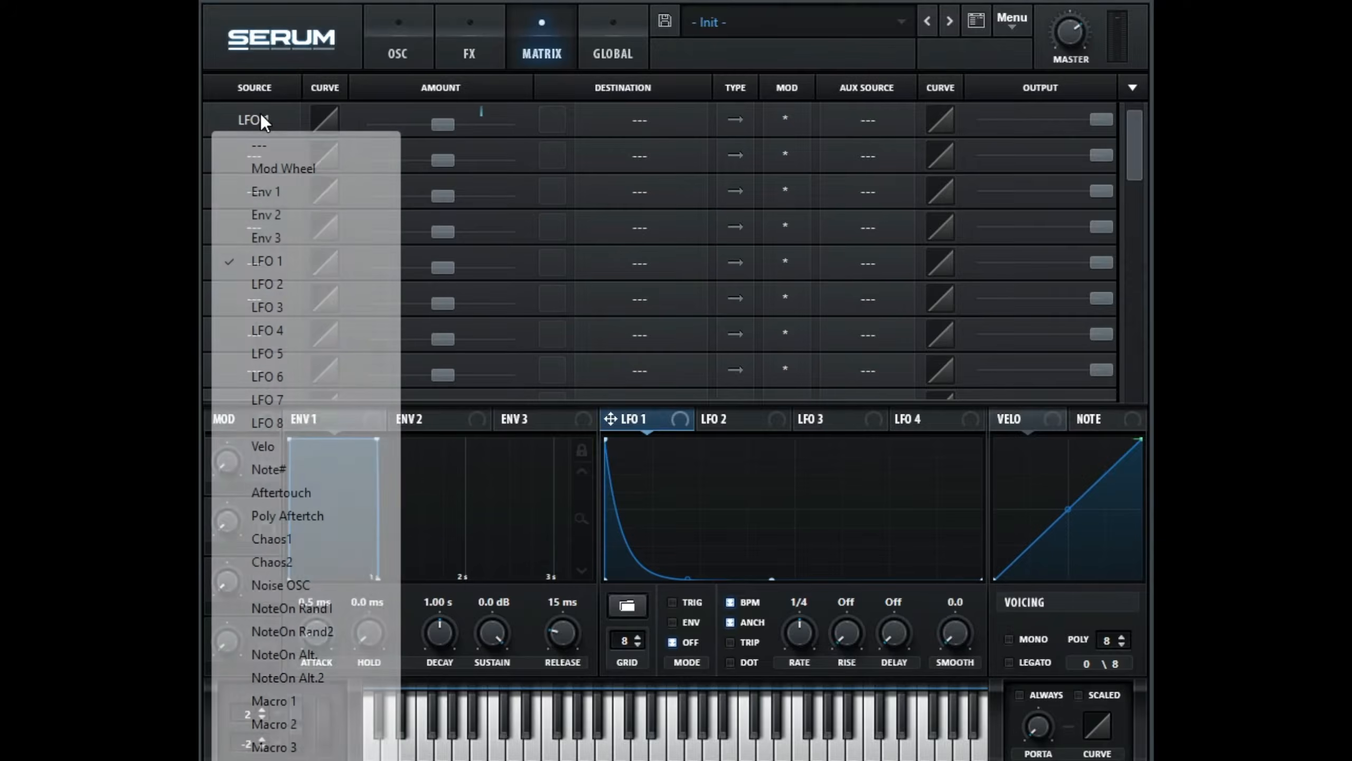
{"action": "left_click", "coordinate": [650, 118]}
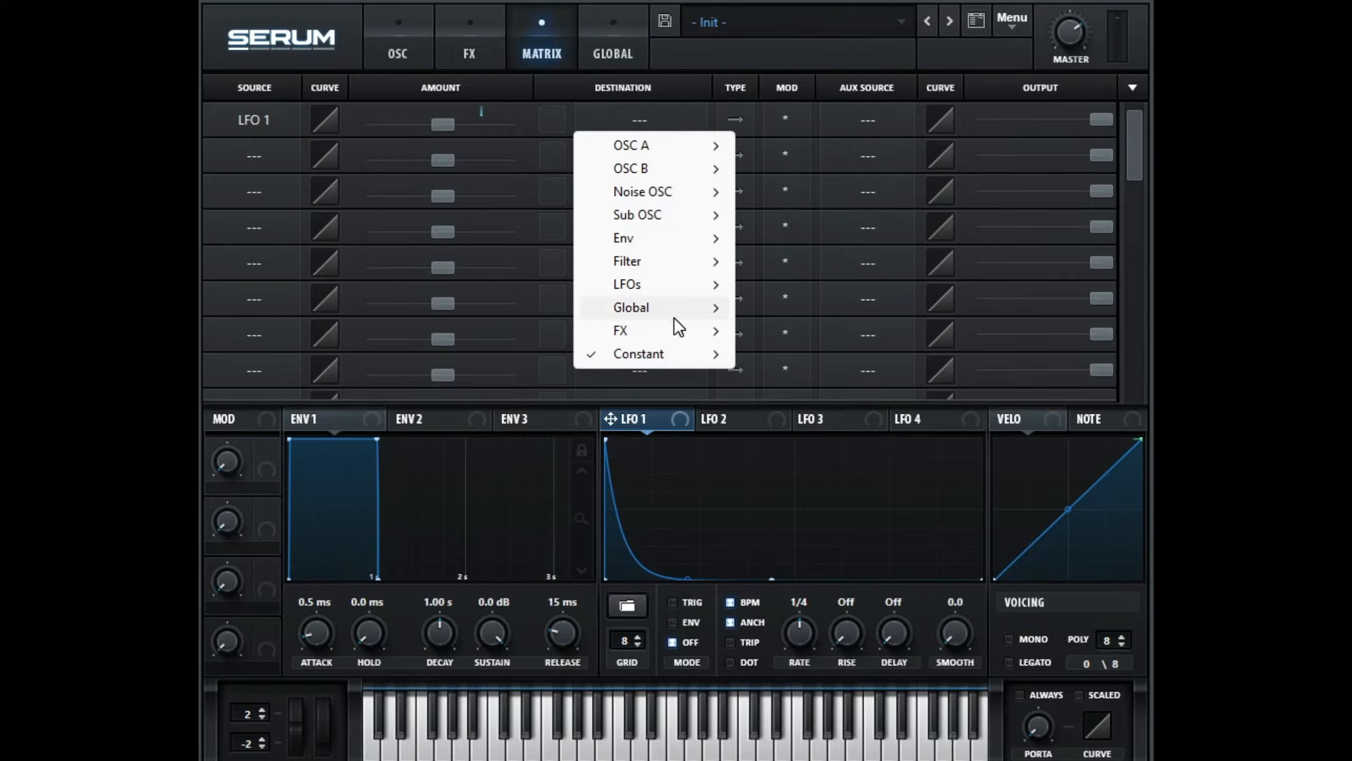
{"action": "mouse_move", "coordinate": [673, 315]}
{"action": "left_click", "coordinate": [822, 313]}
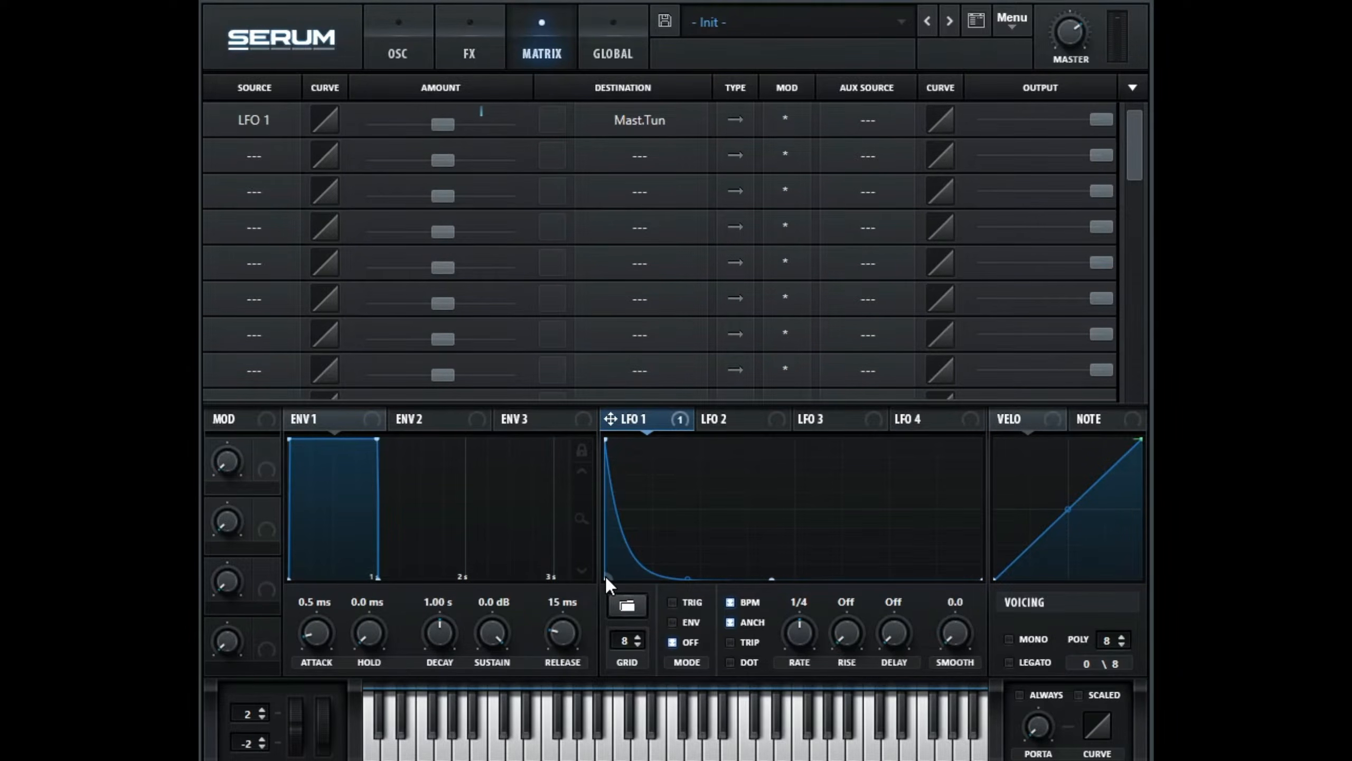
Set the amount of the LFO 1 to master tuning modulation to 48.
{"action": "left_click_drag", "start_coordinate": [444, 122], "coordinate": [475, 127]}
{"action": "double_click", "coordinate": [475, 127]}
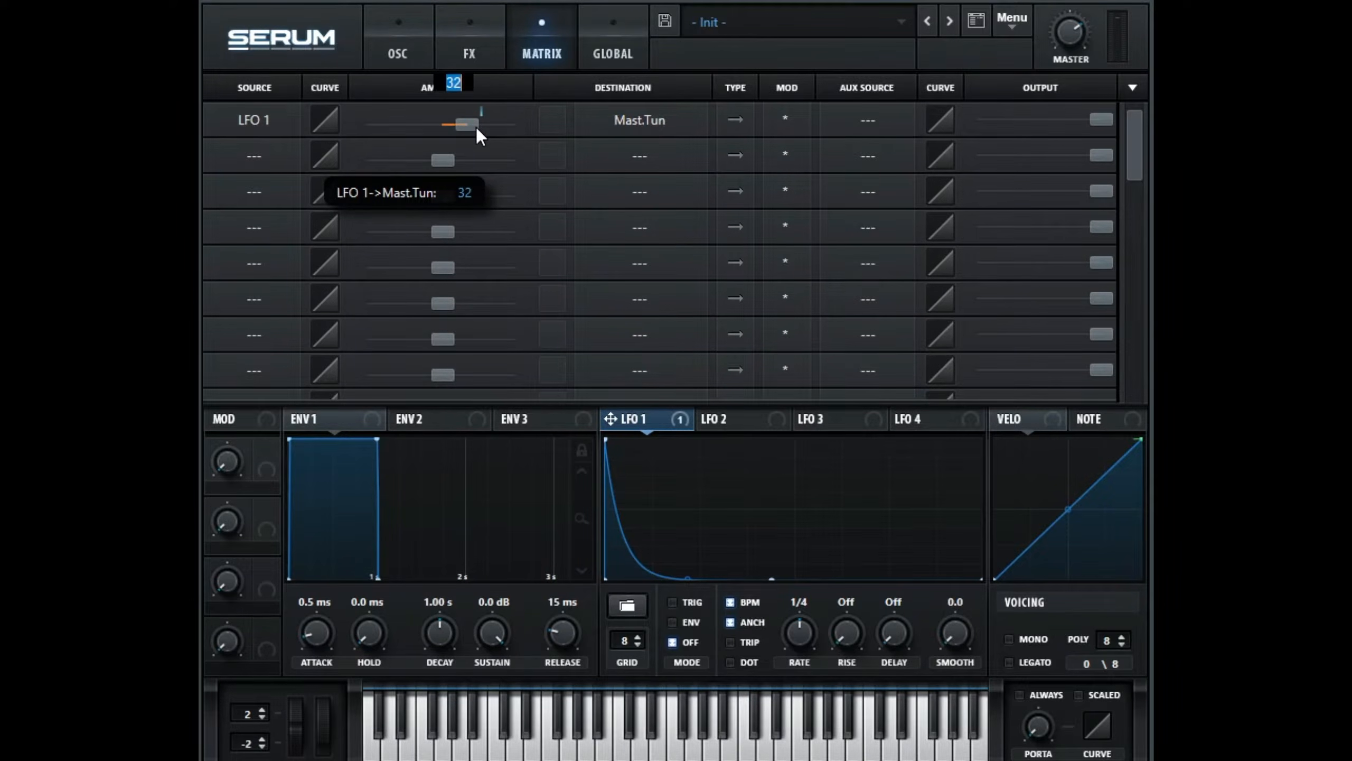
{"action": "type", "text": "48"}
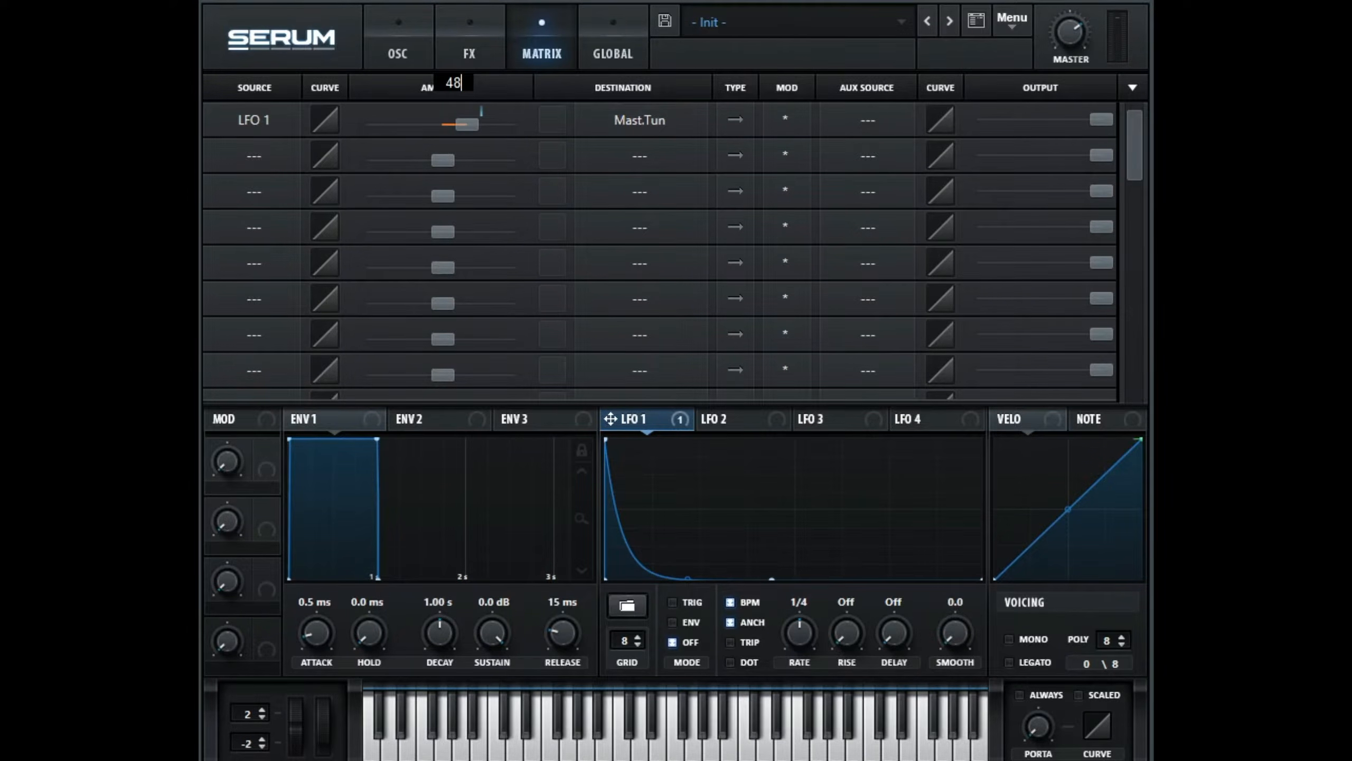
{"action": "key", "text": "Return"}
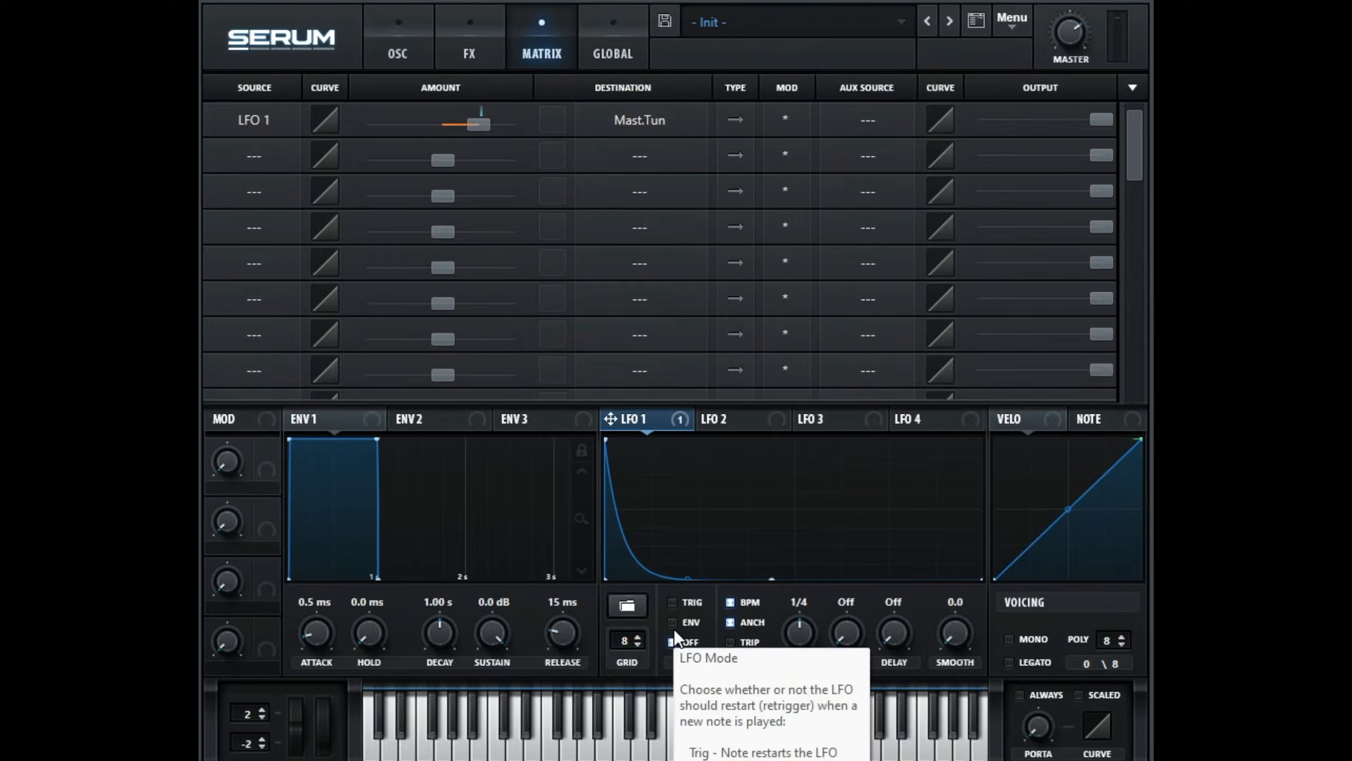
Set the LFO 1 mode to ENV.
{"action": "left_click", "coordinate": [674, 629]}
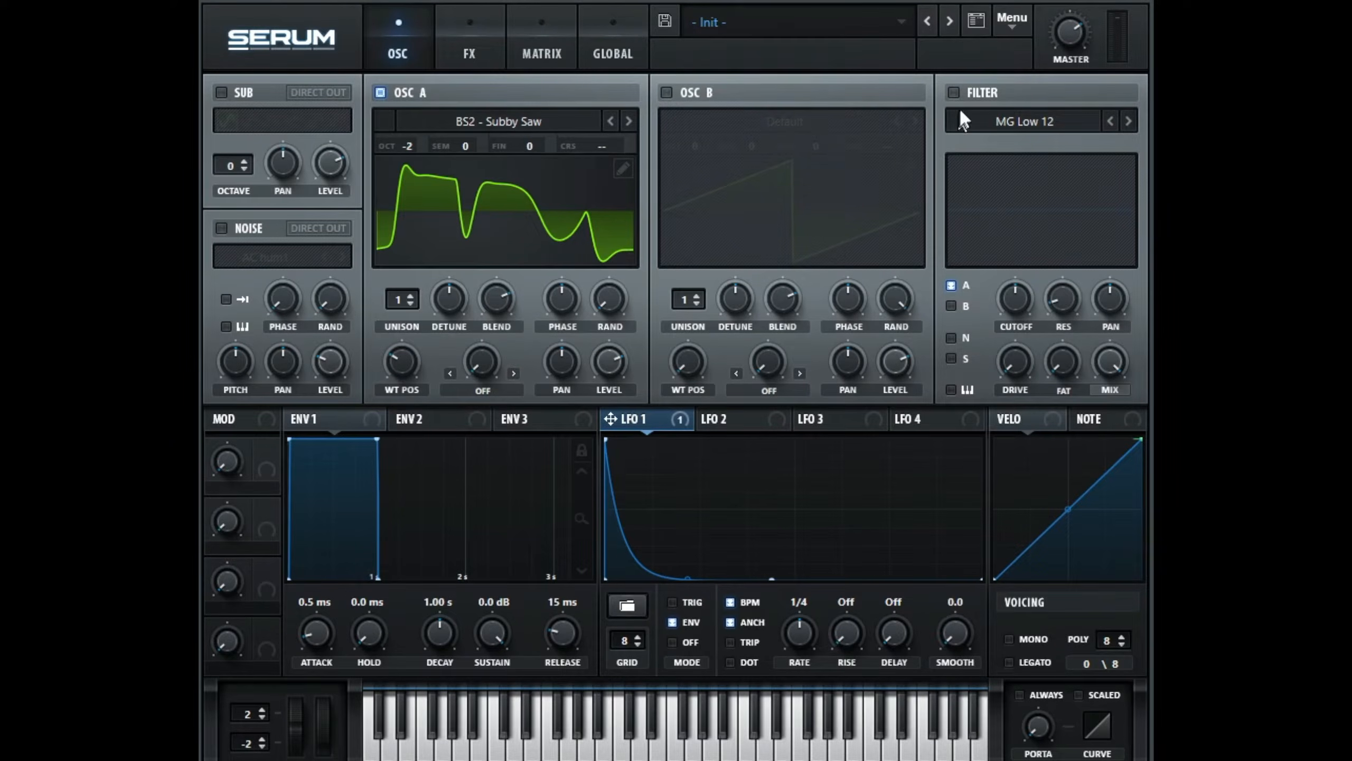
Enable the filter on oscillator A with the L/B/H 12 type and raise its cutoff slightly.
{"action": "left_click", "coordinate": [953, 93]}
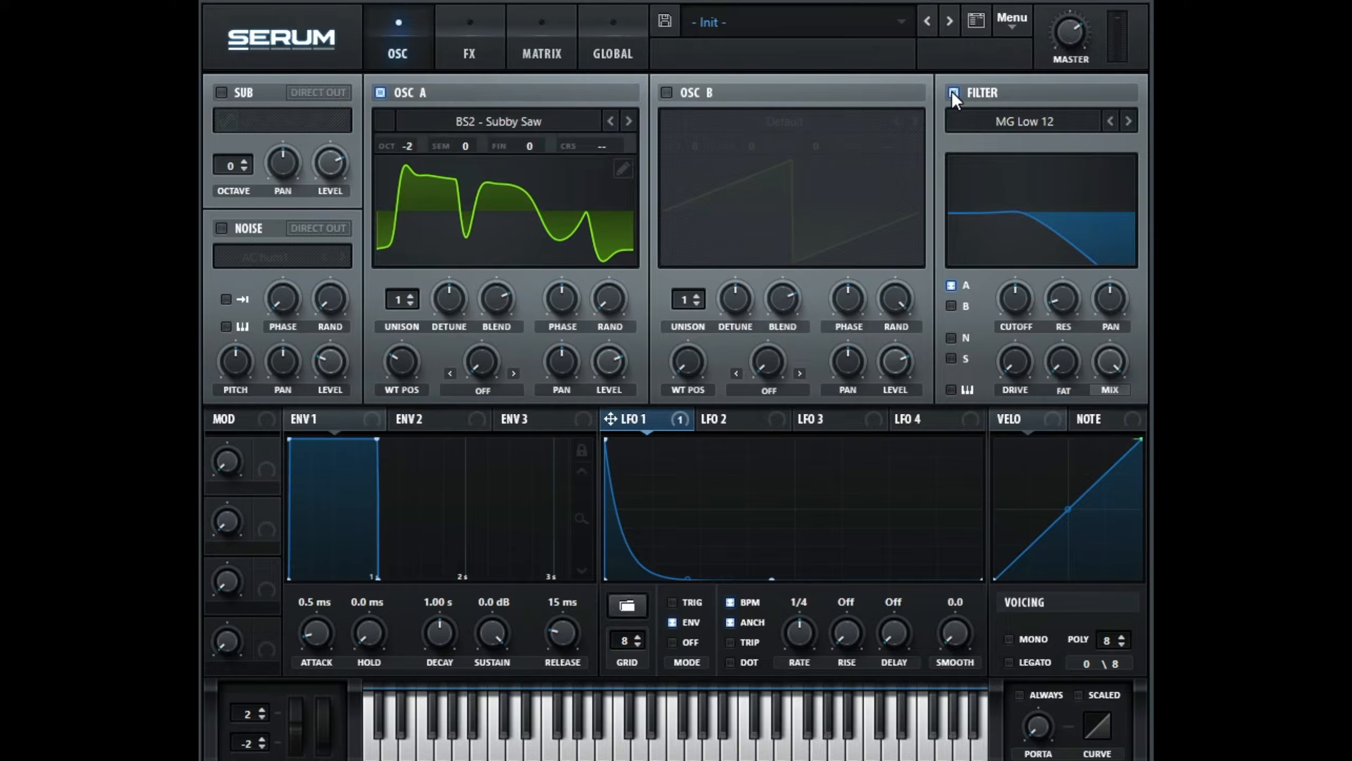
{"action": "left_click", "coordinate": [1030, 122]}
{"action": "mouse_move", "coordinate": [1039, 167]}
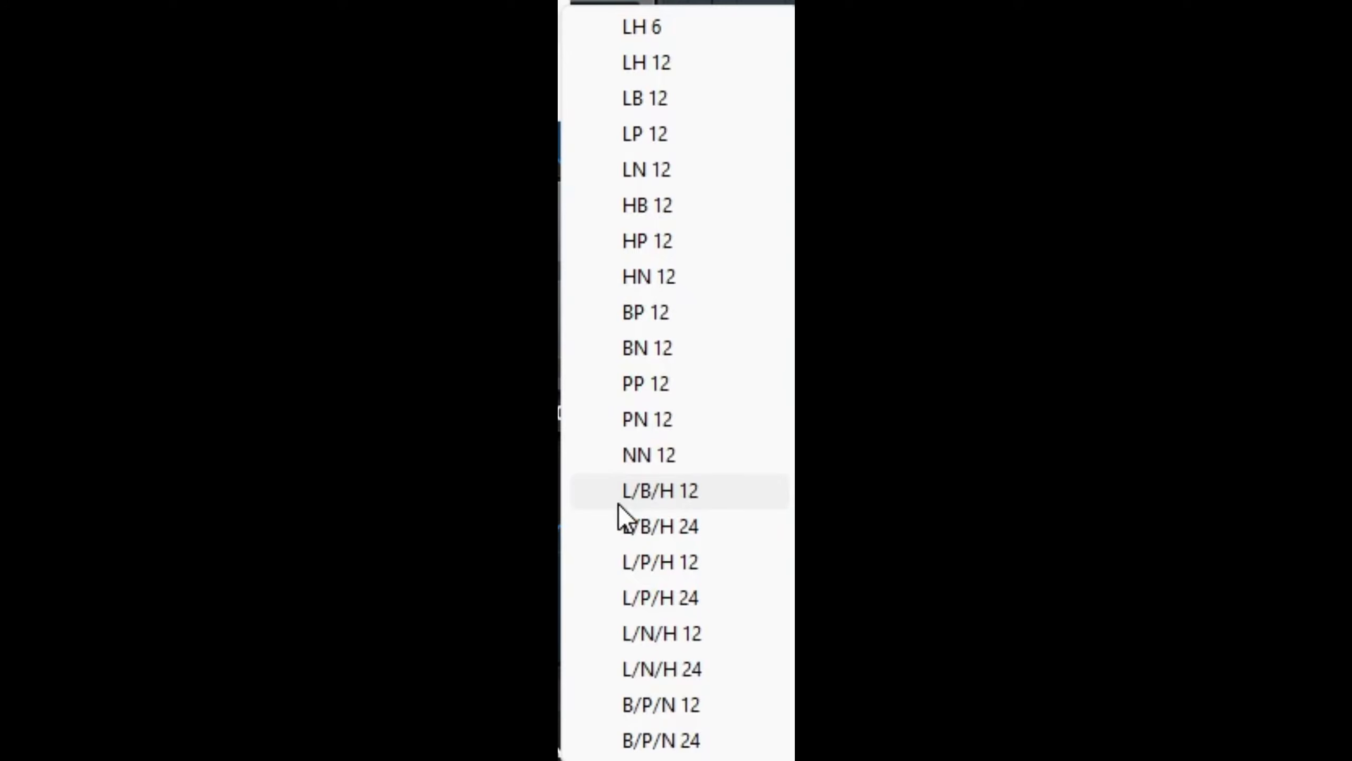
{"action": "left_click", "coordinate": [618, 504]}
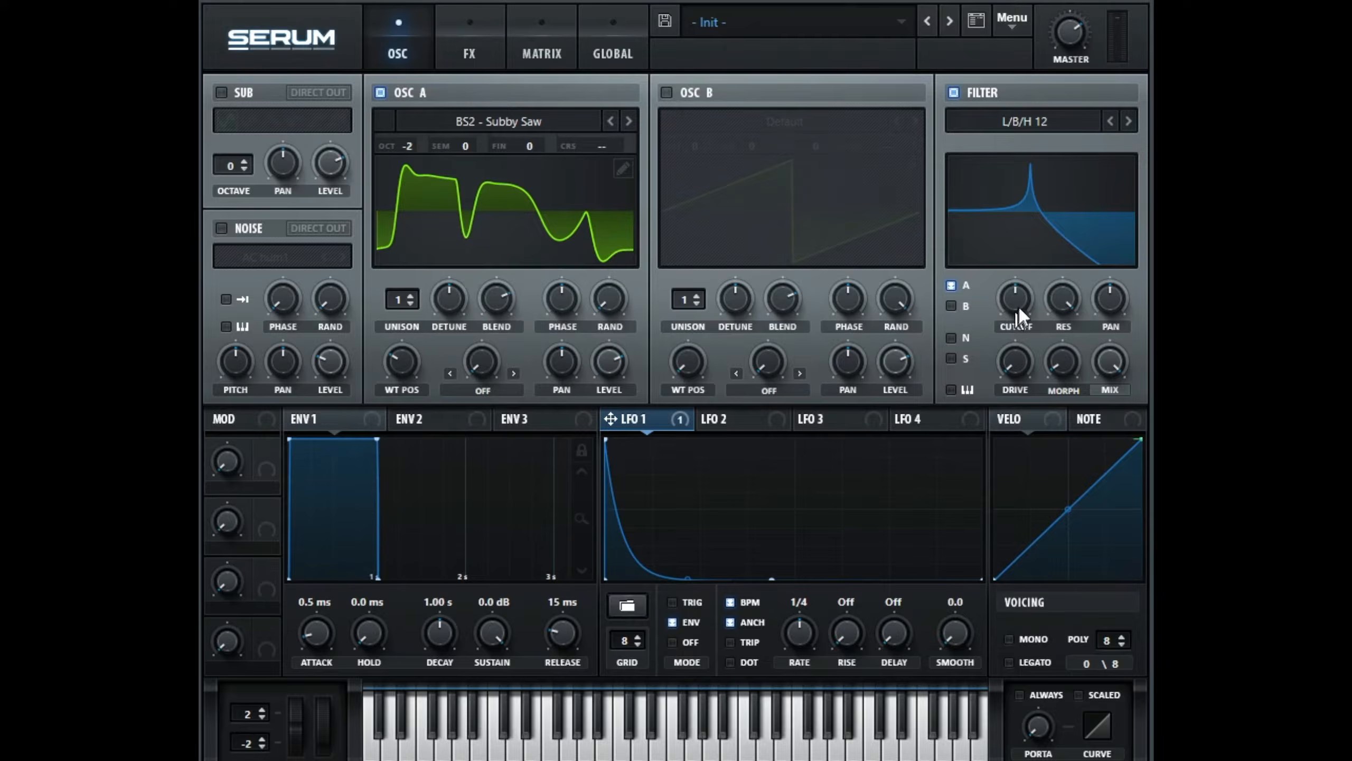
{"action": "left_click_drag", "start_coordinate": [1014, 308], "coordinate": [1018, 302]}
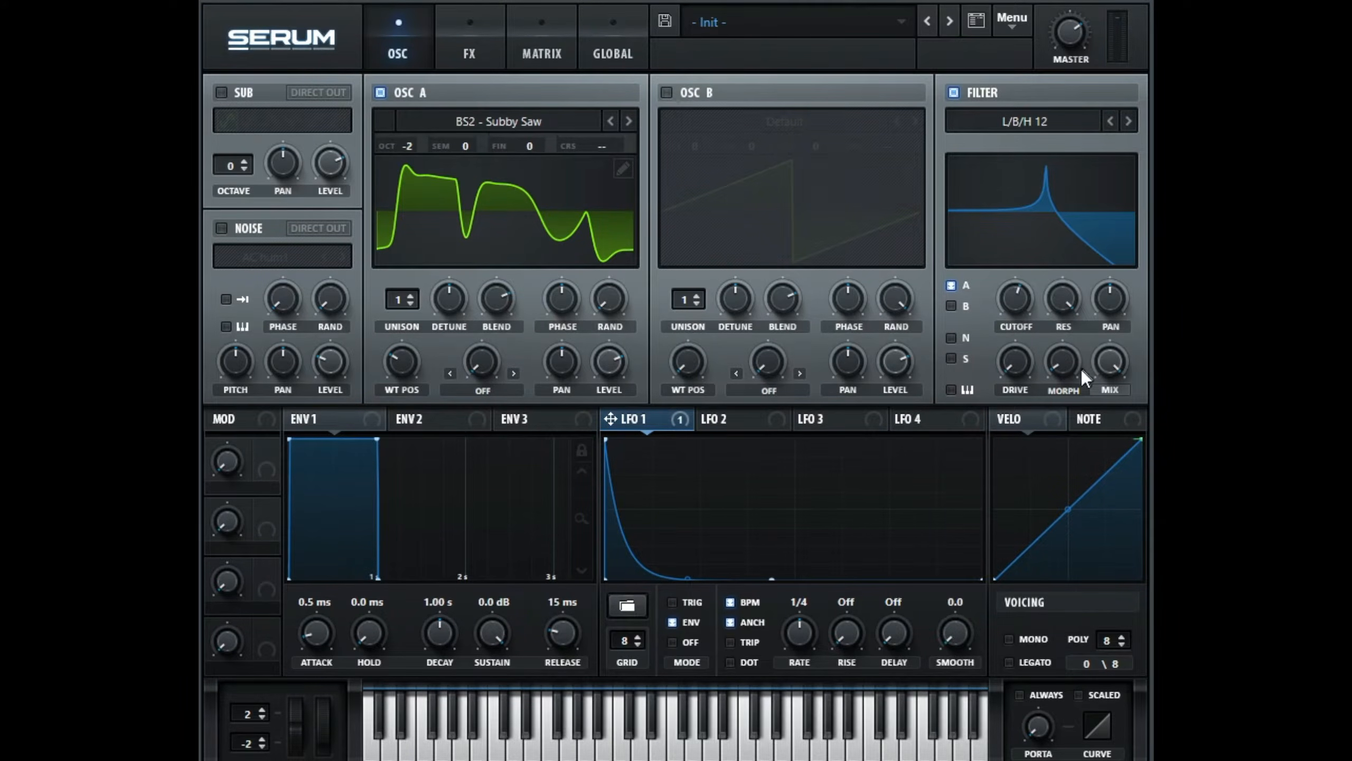
Reshape LFO 2 to hold full level for just over a quarter of its length and drop steeply to zero by mid-cycle.
{"action": "left_click", "coordinate": [725, 420]}
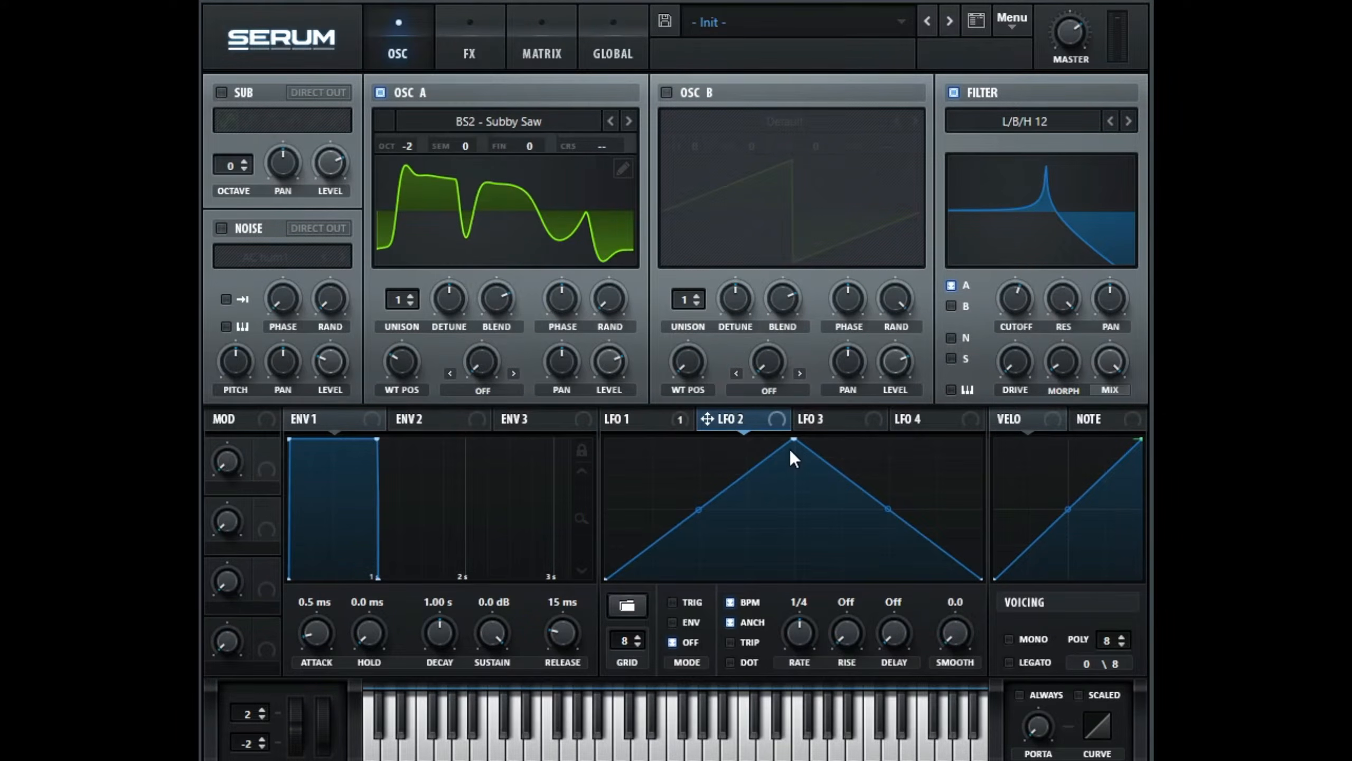
{"action": "left_click_drag", "start_coordinate": [794, 442], "coordinate": [553, 418]}
{"action": "double_click", "coordinate": [715, 457]}
{"action": "left_click_drag", "start_coordinate": [714, 457], "coordinate": [710, 421]}
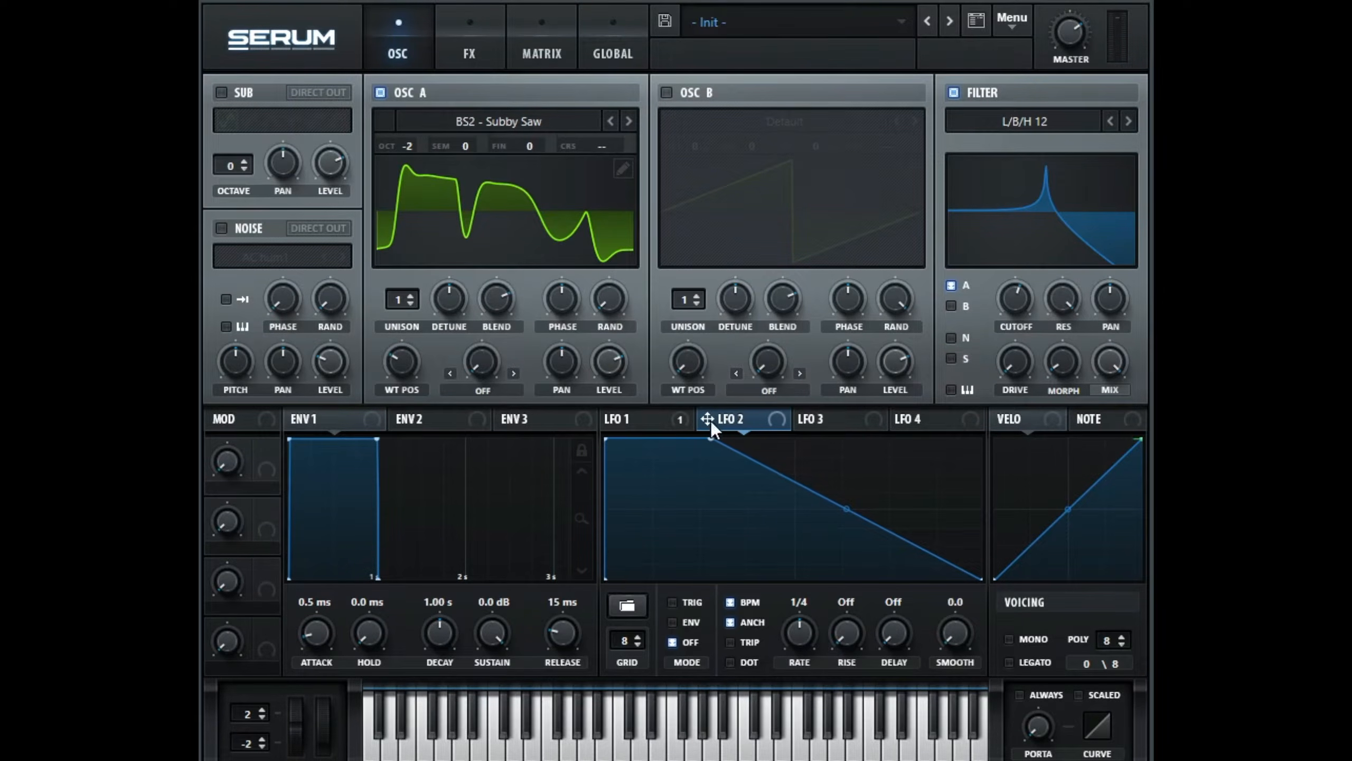
{"action": "double_click", "coordinate": [748, 577]}
{"action": "left_click_drag", "start_coordinate": [748, 580], "coordinate": [783, 605]}
{"action": "left_click_drag", "start_coordinate": [745, 516], "coordinate": [686, 564]}
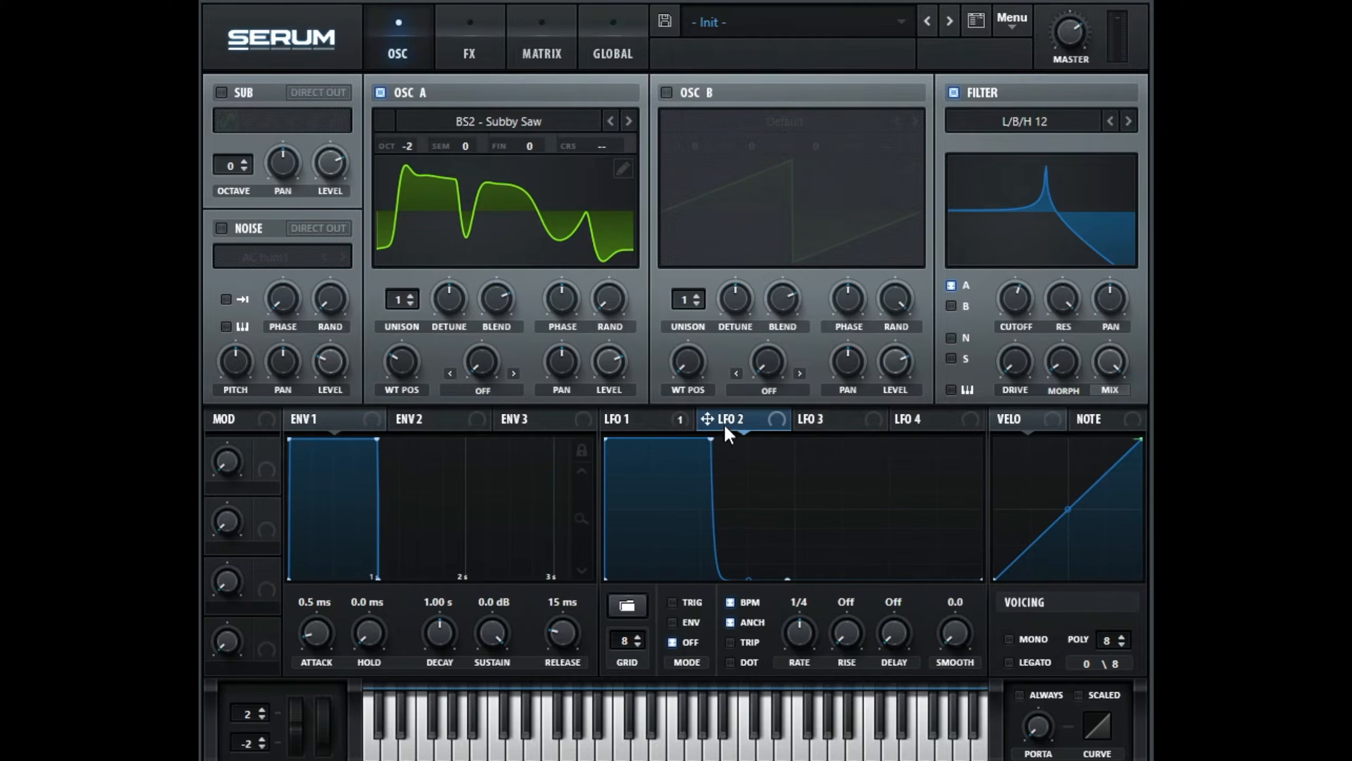
Route LFO 2 to the filter mix and set the LFO 2 mode to ENV.
{"action": "left_click_drag", "start_coordinate": [1093, 405], "coordinate": [1137, 198]}
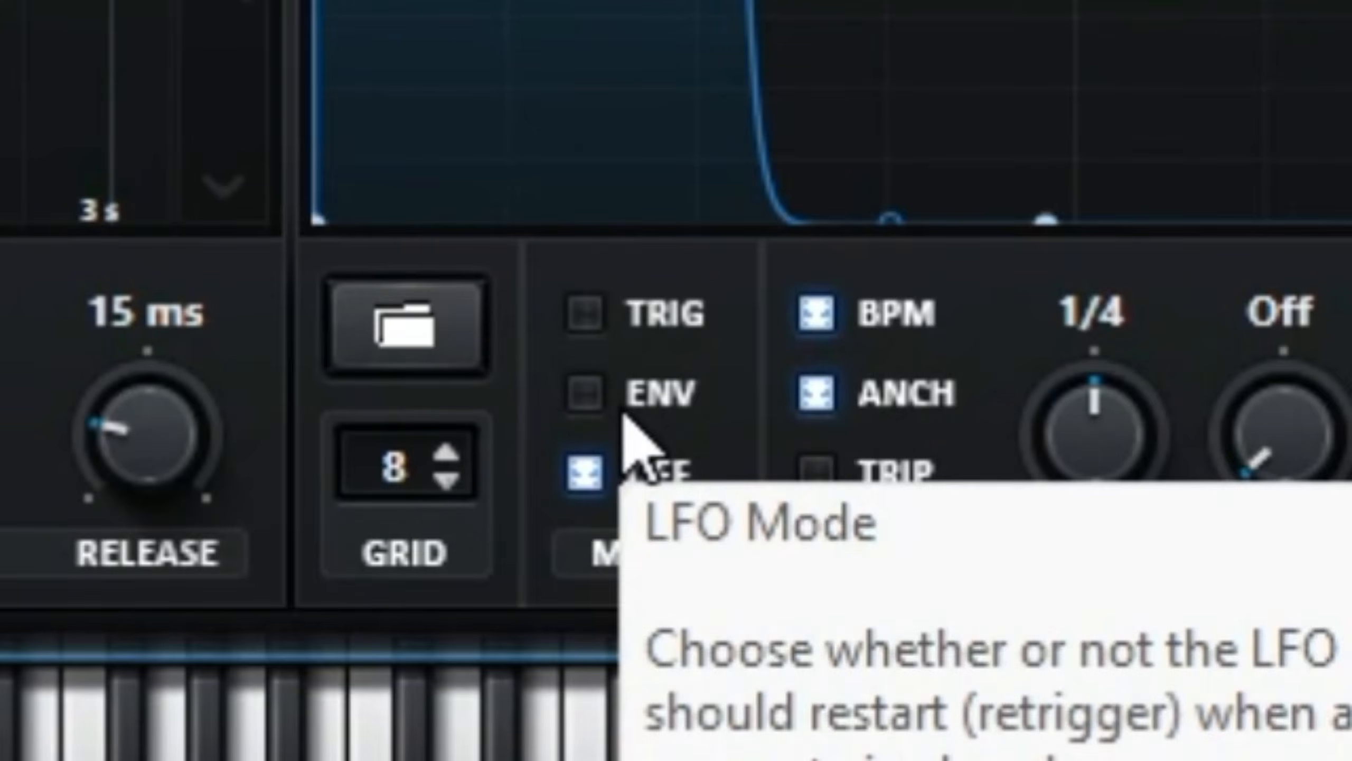
{"action": "left_click", "coordinate": [682, 624]}
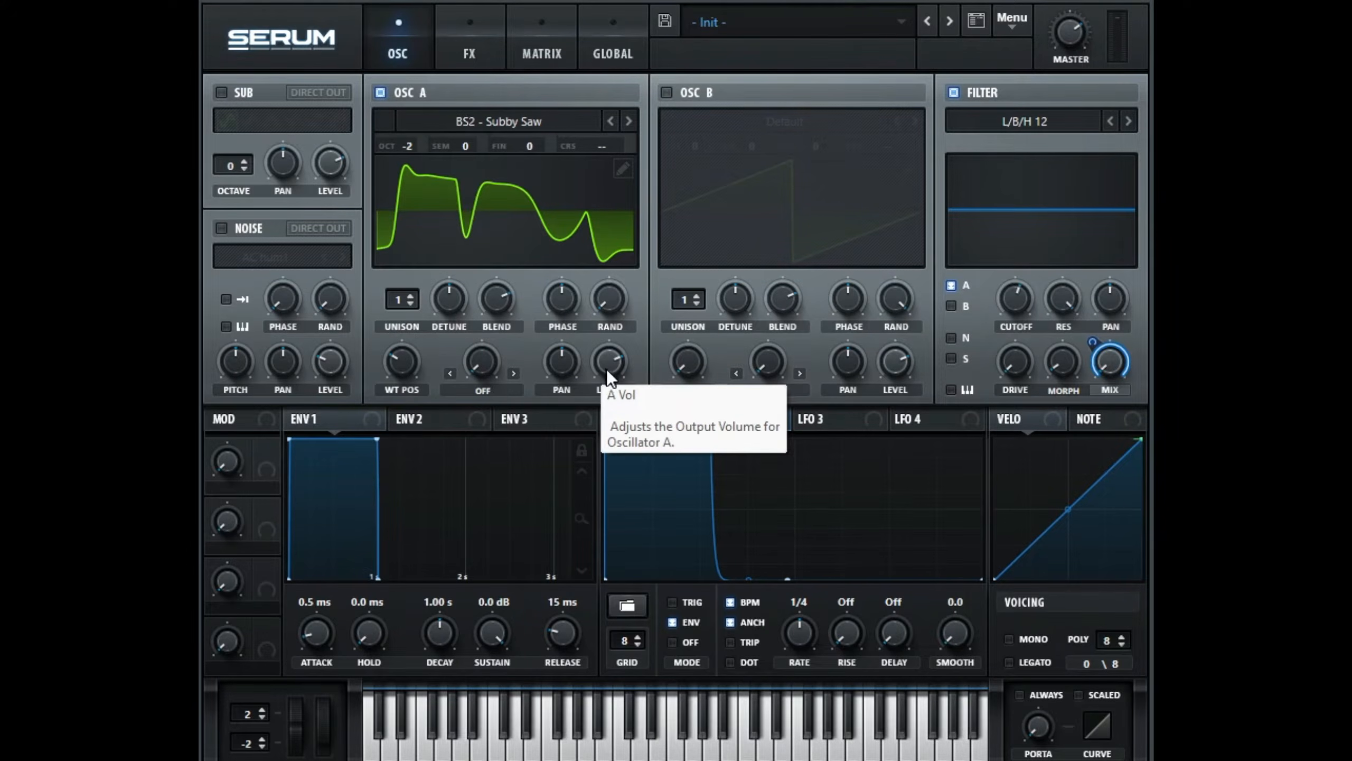
Enable oscillator B, turn its level up to maximum and modulate that level with LFO 2.
{"action": "left_click", "coordinate": [663, 94]}
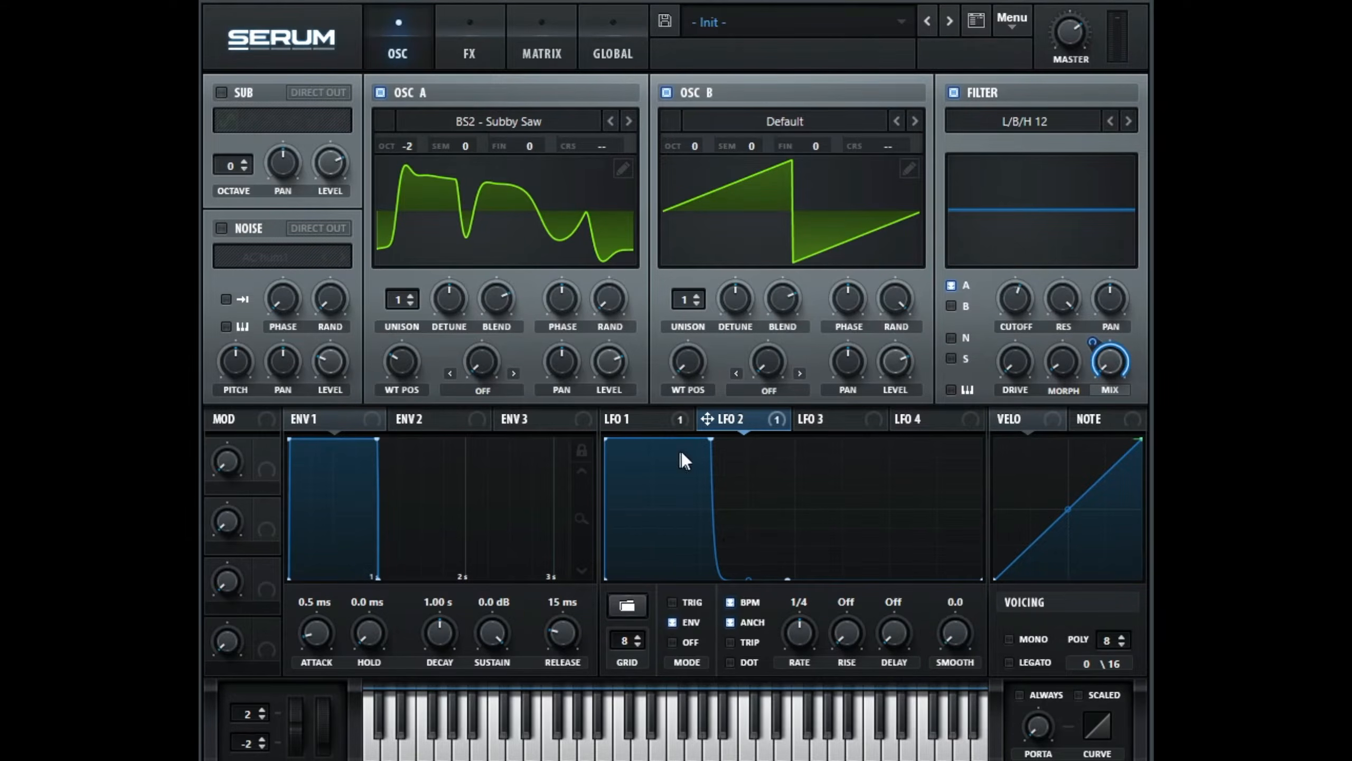
{"action": "mouse_move", "coordinate": [728, 427]}
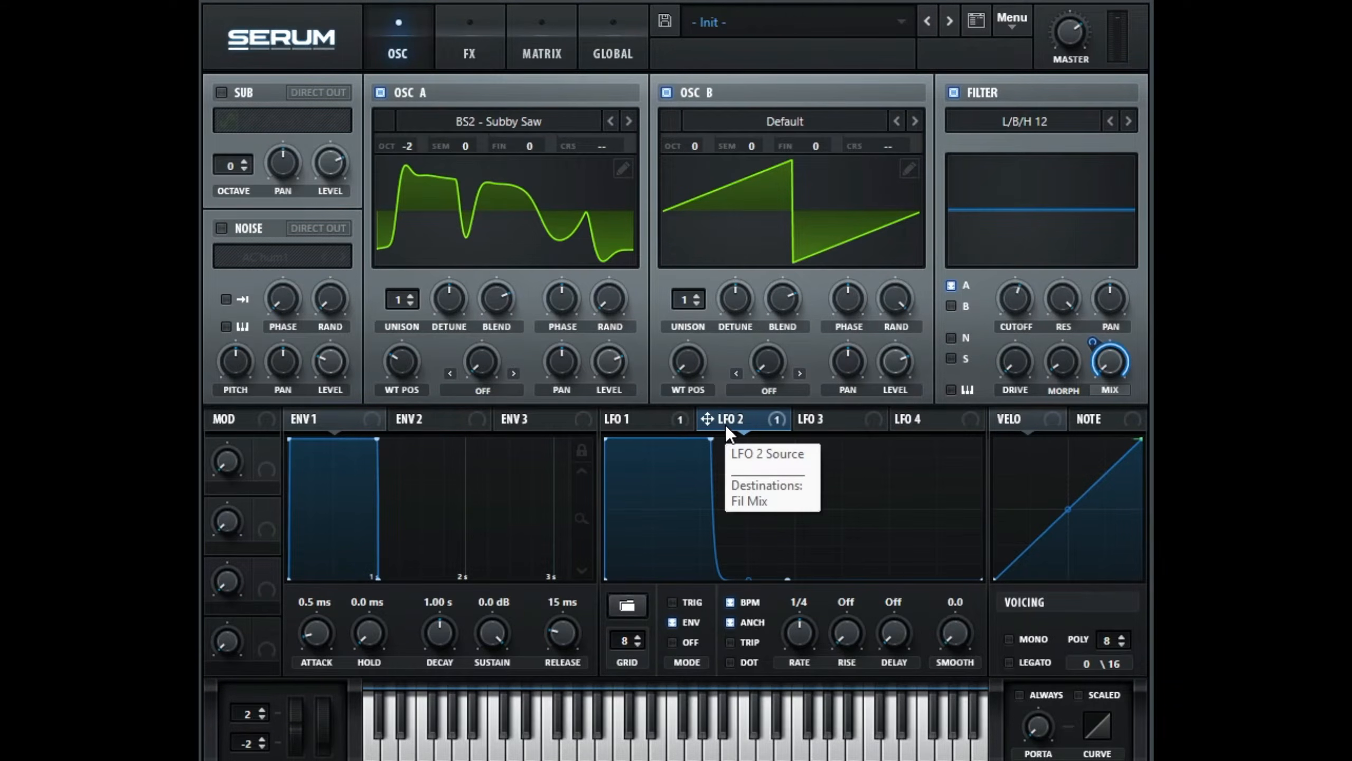
{"action": "left_click_drag", "start_coordinate": [900, 364], "coordinate": [898, 364]}
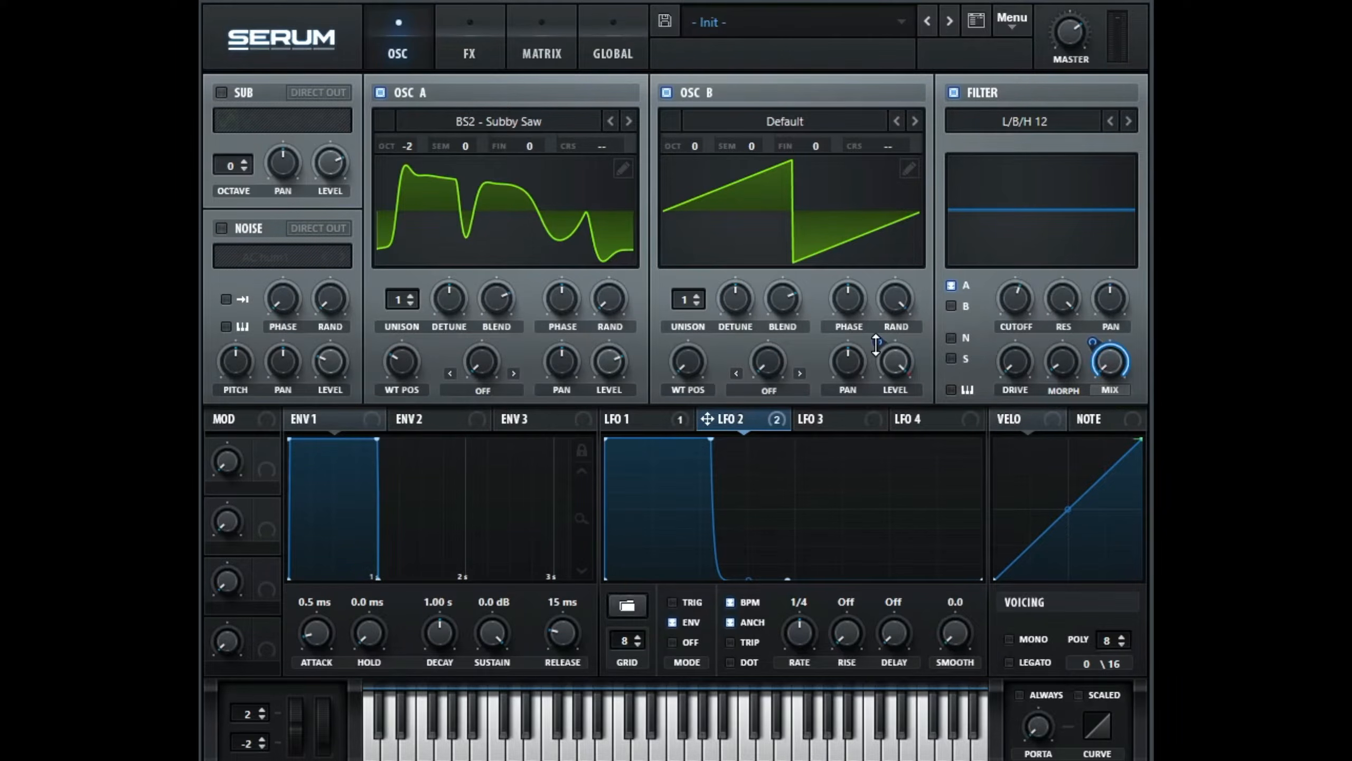
{"action": "mouse_move", "coordinate": [875, 345]}
{"action": "mouse_move", "coordinate": [899, 374]}
Set oscillator B's random phase to 0% and its octave to -2.
{"action": "left_click_drag", "start_coordinate": [896, 305], "coordinate": [854, 530]}
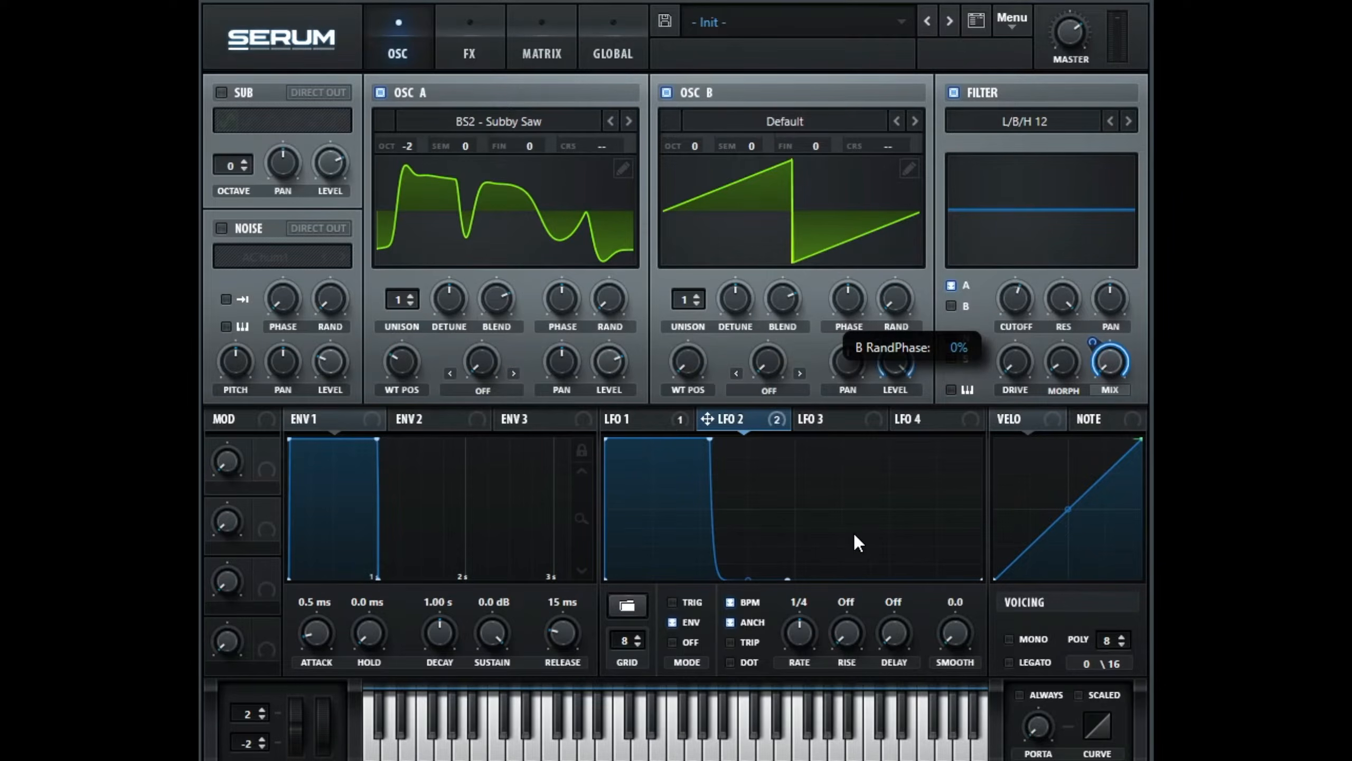
{"action": "left_click_drag", "start_coordinate": [698, 148], "coordinate": [702, 210]}
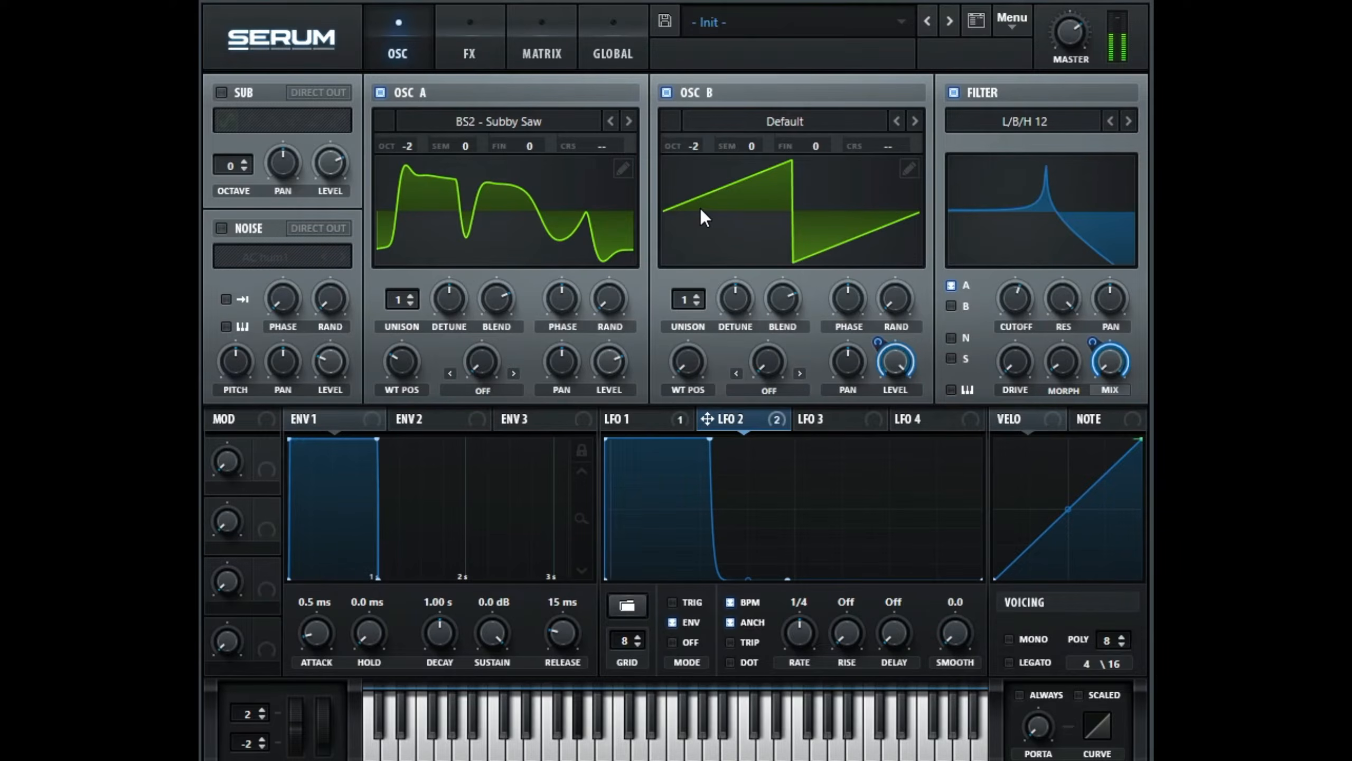
Load the analog wavetable Basic Shapes into oscillator B.
{"action": "left_click", "coordinate": [744, 121]}
{"action": "mouse_move", "coordinate": [744, 147]}
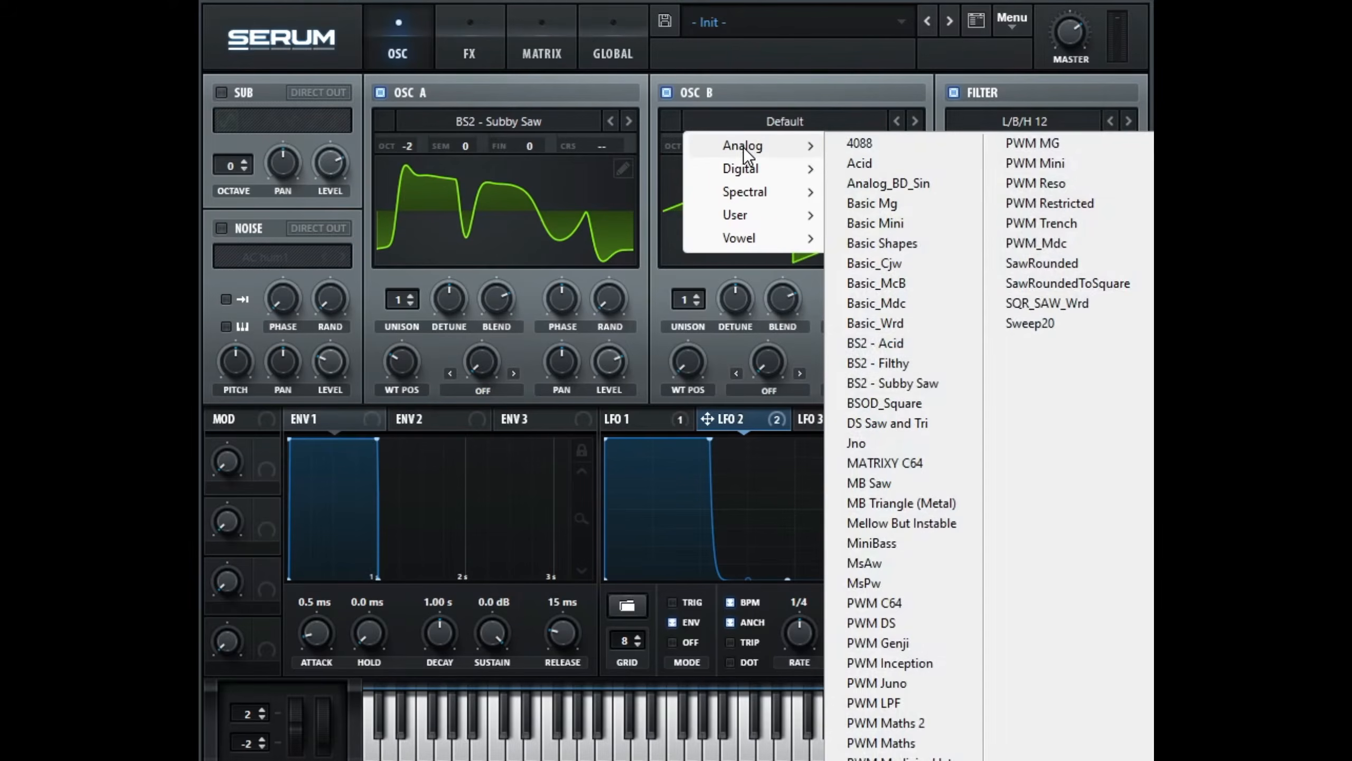
{"action": "left_click", "coordinate": [897, 243]}
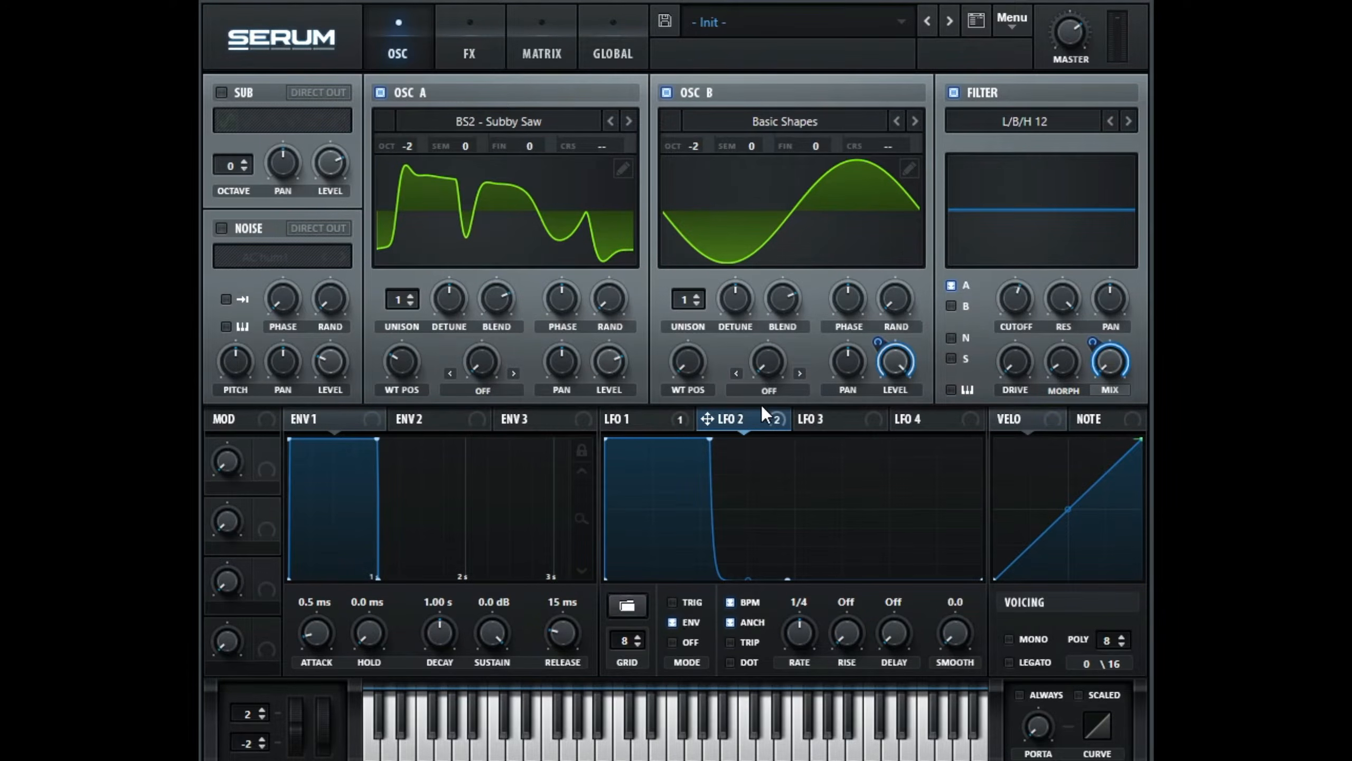
Enable the sub oscillator with its octave at 1 and its level turned fully down.
{"action": "left_click", "coordinate": [221, 91]}
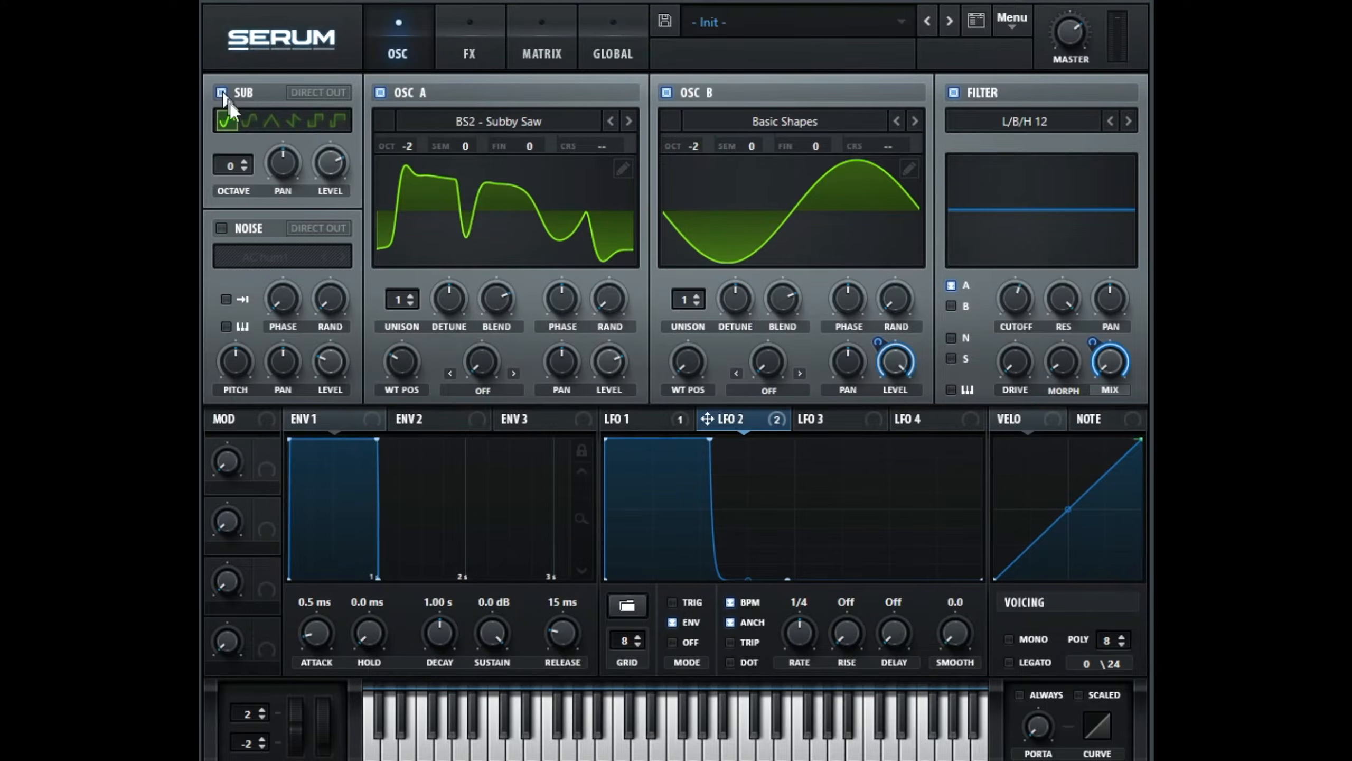
{"action": "left_click_drag", "start_coordinate": [331, 165], "coordinate": [343, 388]}
Set oscillator B's warp mode to FM from Sub and turn its amount up slightly.
{"action": "left_click", "coordinate": [771, 391]}
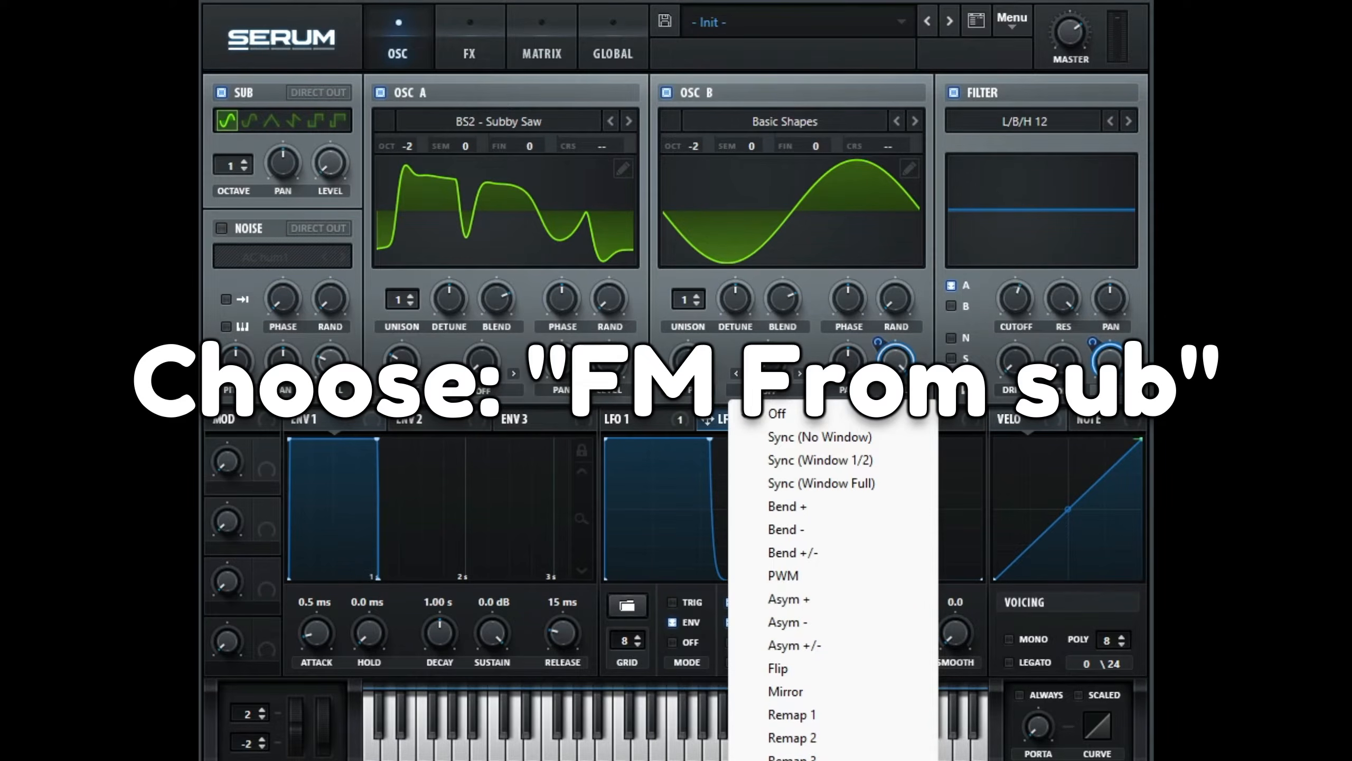
{"action": "left_click", "coordinate": [773, 710]}
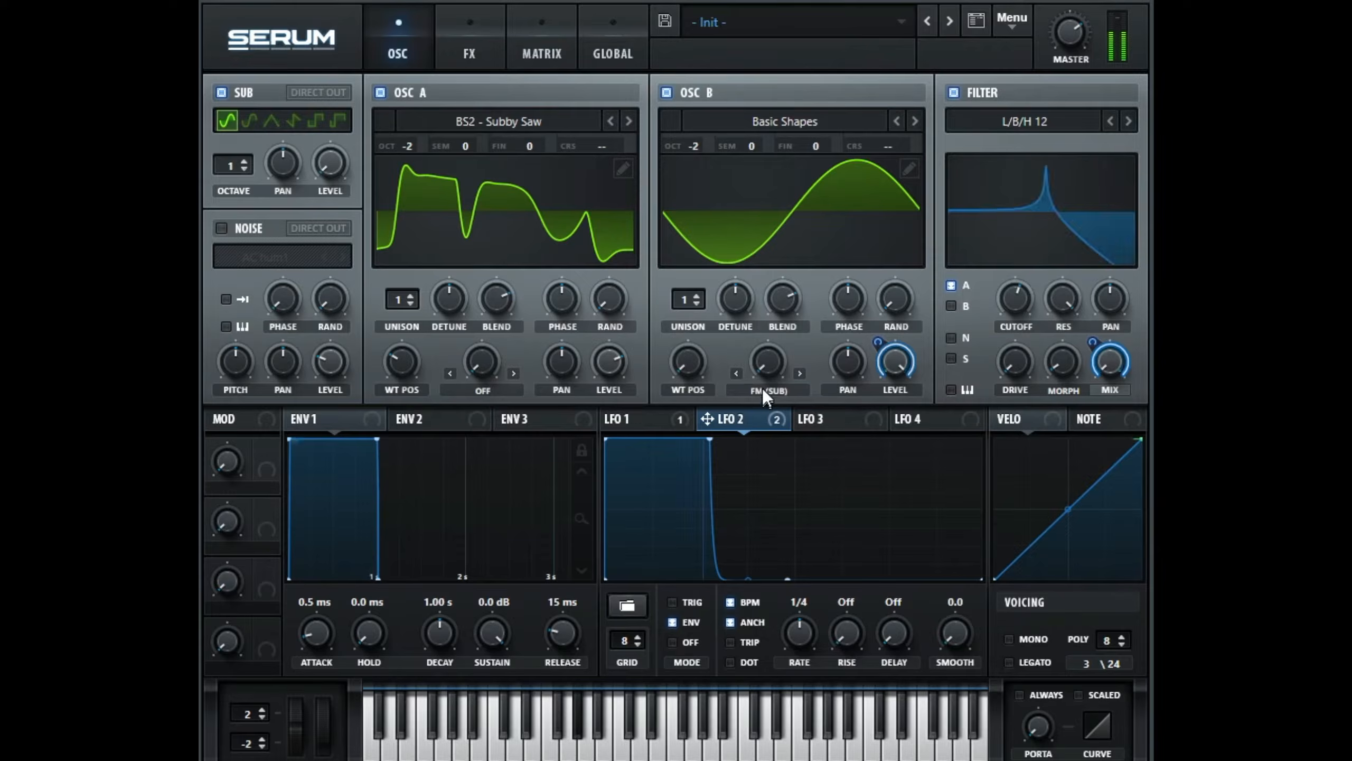
{"action": "left_click_drag", "start_coordinate": [767, 346], "coordinate": [756, 315]}
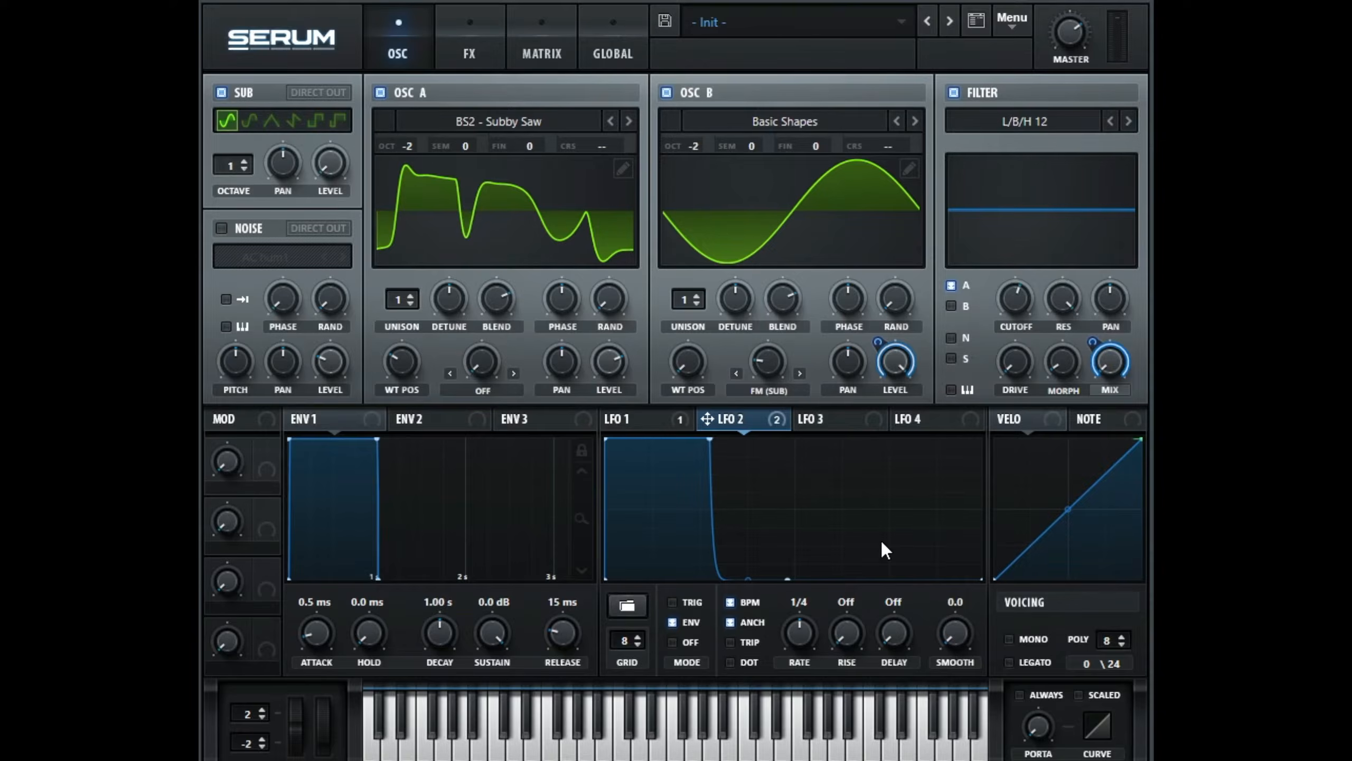
Reshape LFO 3 into a rising curve with a bend about a third of the way along, and set its mode to ENV.
{"action": "left_click", "coordinate": [814, 419]}
{"action": "left_click_drag", "start_coordinate": [794, 440], "coordinate": [734, 534]}
{"action": "left_click_drag", "start_coordinate": [858, 558], "coordinate": [858, 502]}
{"action": "left_click_drag", "start_coordinate": [981, 578], "coordinate": [1018, 463]}
{"action": "left_click_drag", "start_coordinate": [857, 501], "coordinate": [727, 517]}
{"action": "left_click_drag", "start_coordinate": [667, 554], "coordinate": [666, 558]}
{"action": "left_click", "coordinate": [676, 624]}
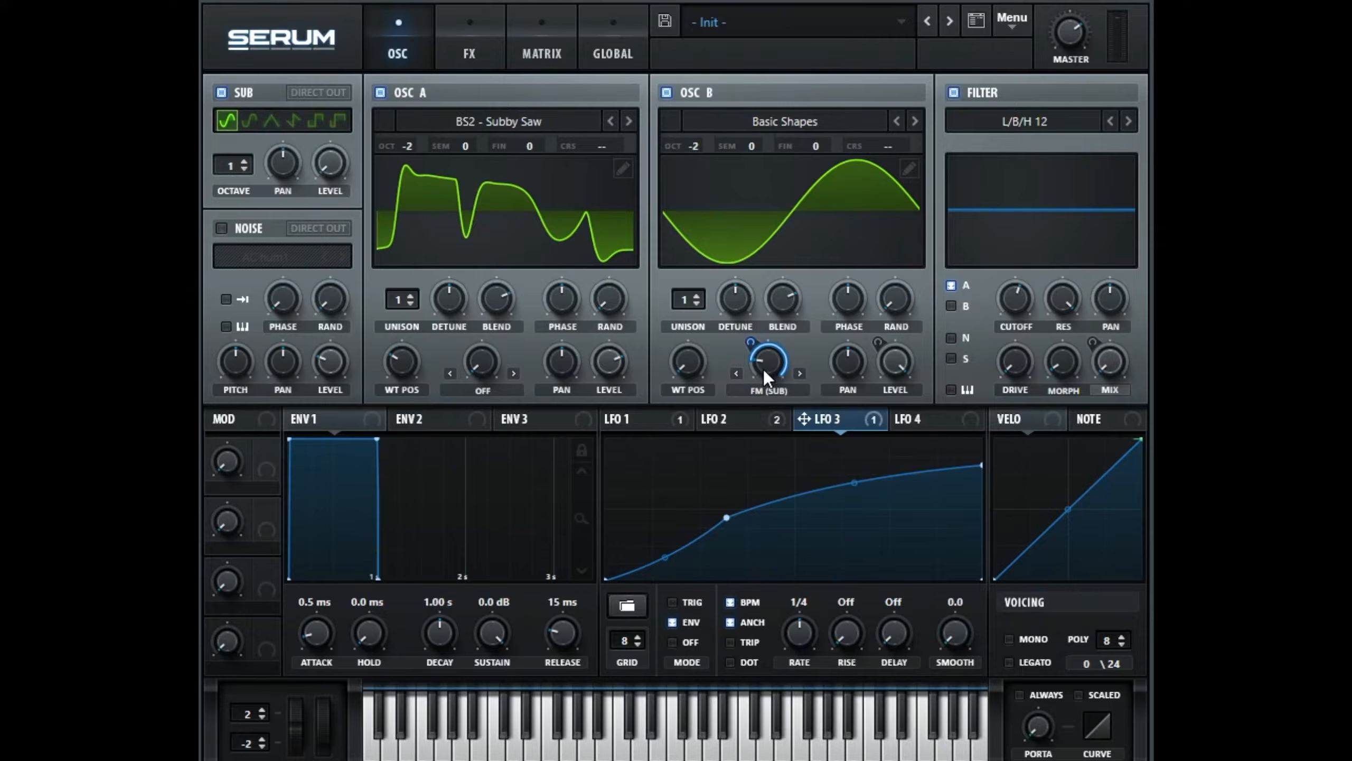
Modulate oscillator B's FM warp amount with LFO 3 at a depth of 13.
{"action": "left_click_drag", "start_coordinate": [748, 343], "coordinate": [745, 430]}
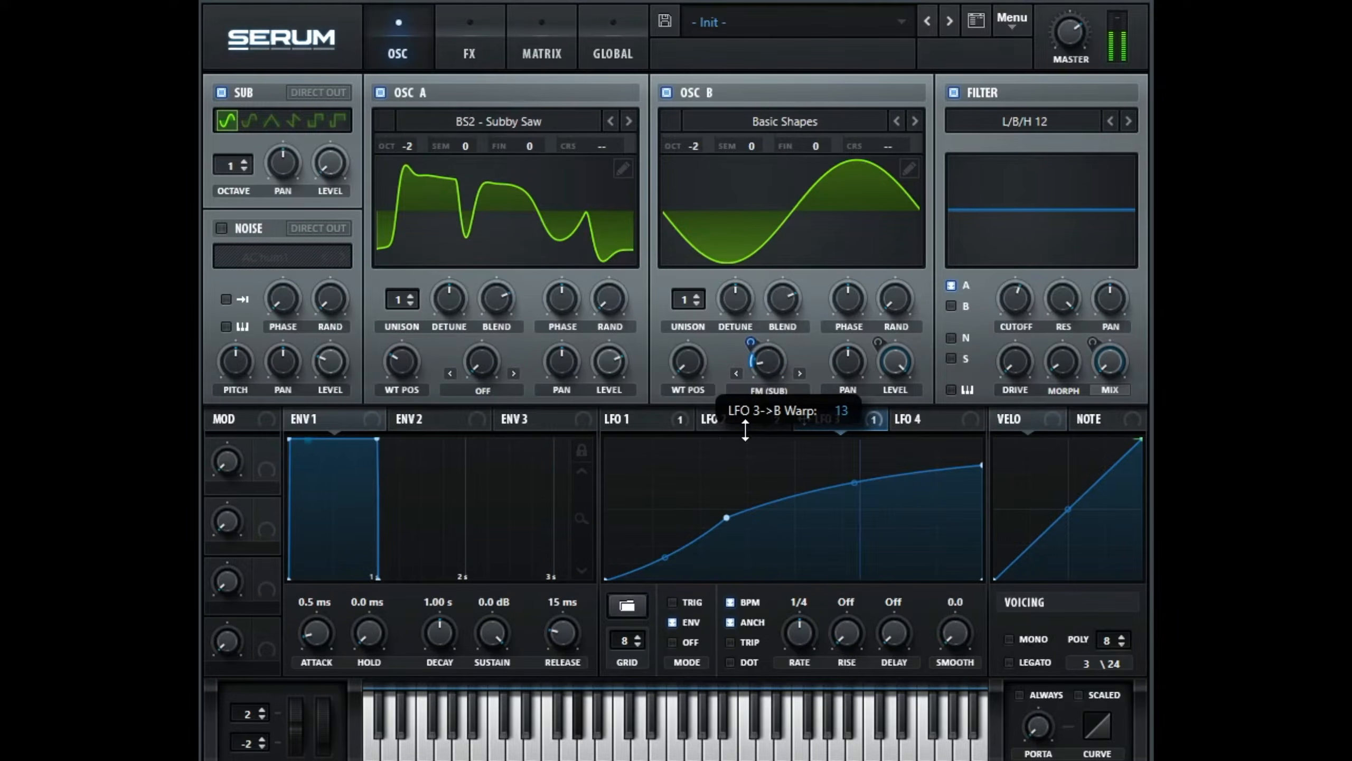
{"action": "left_click_drag", "start_coordinate": [745, 430], "coordinate": [743, 430]}
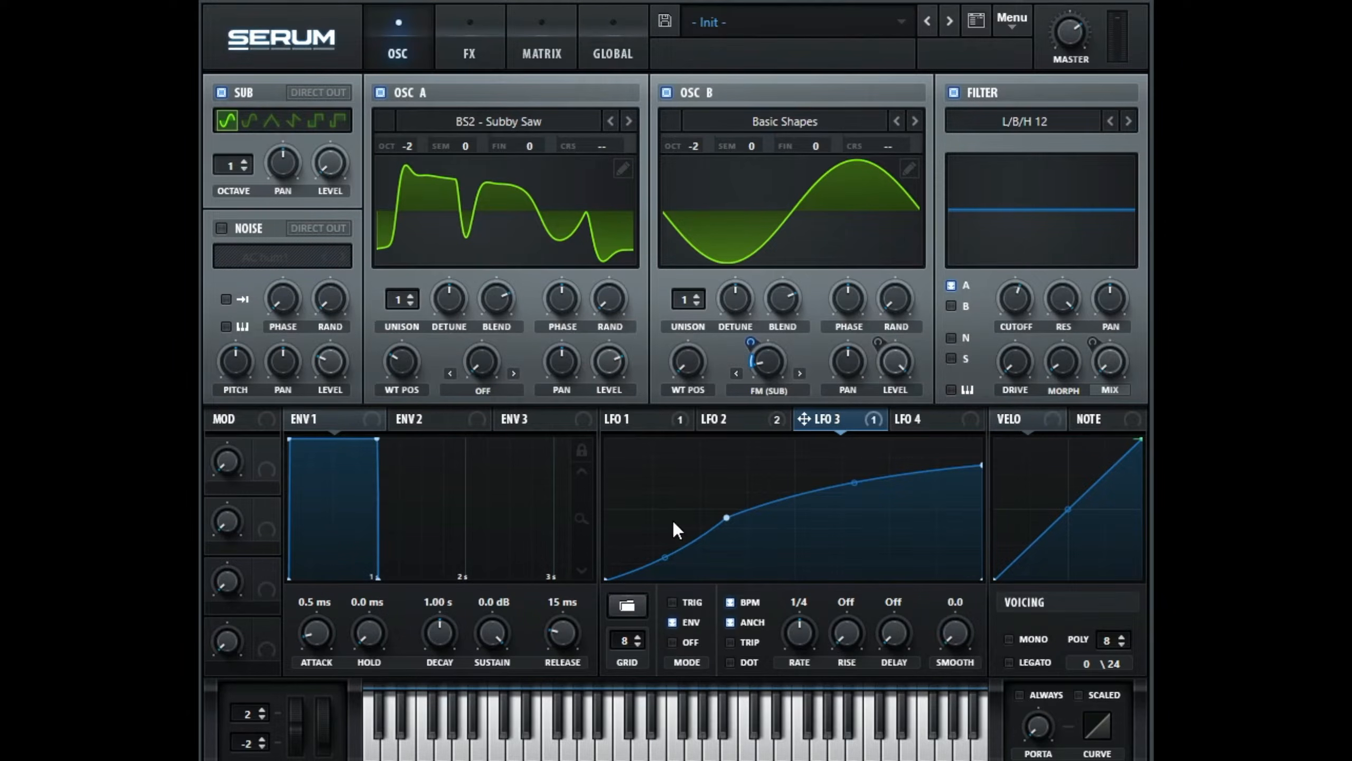
{"action": "mouse_move", "coordinate": [760, 367]}
Set oscillator B's unison to 3 voices and reduce its unison width in the global settings.
{"action": "left_click", "coordinate": [697, 296]}
{"action": "left_click", "coordinate": [697, 296]}
{"action": "left_click", "coordinate": [621, 47]}
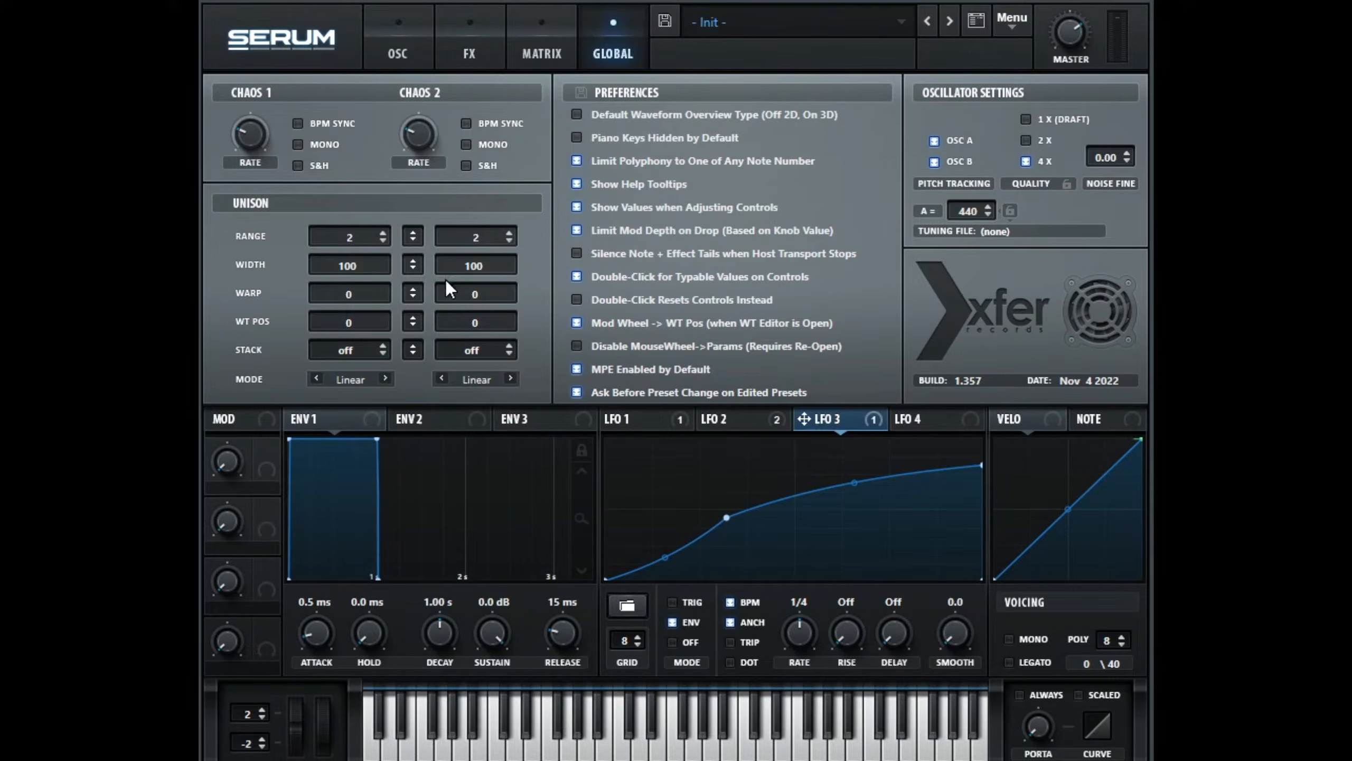
{"action": "left_click_drag", "start_coordinate": [477, 267], "coordinate": [506, 672]}
{"action": "left_click", "coordinate": [410, 54]}
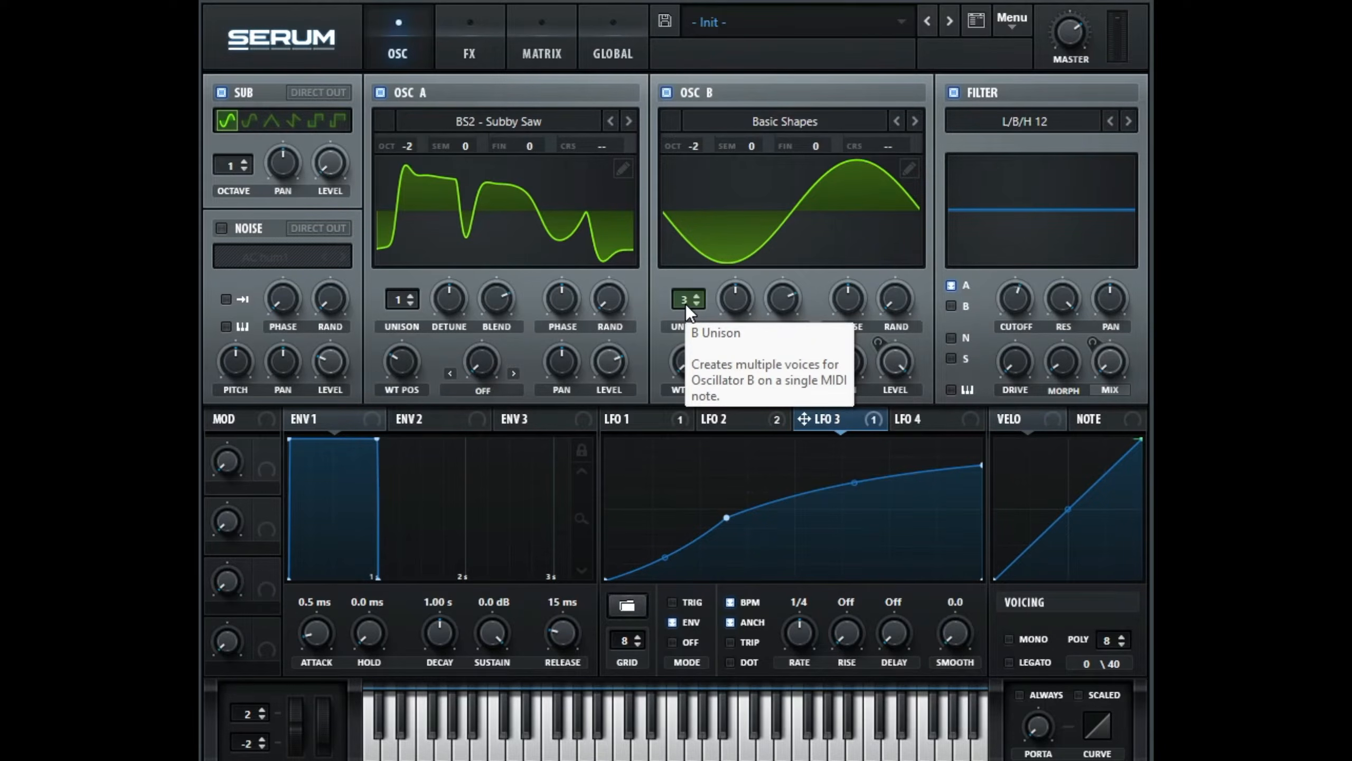
Lower oscillator B's unison detune.
{"action": "left_click", "coordinate": [736, 307]}
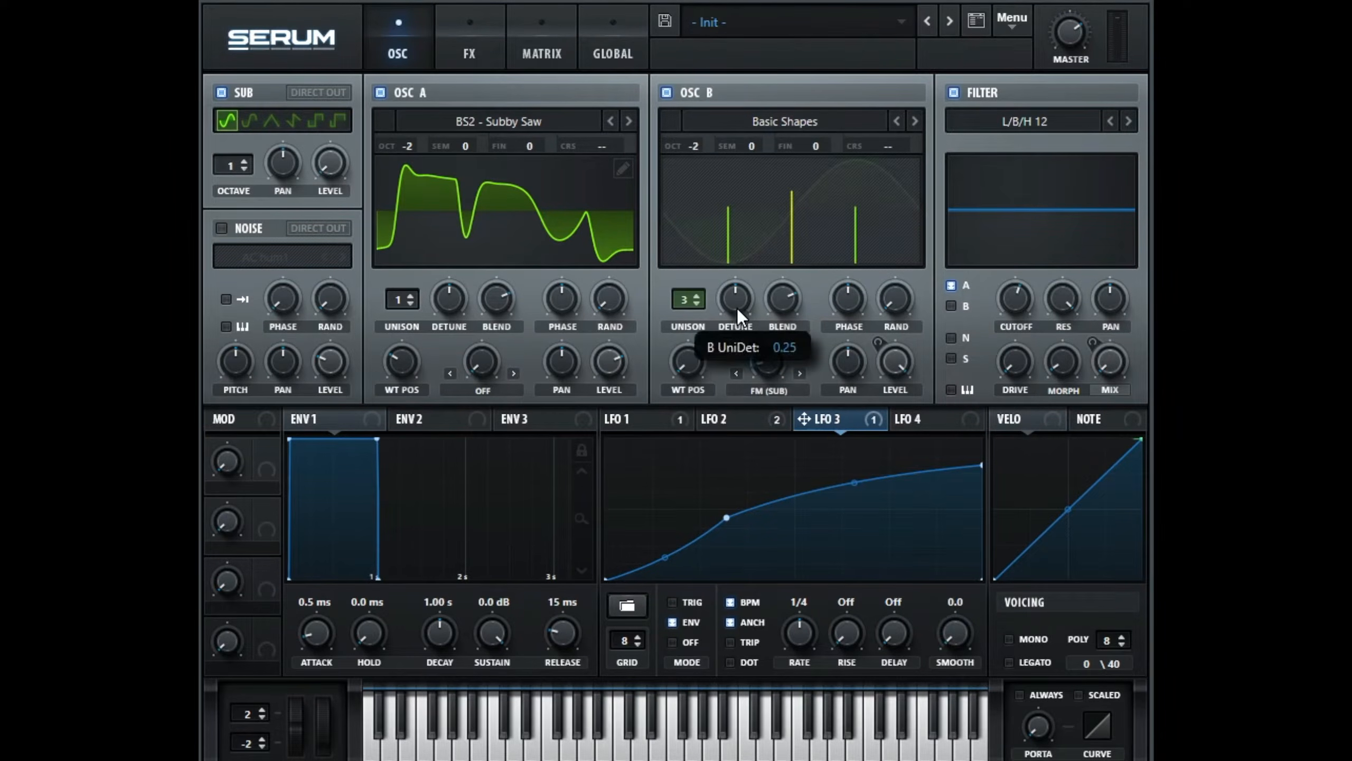
{"action": "left_click_drag", "start_coordinate": [735, 307], "coordinate": [711, 362]}
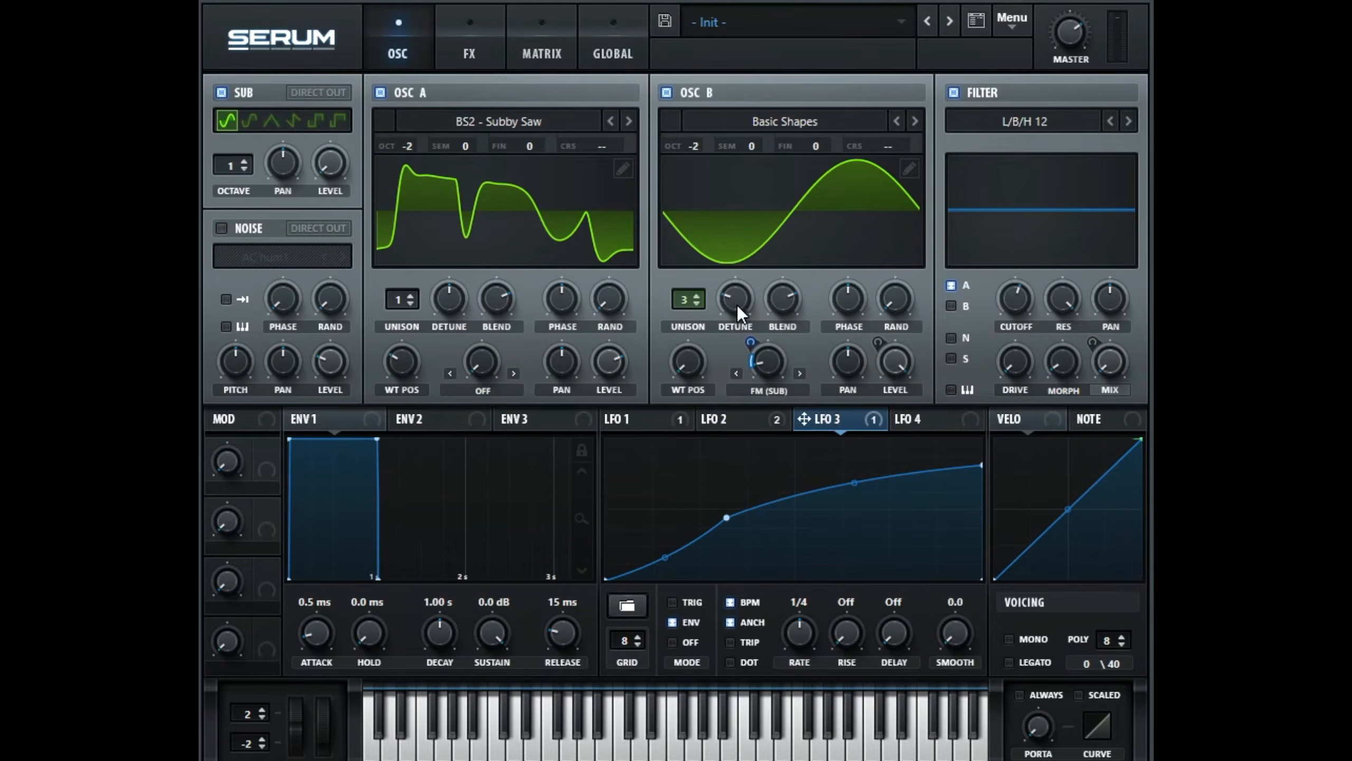
{"action": "mouse_move", "coordinate": [739, 304]}
Enable the EQ effect and place it before the distortion in the effects chain.
{"action": "left_click", "coordinate": [459, 58]}
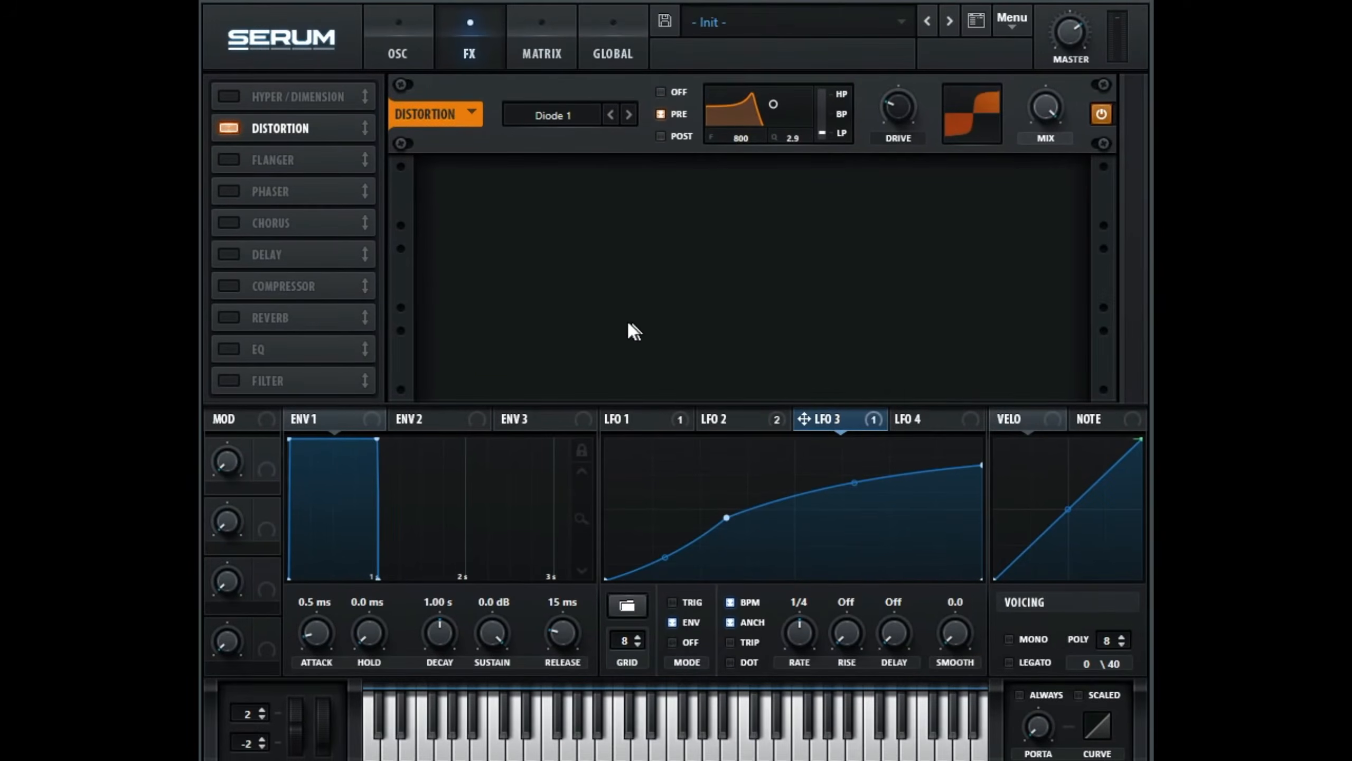
{"action": "left_click", "coordinate": [228, 349]}
{"action": "left_click_drag", "start_coordinate": [295, 356], "coordinate": [291, 125]}
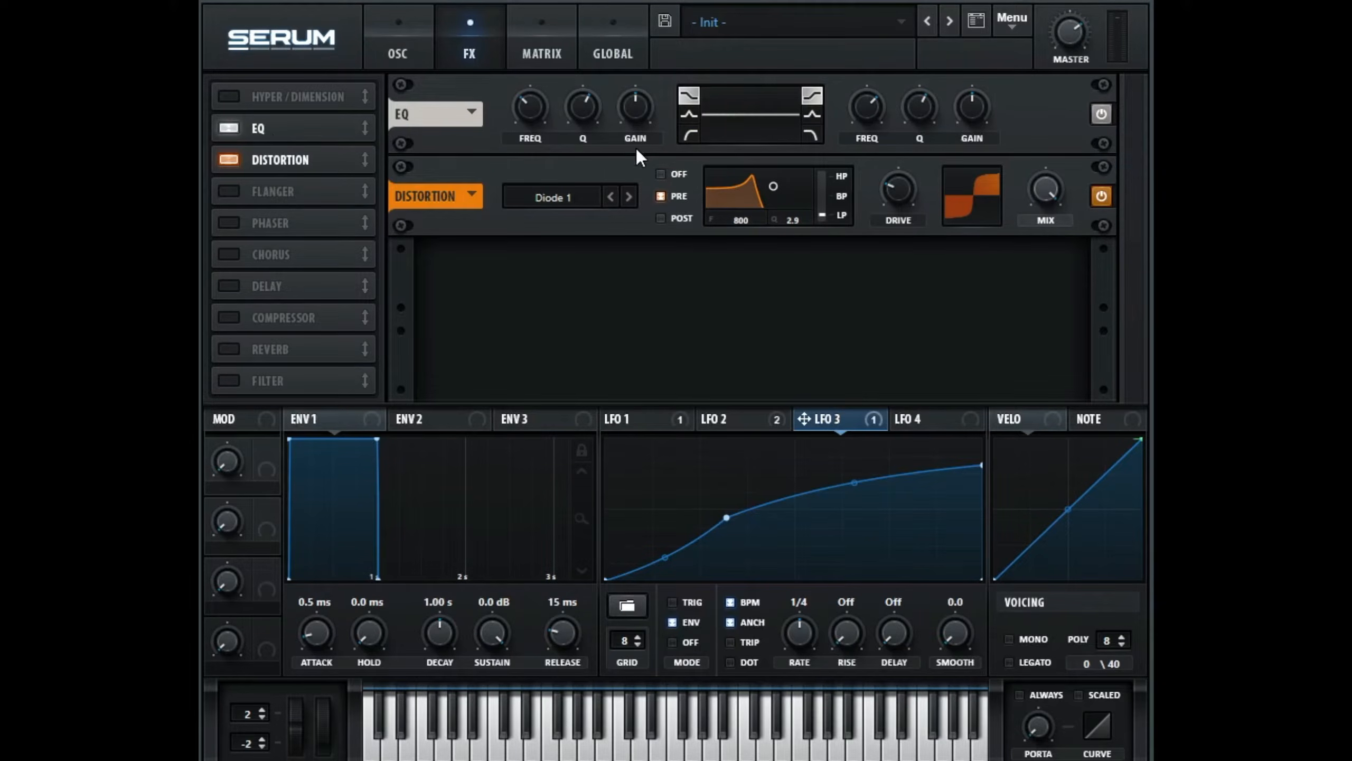
Switch the EQ's low band to a peak shape with full gain, and raise its Q and frequency.
{"action": "left_click", "coordinate": [688, 113]}
{"action": "left_click_drag", "start_coordinate": [627, 120], "coordinate": [615, 21]}
{"action": "left_click_drag", "start_coordinate": [591, 105], "coordinate": [547, 78]}
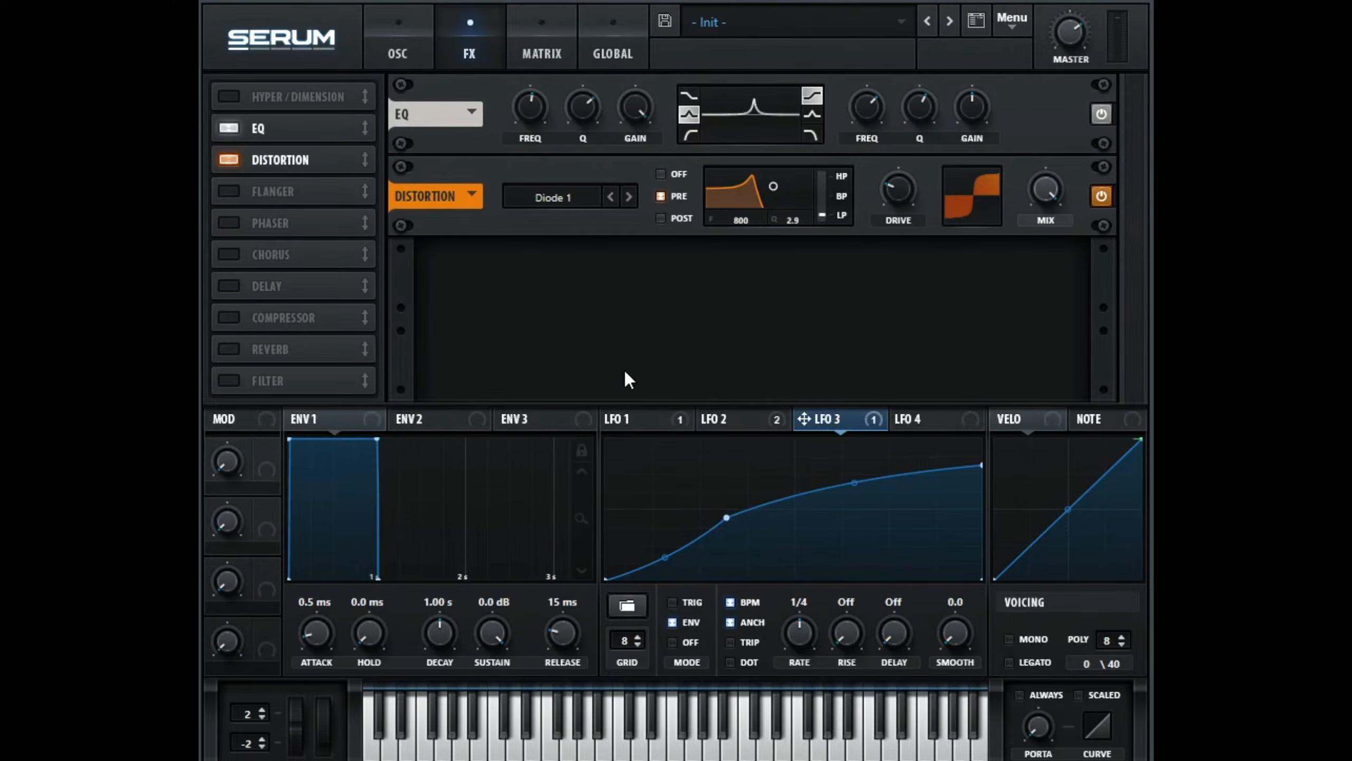
Fine-tune the EQ's low-band frequency to about 870 Hz.
{"action": "scroll", "coordinate": [535, 108], "scroll_direction": "up", "scroll_amount": 3}
{"action": "scroll", "coordinate": [538, 106], "scroll_direction": "up", "scroll_amount": 3}
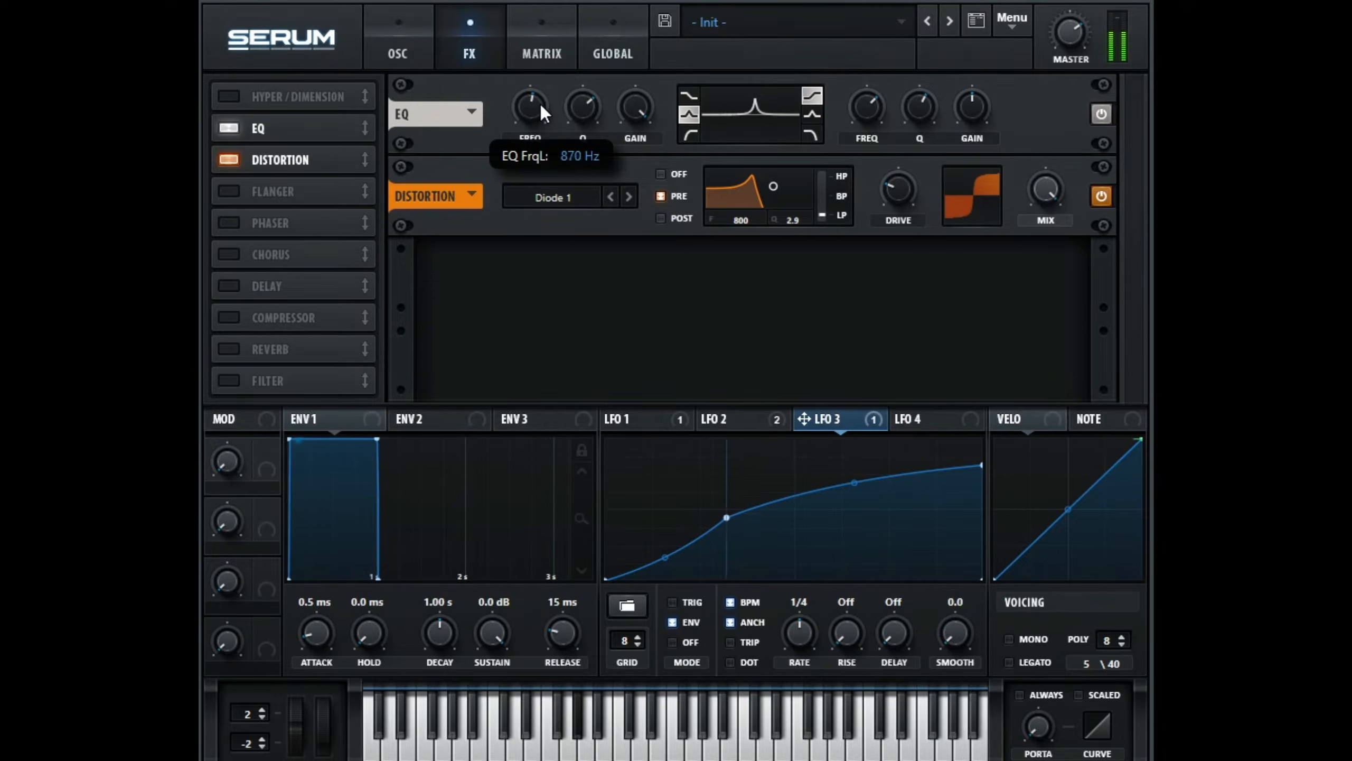
{"action": "scroll", "coordinate": [540, 105], "scroll_direction": "down", "scroll_amount": 1}
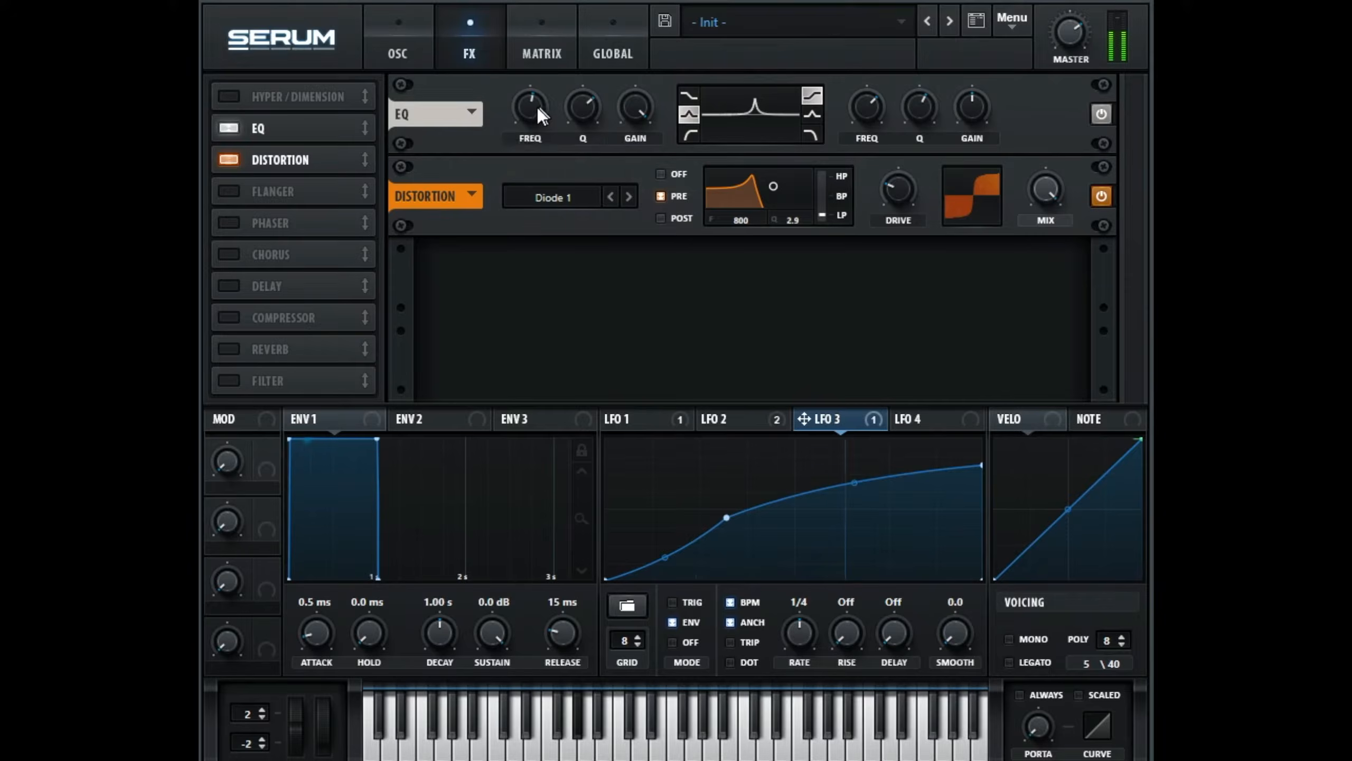
Set the EQ's low-band Q to 79% and lower its gain slightly.
{"action": "mouse_move", "coordinate": [580, 112]}
{"action": "left_click_drag", "start_coordinate": [581, 105], "coordinate": [595, 28]}
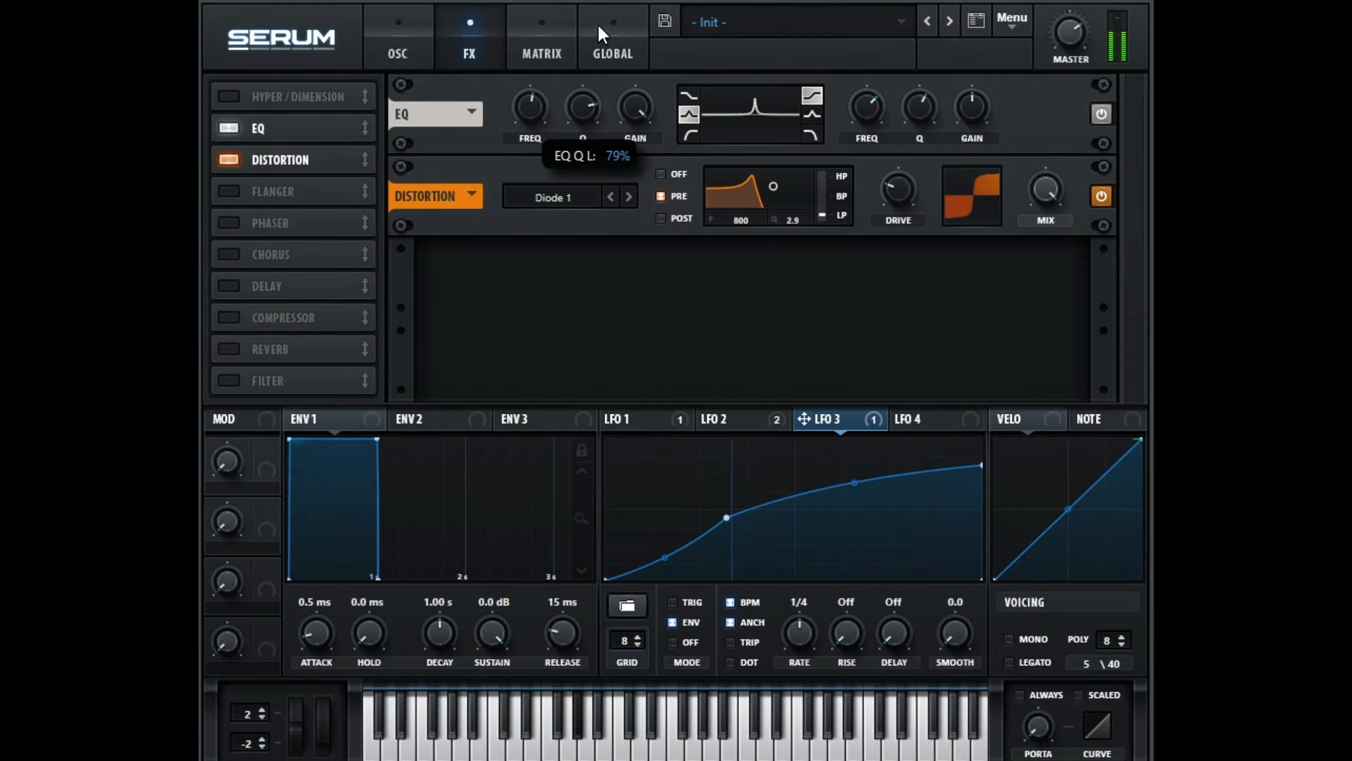
{"action": "left_click_drag", "start_coordinate": [631, 153], "coordinate": [634, 207]}
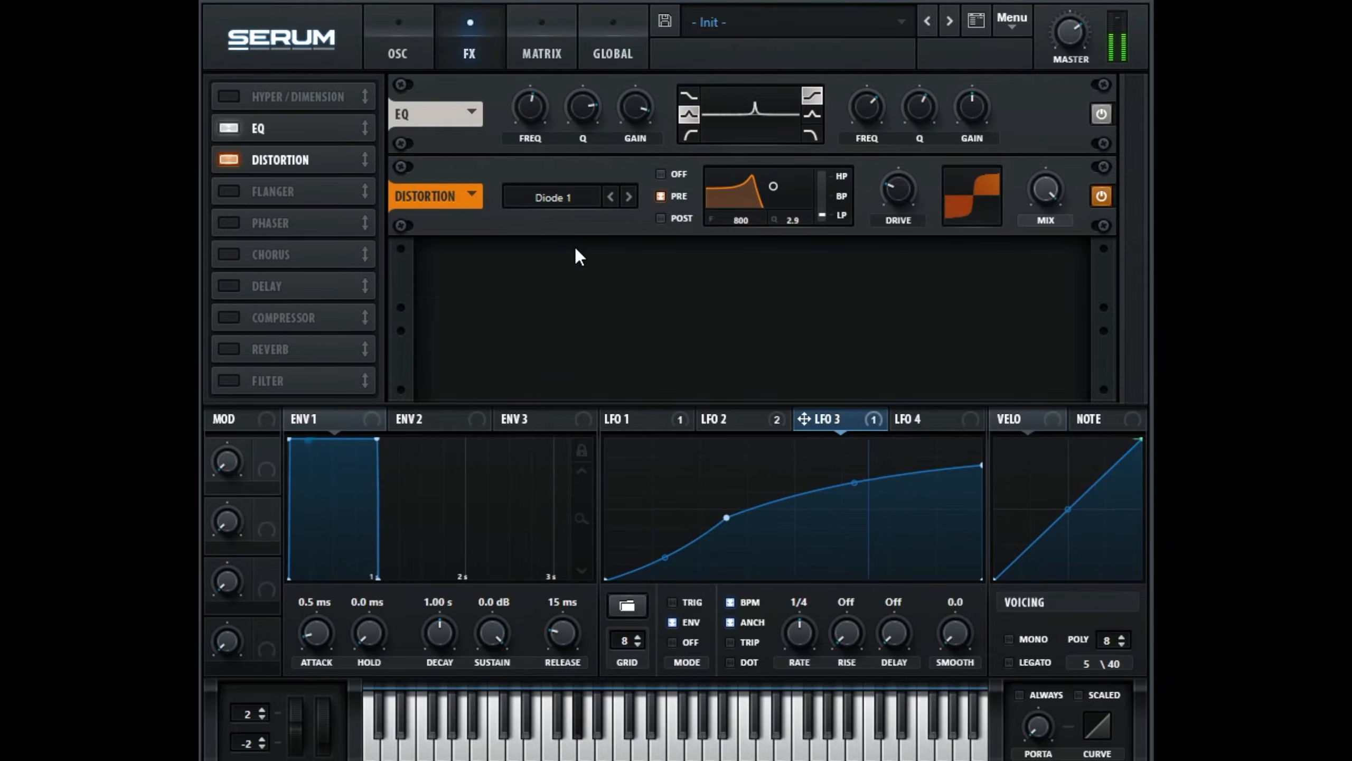
Lower the distortion pre-filter's Q to 1.4, and switch the EQ's high band to a peak shape with a lower frequency.
{"action": "left_click_drag", "start_coordinate": [789, 223], "coordinate": [794, 286]}
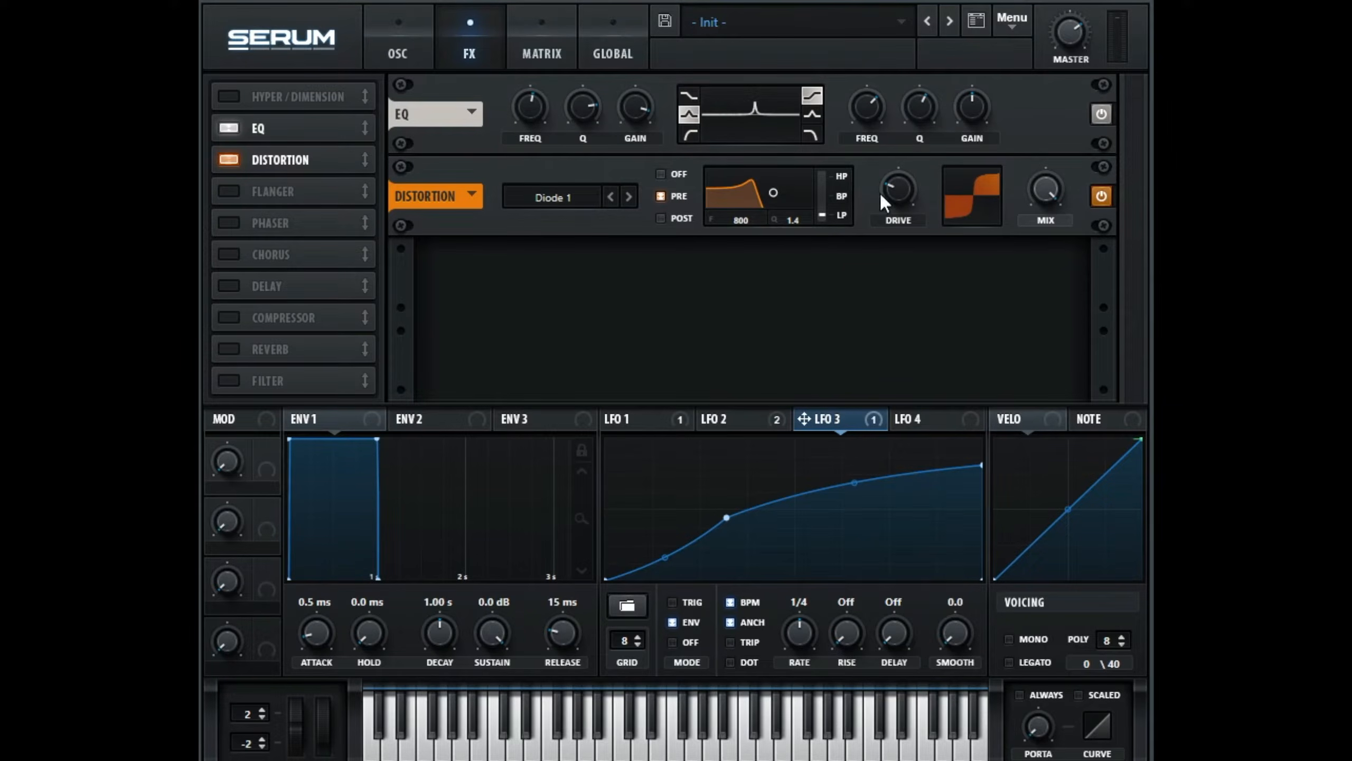
{"action": "left_click_drag", "start_coordinate": [971, 111], "coordinate": [972, 46]}
{"action": "left_click", "coordinate": [813, 114]}
{"action": "left_click_drag", "start_coordinate": [866, 107], "coordinate": [847, 233]}
{"action": "left_click_drag", "start_coordinate": [921, 109], "coordinate": [925, 112]}
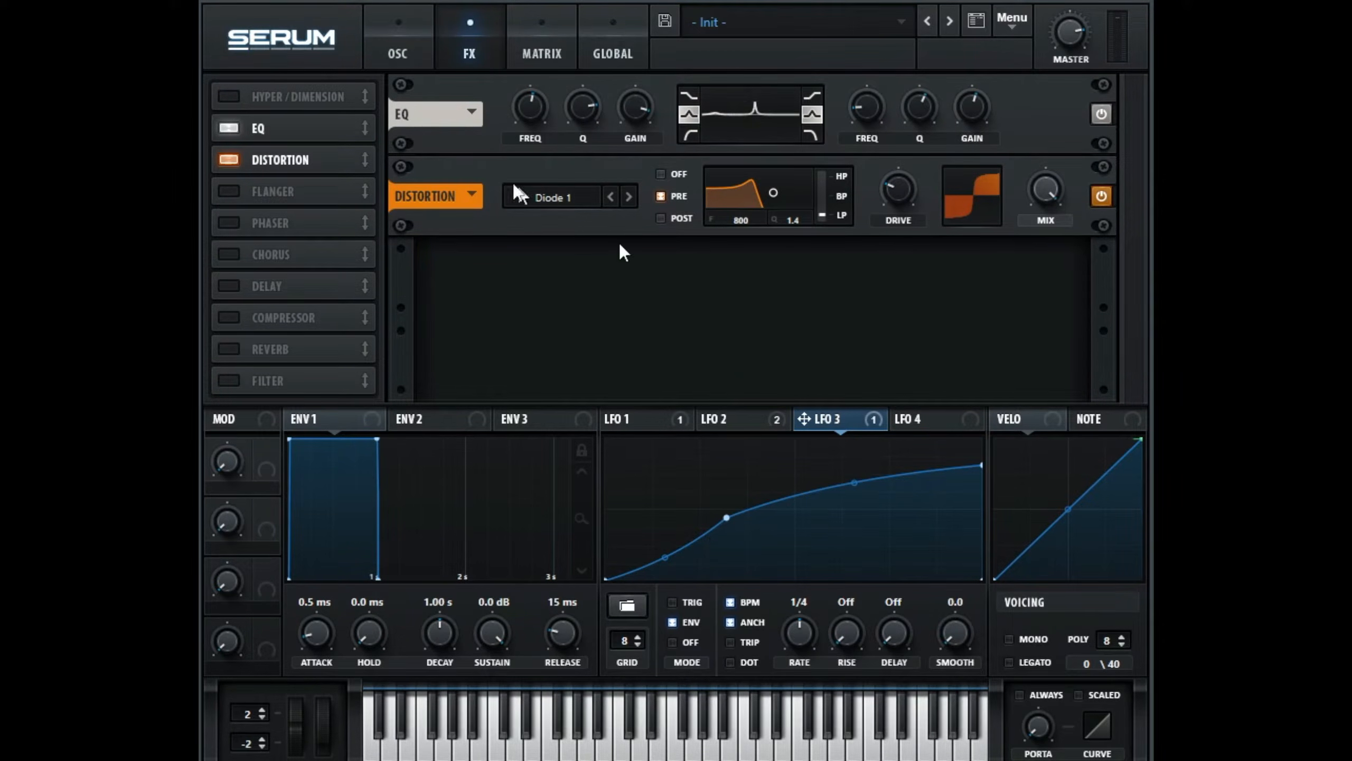
Assign LFO 3 to the EQ's high-band gain and return the base gain to the middle.
{"action": "left_click", "coordinate": [394, 31]}
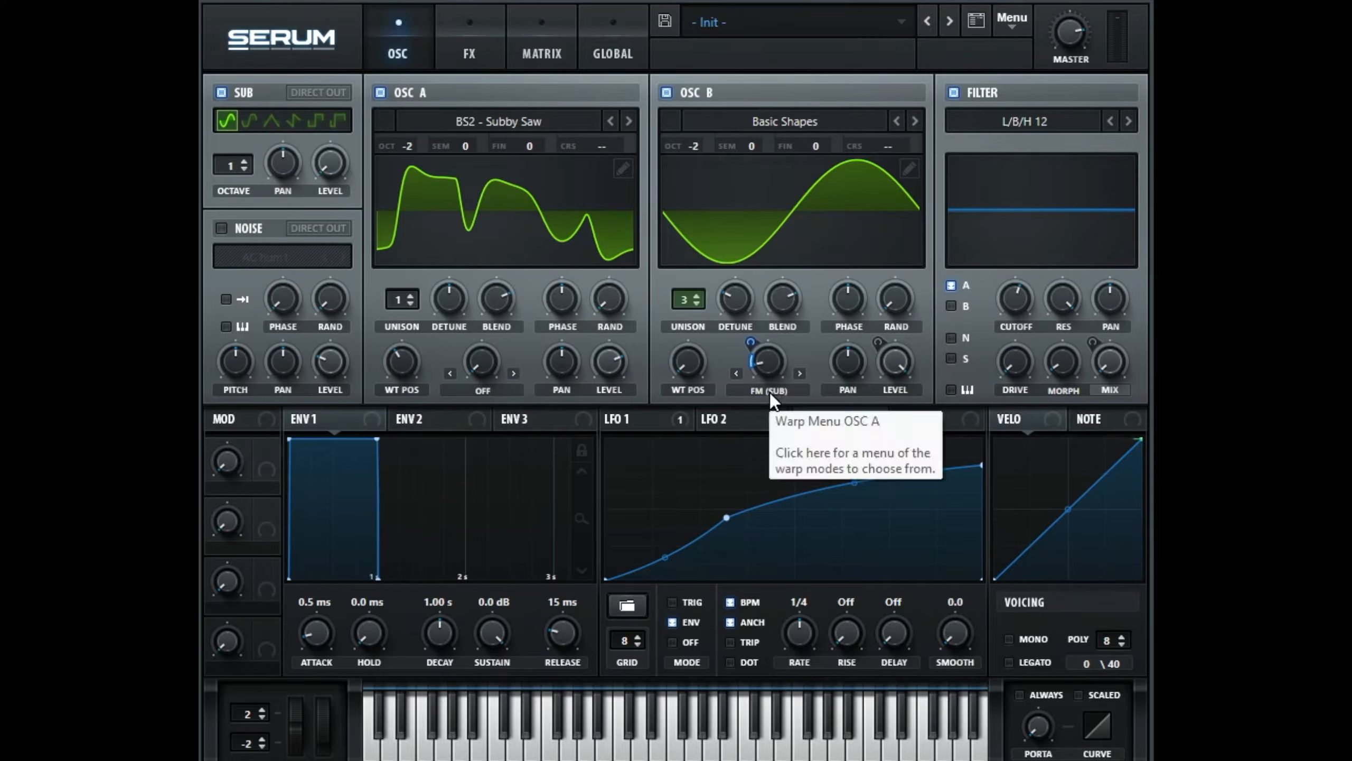
{"action": "left_click", "coordinate": [466, 47]}
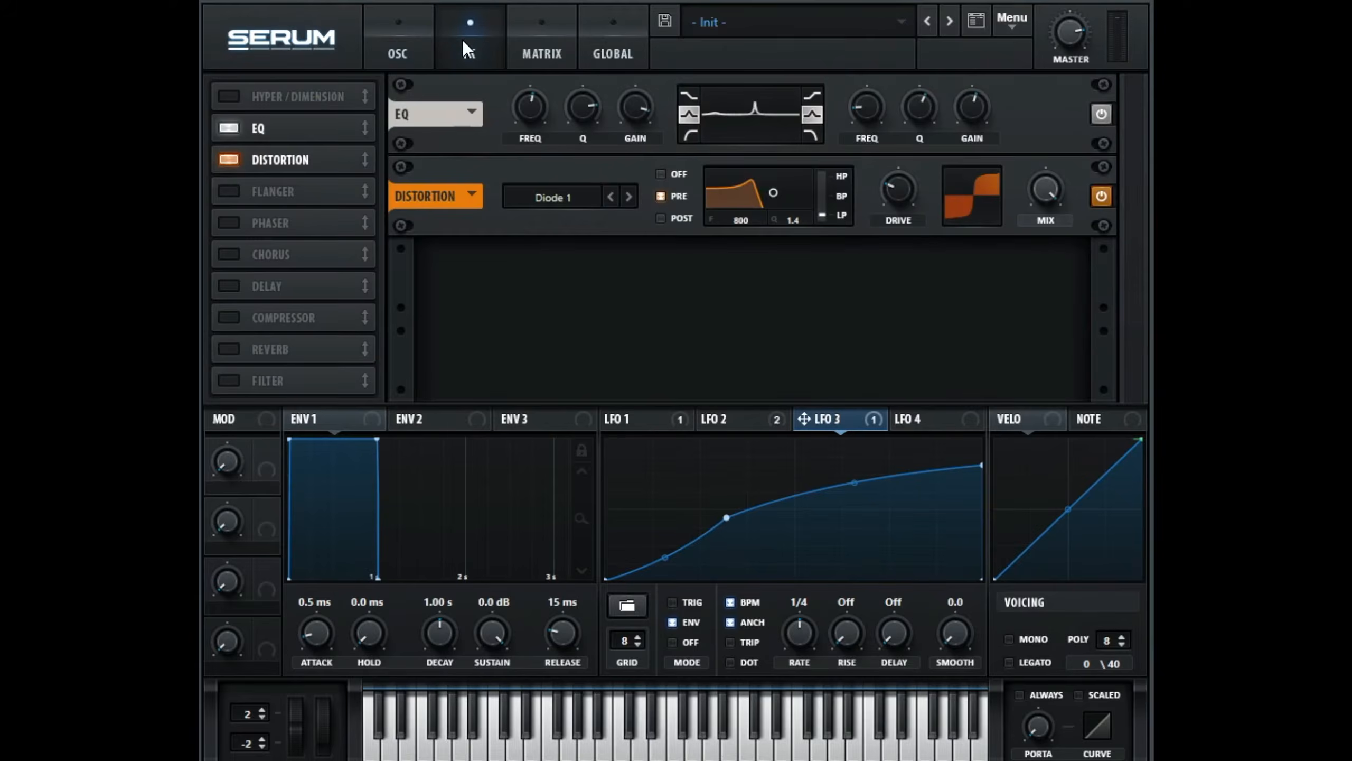
{"action": "left_click_drag", "start_coordinate": [843, 424], "coordinate": [967, 133]}
{"action": "left_click_drag", "start_coordinate": [985, 126], "coordinate": [1002, 31]}
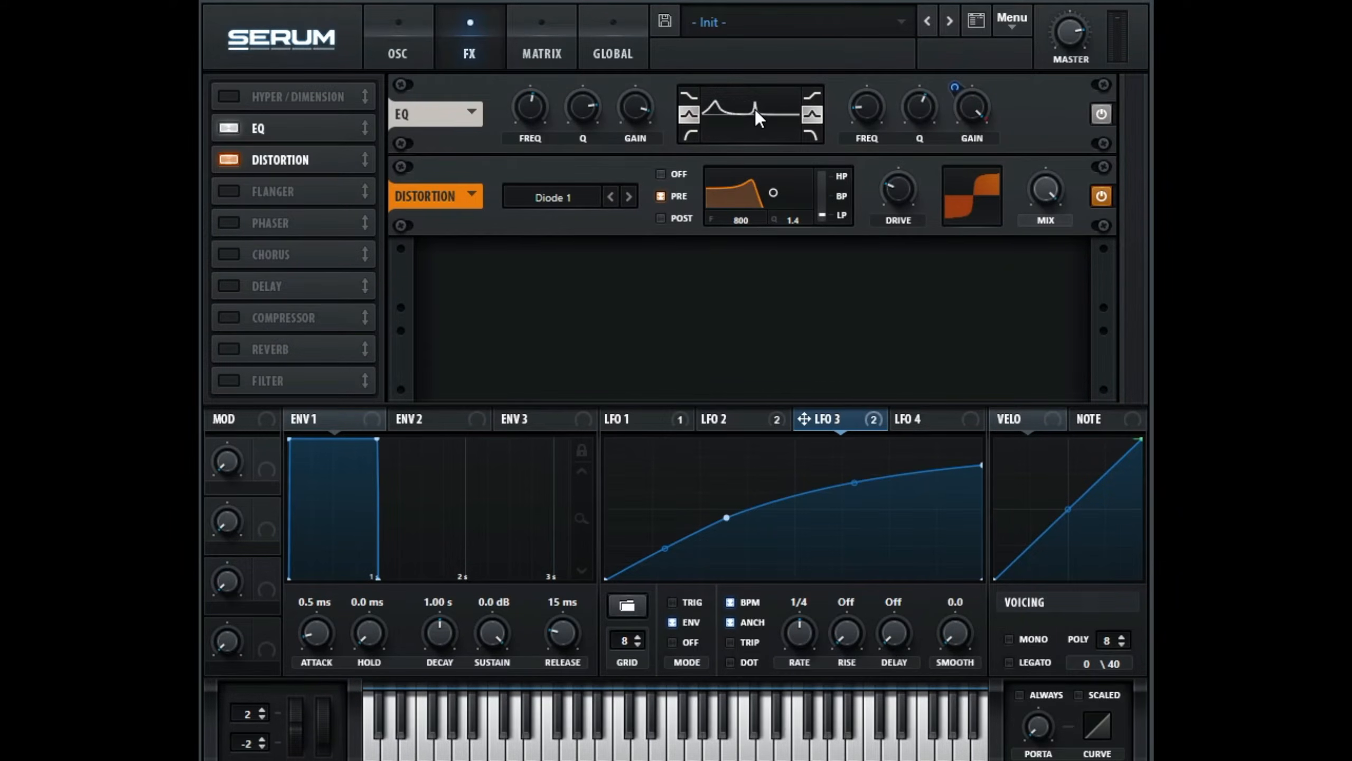
{"action": "left_click_drag", "start_coordinate": [966, 106], "coordinate": [970, 215]}
Modulate the EQ's low-band frequency with LFO 4 at about 21, and shape the LFO as a low, gently falling curve.
{"action": "left_click", "coordinate": [924, 426]}
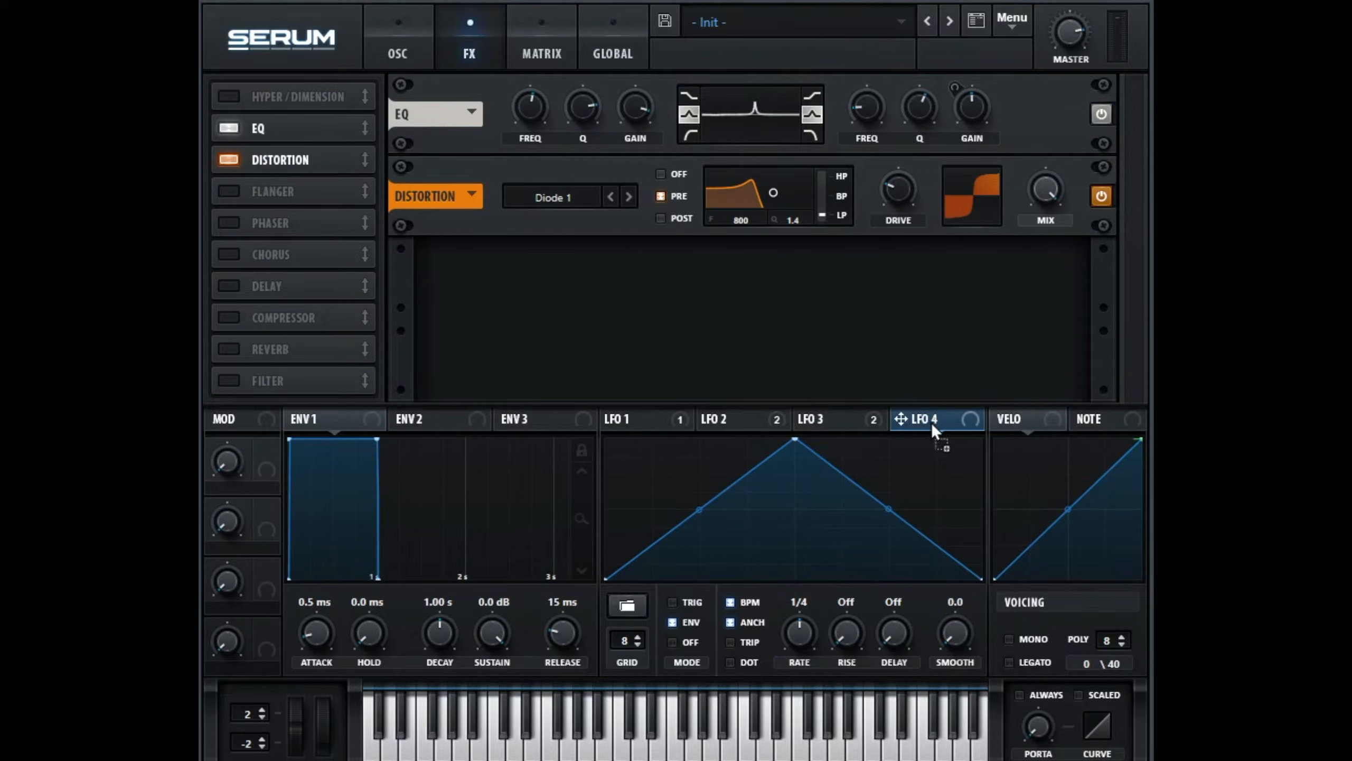
{"action": "left_click_drag", "start_coordinate": [534, 112], "coordinate": [533, 112]}
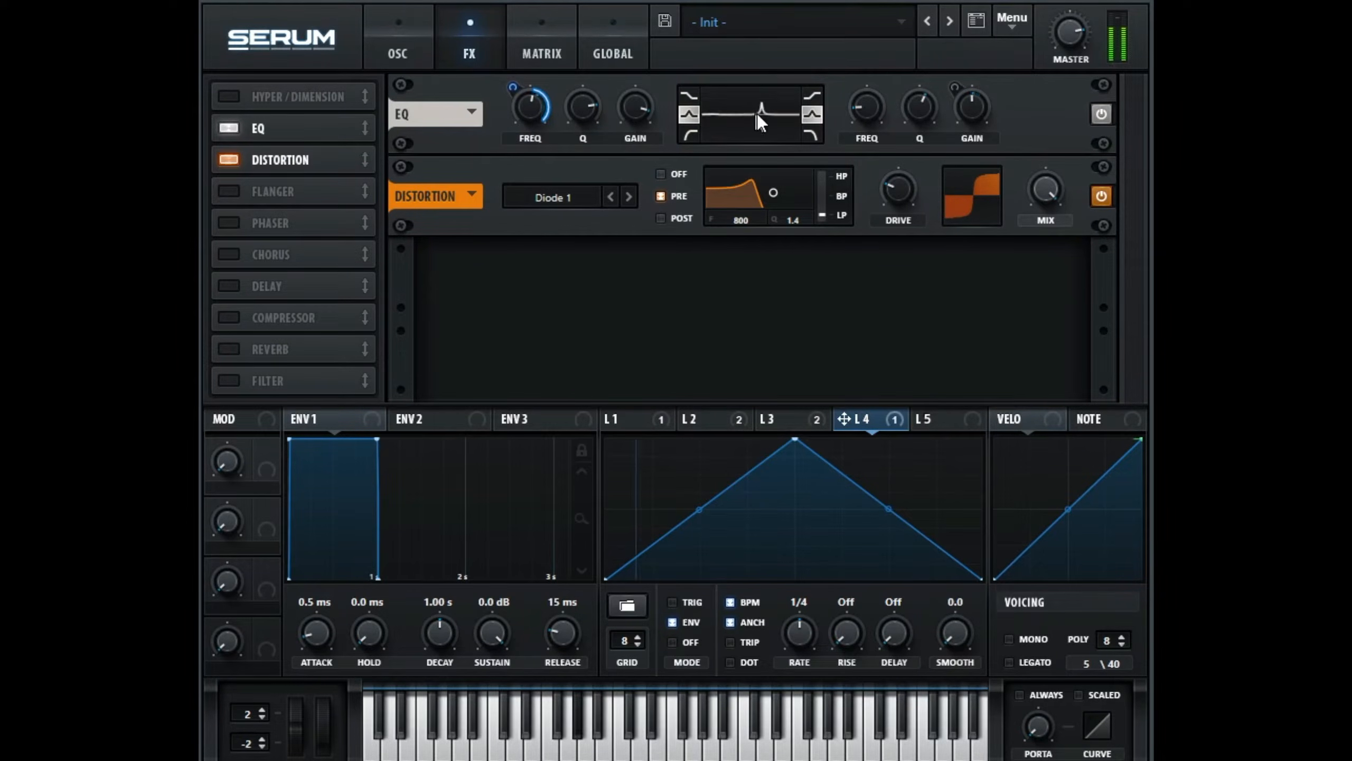
{"action": "left_click_drag", "start_coordinate": [795, 438], "coordinate": [603, 552]}
{"action": "double_click", "coordinate": [696, 556]}
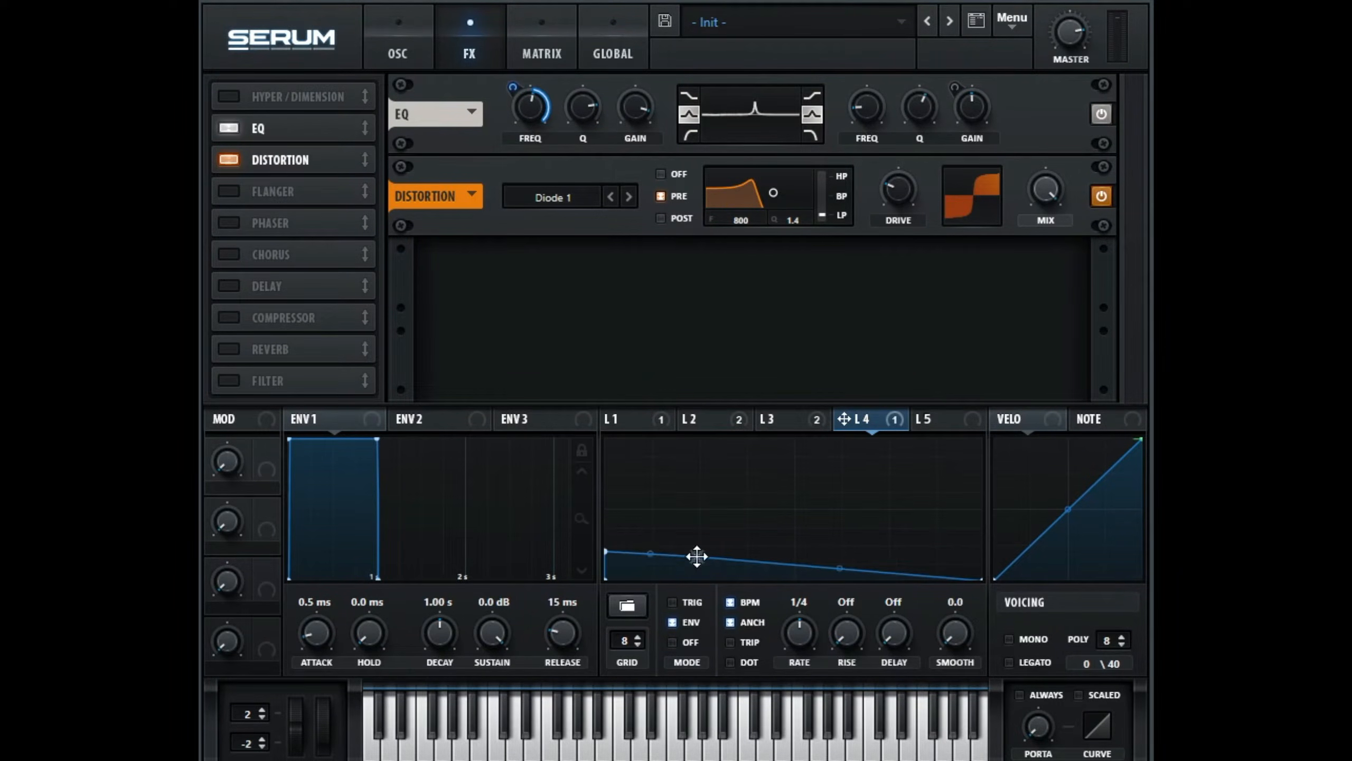
{"action": "left_click_drag", "start_coordinate": [834, 569], "coordinate": [830, 574]}
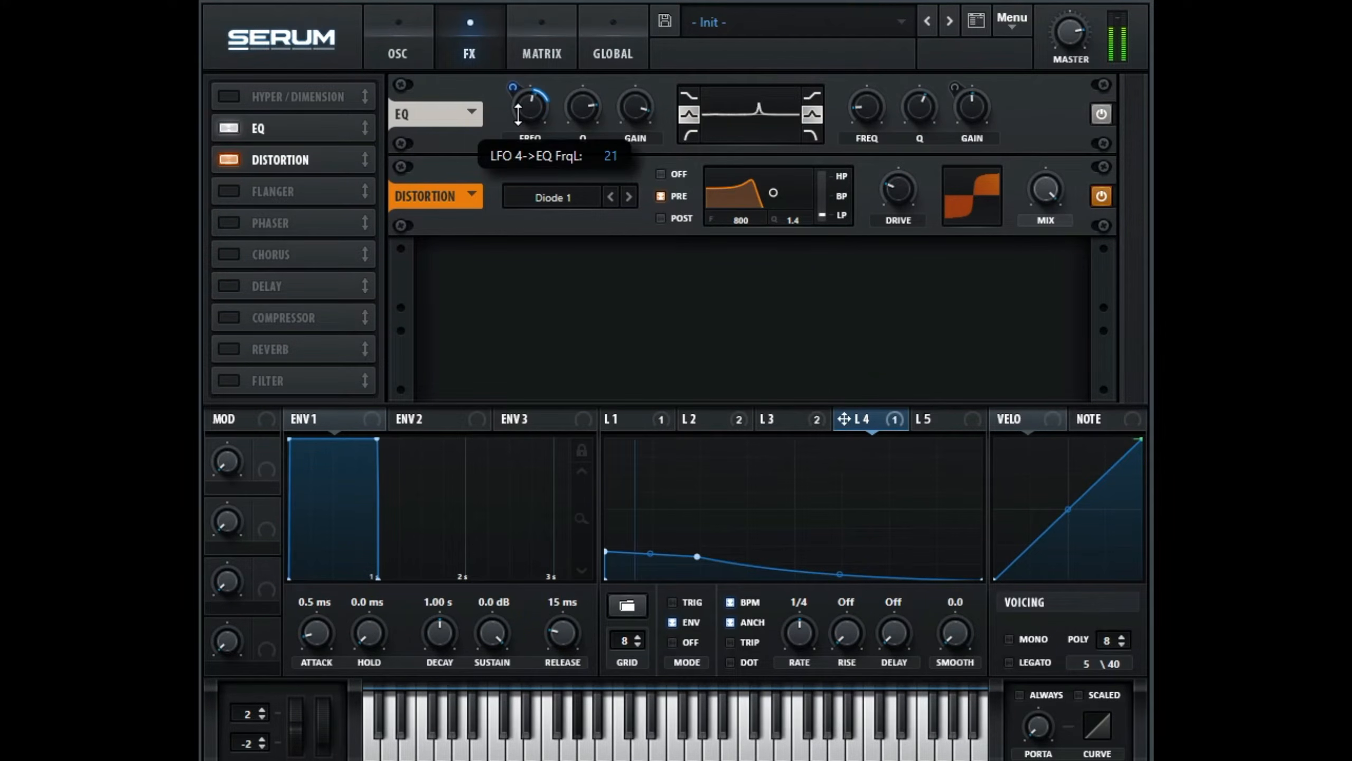
{"action": "left_click_drag", "start_coordinate": [518, 87], "coordinate": [520, 101]}
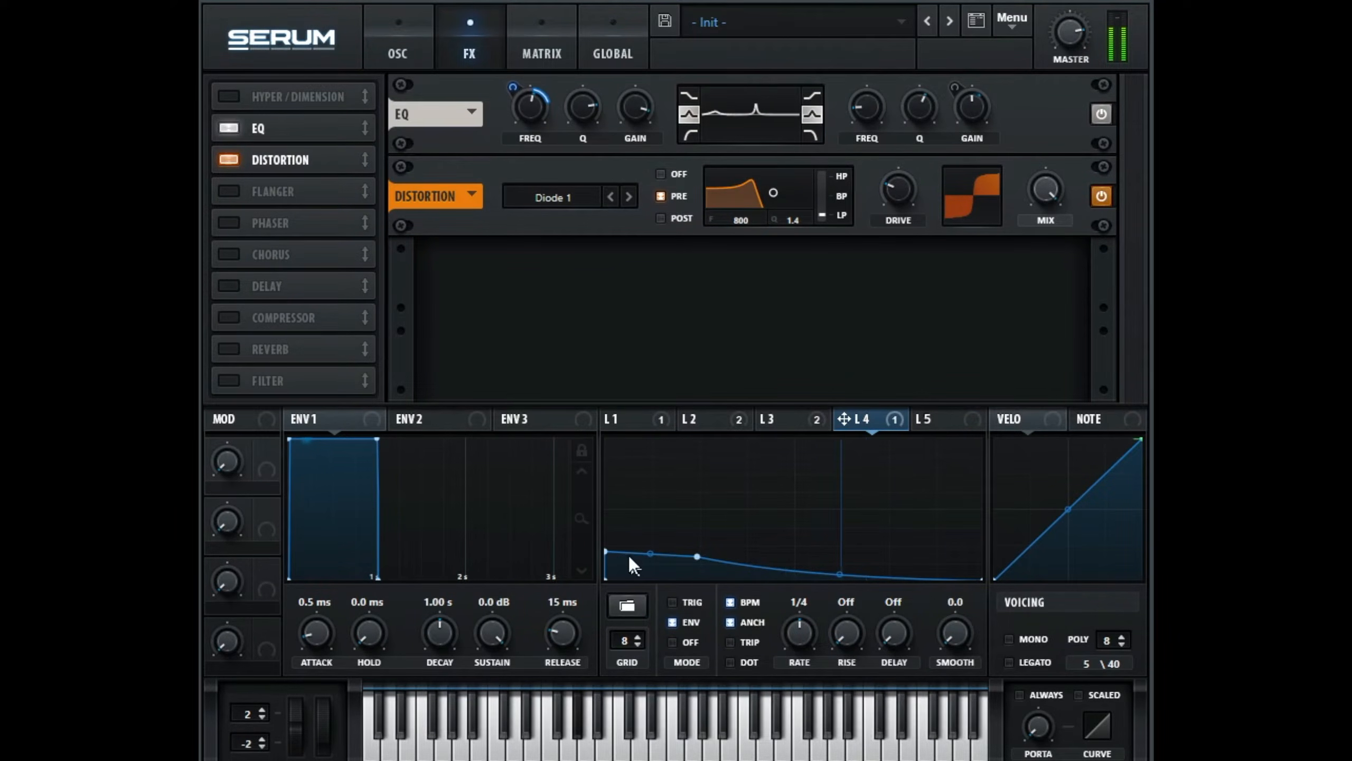
{"action": "mouse_move", "coordinate": [607, 551]}
{"action": "left_mouse_down"}
{"action": "mouse_move", "coordinate": [596, 504]}
{"action": "mouse_move", "coordinate": [585, 565]}
{"action": "mouse_move", "coordinate": [582, 543]}
{"action": "mouse_move", "coordinate": [653, 569]}
{"action": "mouse_move", "coordinate": [605, 549]}
{"action": "left_mouse_up"}
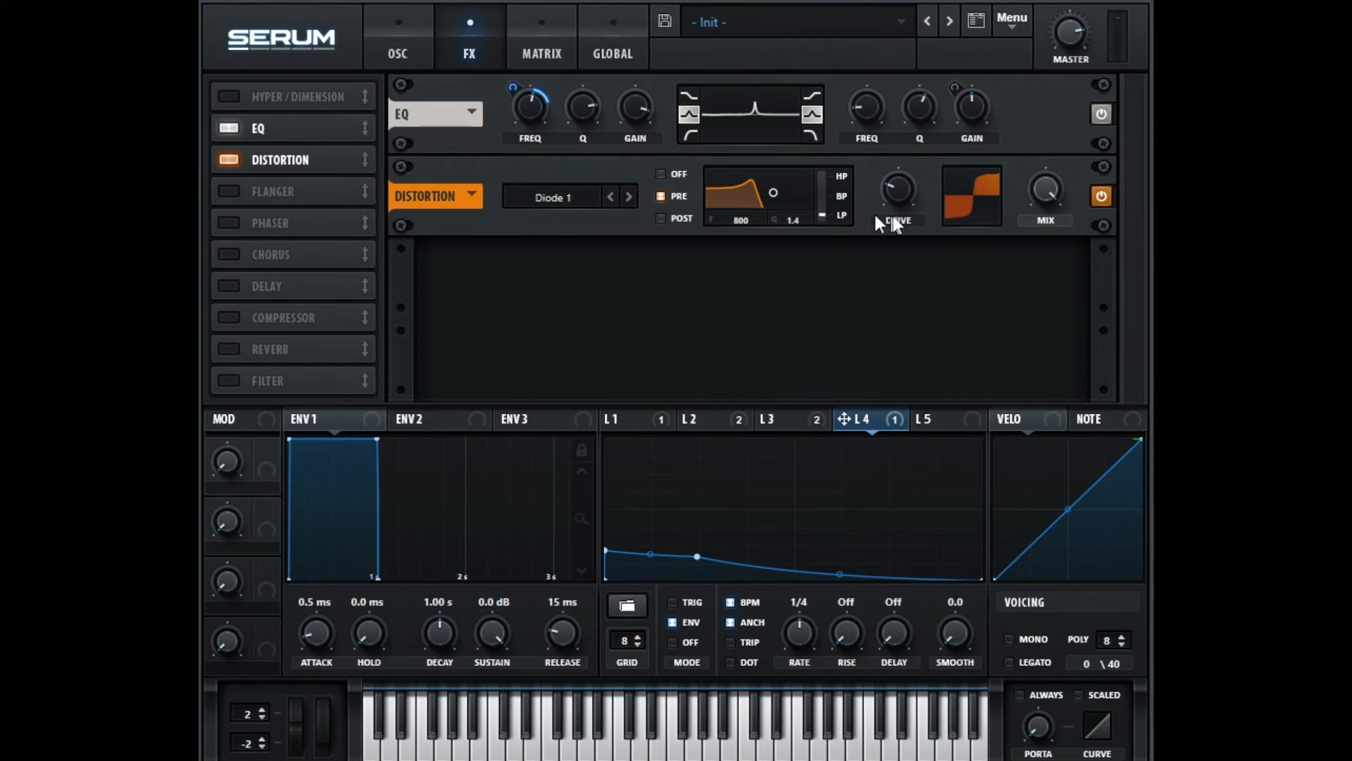
Raise the distortion drive to 100%, and fine-tune LFO 4's middle point and the EQ's low-band Q.
{"action": "double_click", "coordinate": [905, 197]}
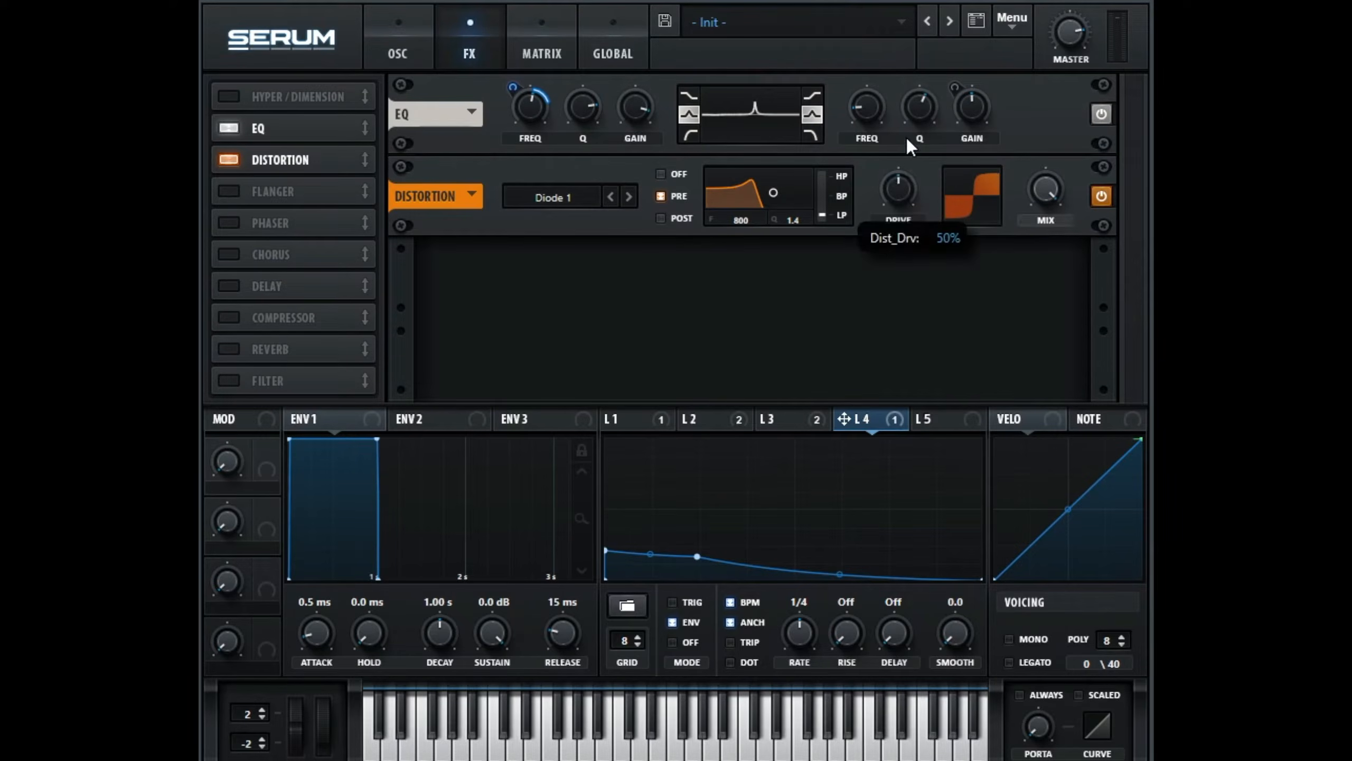
{"action": "left_click_drag", "start_coordinate": [908, 183], "coordinate": [928, 49]}
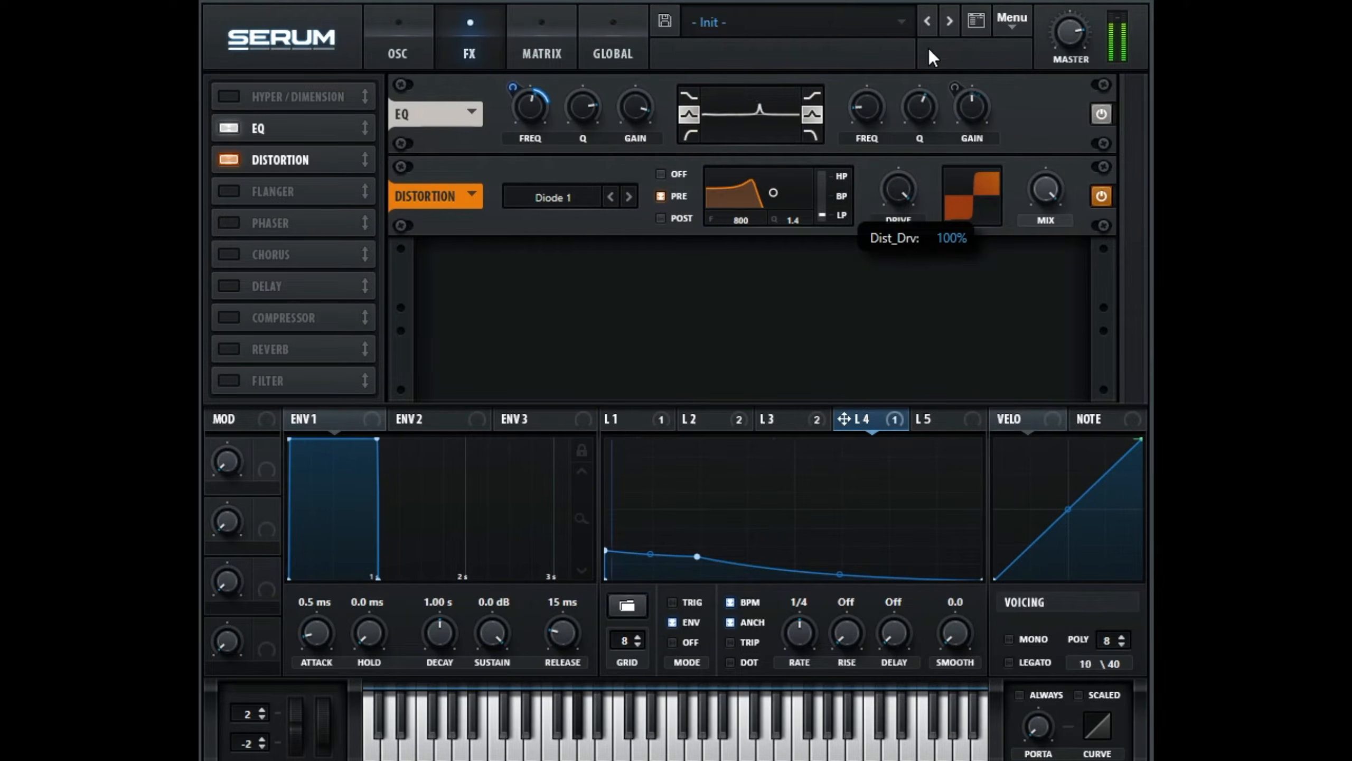
{"action": "left_click_drag", "start_coordinate": [698, 557], "coordinate": [697, 559]}
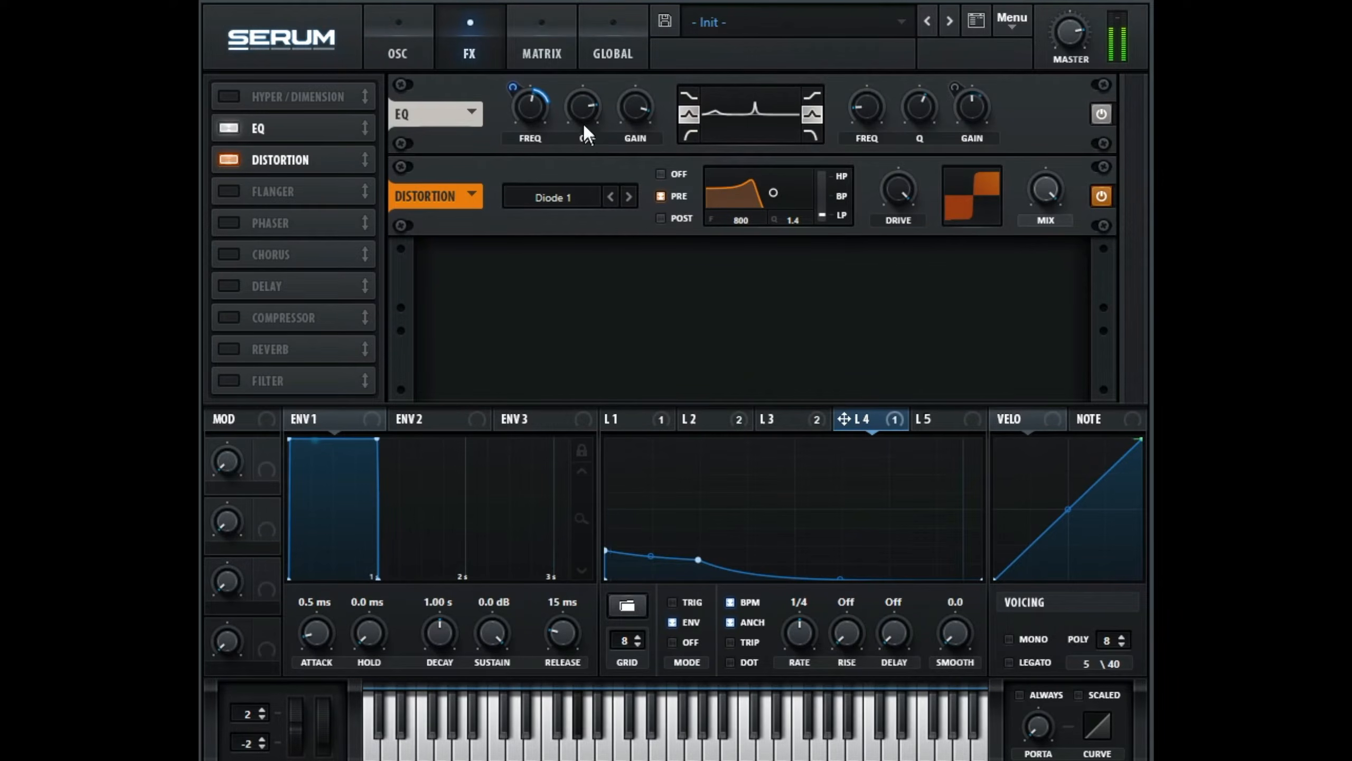
{"action": "mouse_move", "coordinate": [582, 101]}
{"action": "left_mouse_down"}
{"action": "mouse_move", "coordinate": [585, 168]}
{"action": "mouse_move", "coordinate": [594, 99]}
{"action": "left_mouse_up"}
Reshape LFO 3 to rise faster by moving its middle point earlier and raising its end point.
{"action": "left_click", "coordinate": [397, 53]}
{"action": "left_click", "coordinate": [790, 420]}
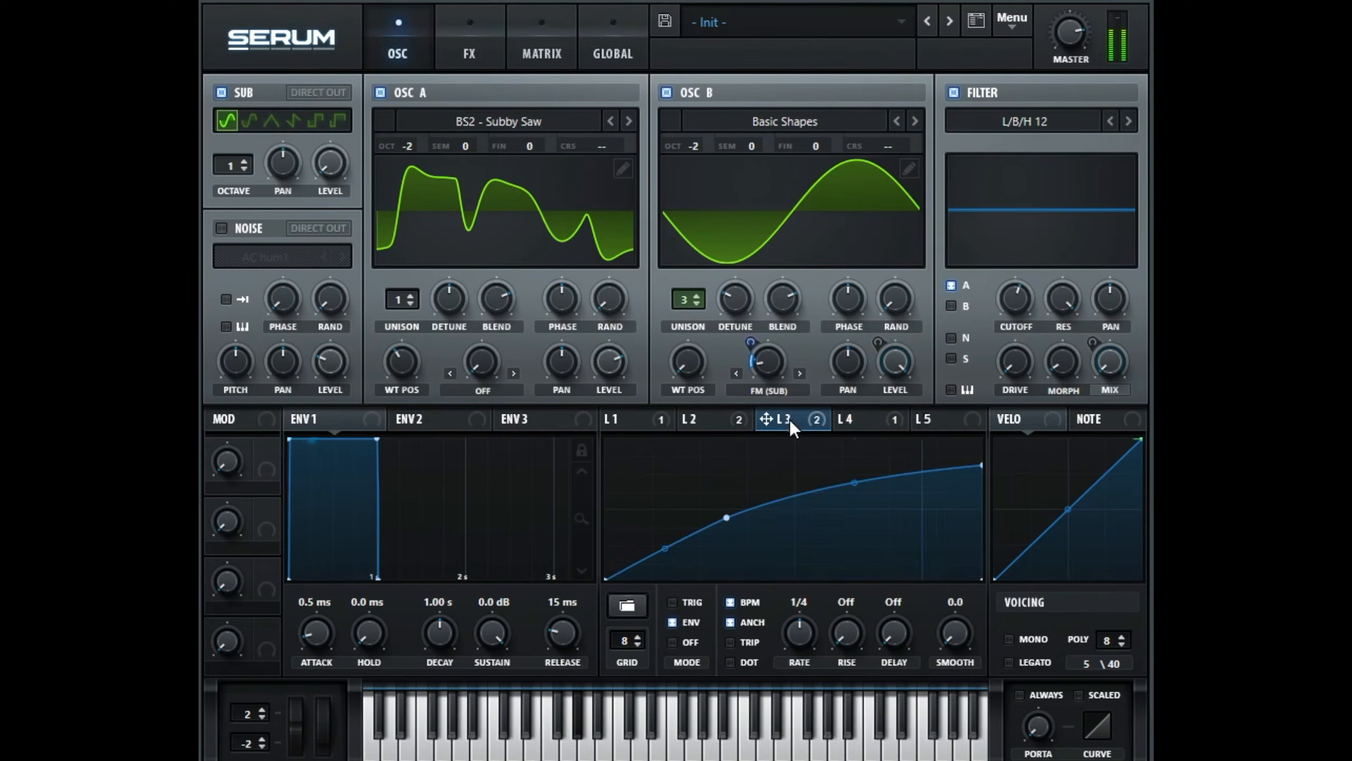
{"action": "left_click_drag", "start_coordinate": [728, 518], "coordinate": [704, 513]}
{"action": "left_click_drag", "start_coordinate": [981, 466], "coordinate": [983, 450]}
{"action": "left_click_drag", "start_coordinate": [842, 471], "coordinate": [840, 468]}
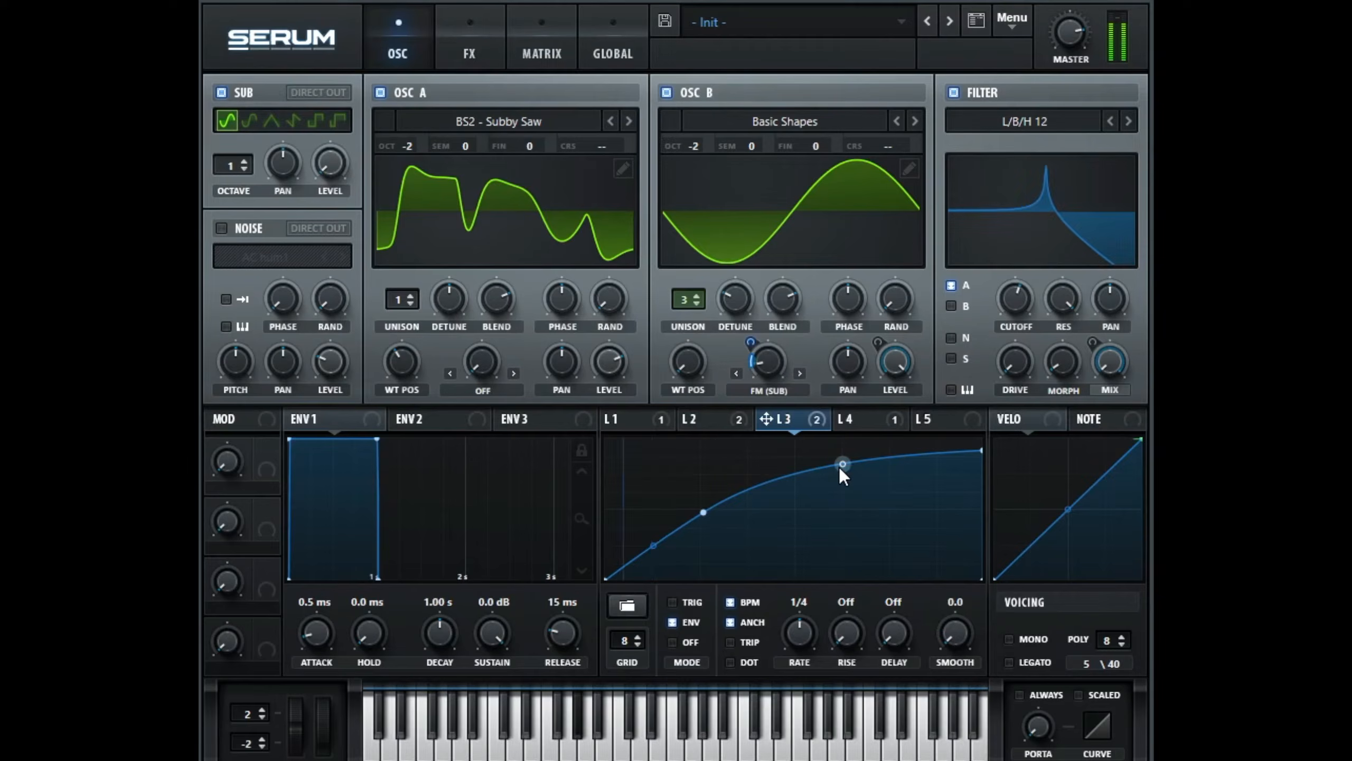
Enable the phaser and place it between the EQ and the distortion in the effects chain.
{"action": "left_click", "coordinate": [480, 55]}
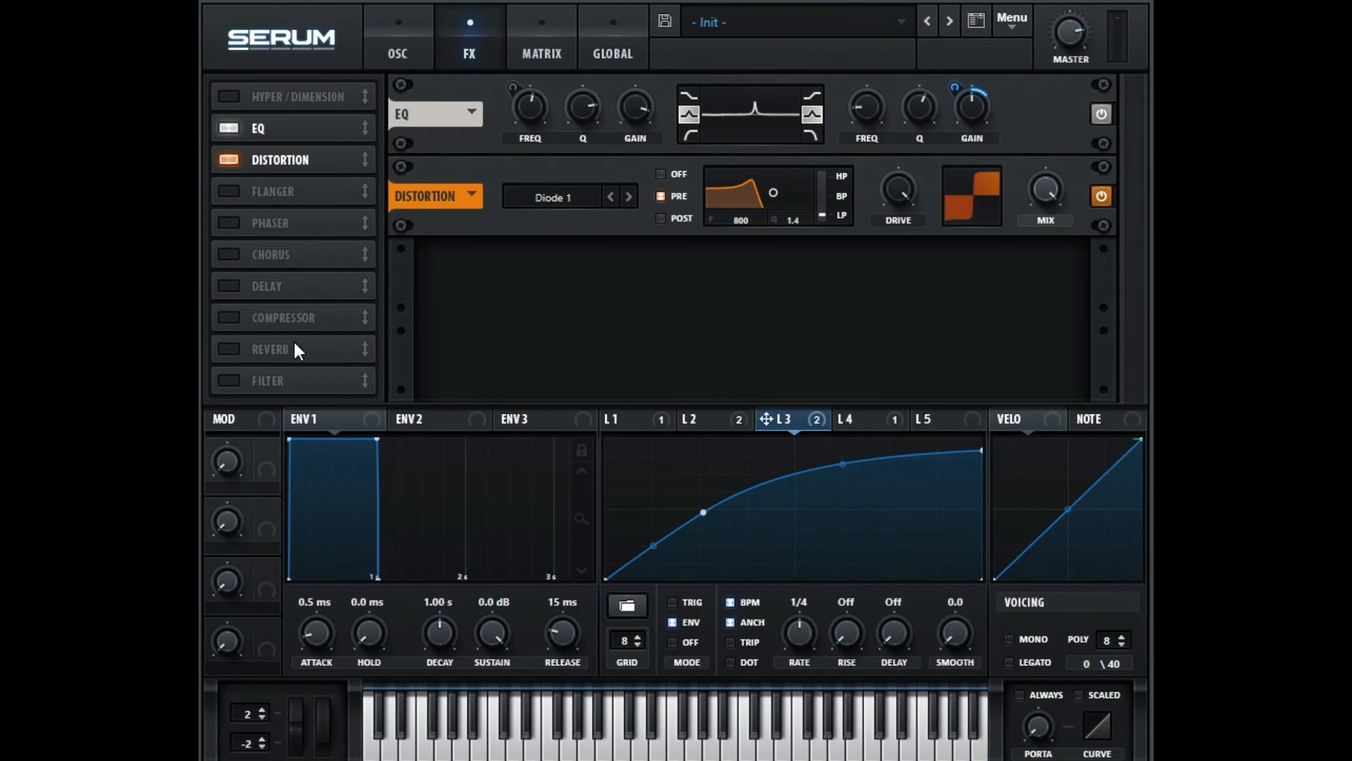
{"action": "left_click", "coordinate": [229, 223]}
{"action": "left_click_drag", "start_coordinate": [285, 225], "coordinate": [283, 155]}
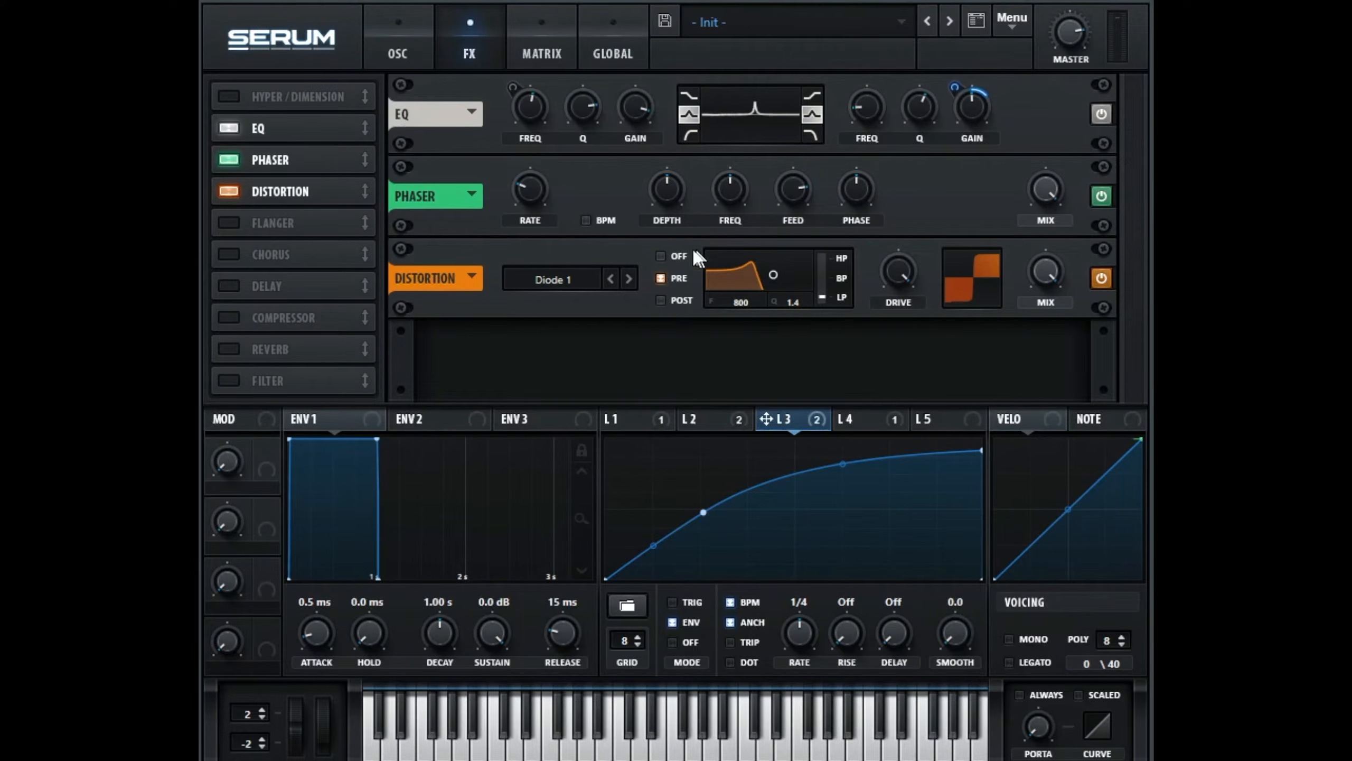
Set the phaser's rate and depth to minimum and fine-tune its frequency.
{"action": "left_click_drag", "start_coordinate": [541, 197], "coordinate": [541, 285]}
{"action": "left_click_drag", "start_coordinate": [667, 201], "coordinate": [685, 403]}
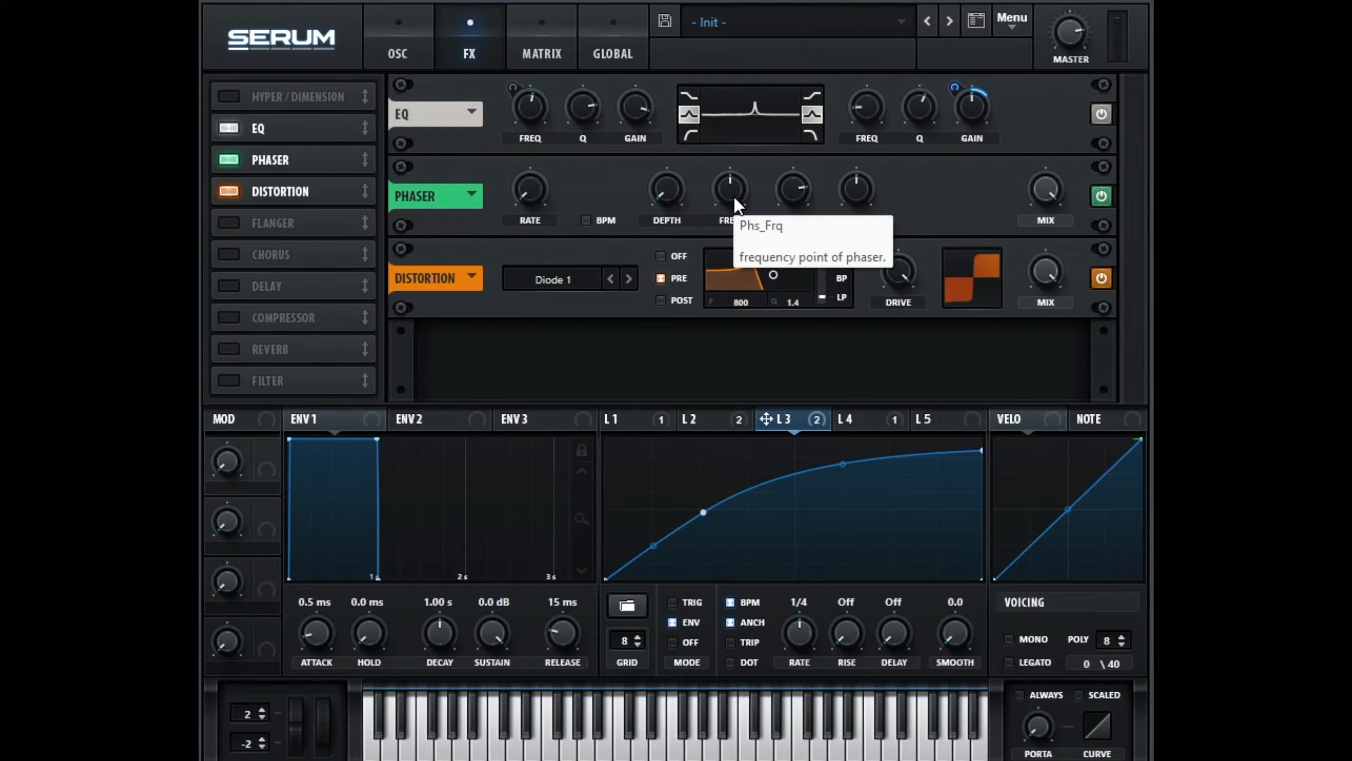
{"action": "left_click_drag", "start_coordinate": [748, 190], "coordinate": [740, 168]}
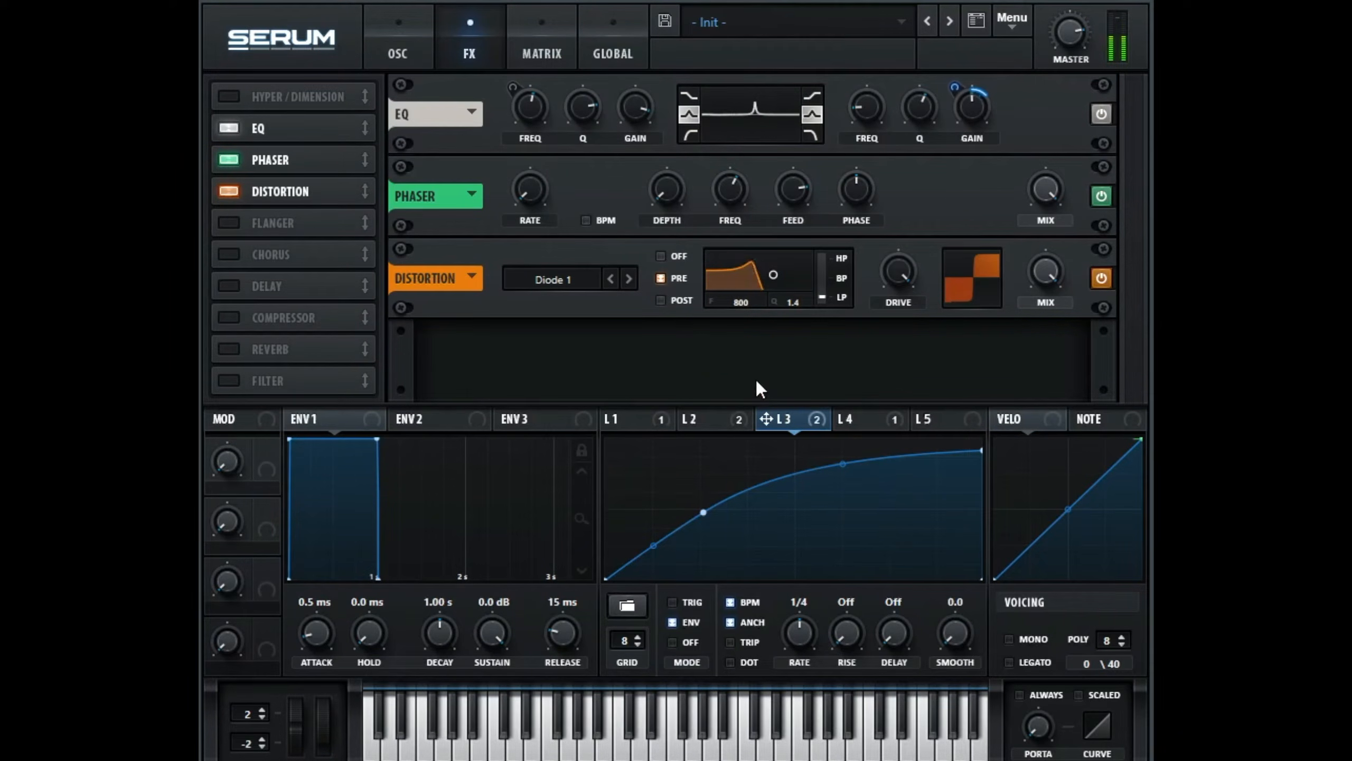
{"action": "left_click", "coordinate": [734, 197]}
{"action": "mouse_move", "coordinate": [733, 192]}
{"action": "left_mouse_down"}
{"action": "mouse_move", "coordinate": [723, 356]}
{"action": "mouse_move", "coordinate": [739, 178]}
{"action": "left_mouse_up"}
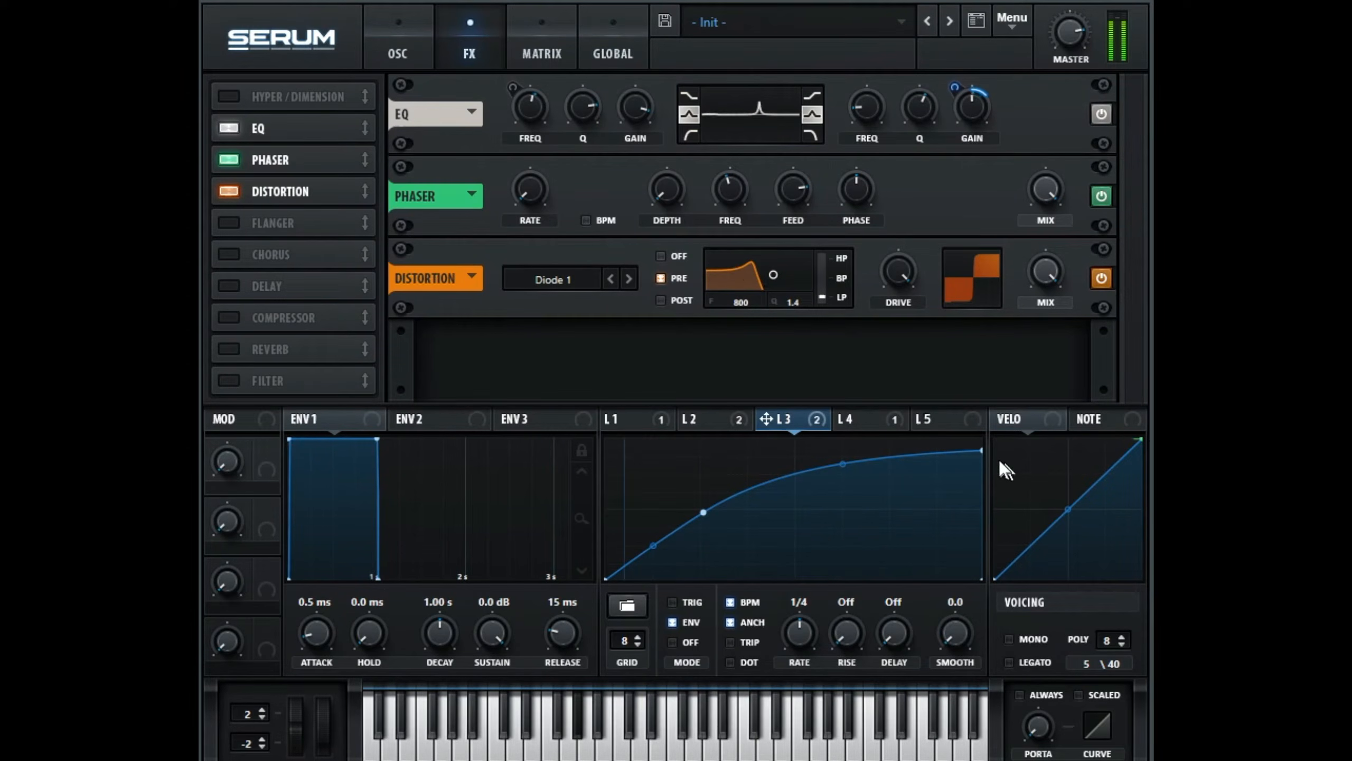
Lower the end point of LFO 3's curve slightly.
{"action": "mouse_move", "coordinate": [985, 451]}
{"action": "left_mouse_down"}
{"action": "mouse_move", "coordinate": [988, 468]}
{"action": "mouse_move", "coordinate": [996, 459]}
{"action": "left_mouse_up"}
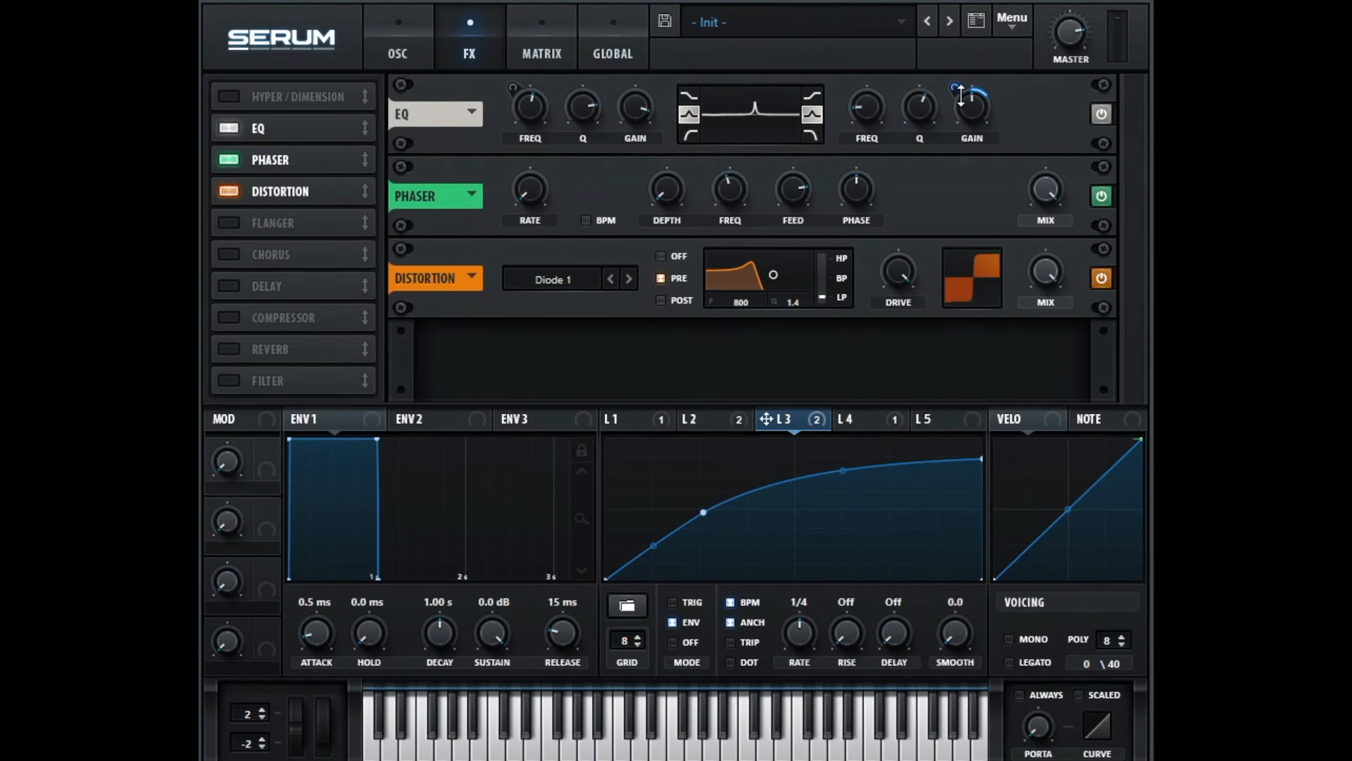
{"action": "left_click_drag", "start_coordinate": [739, 147], "coordinate": [739, 192]}
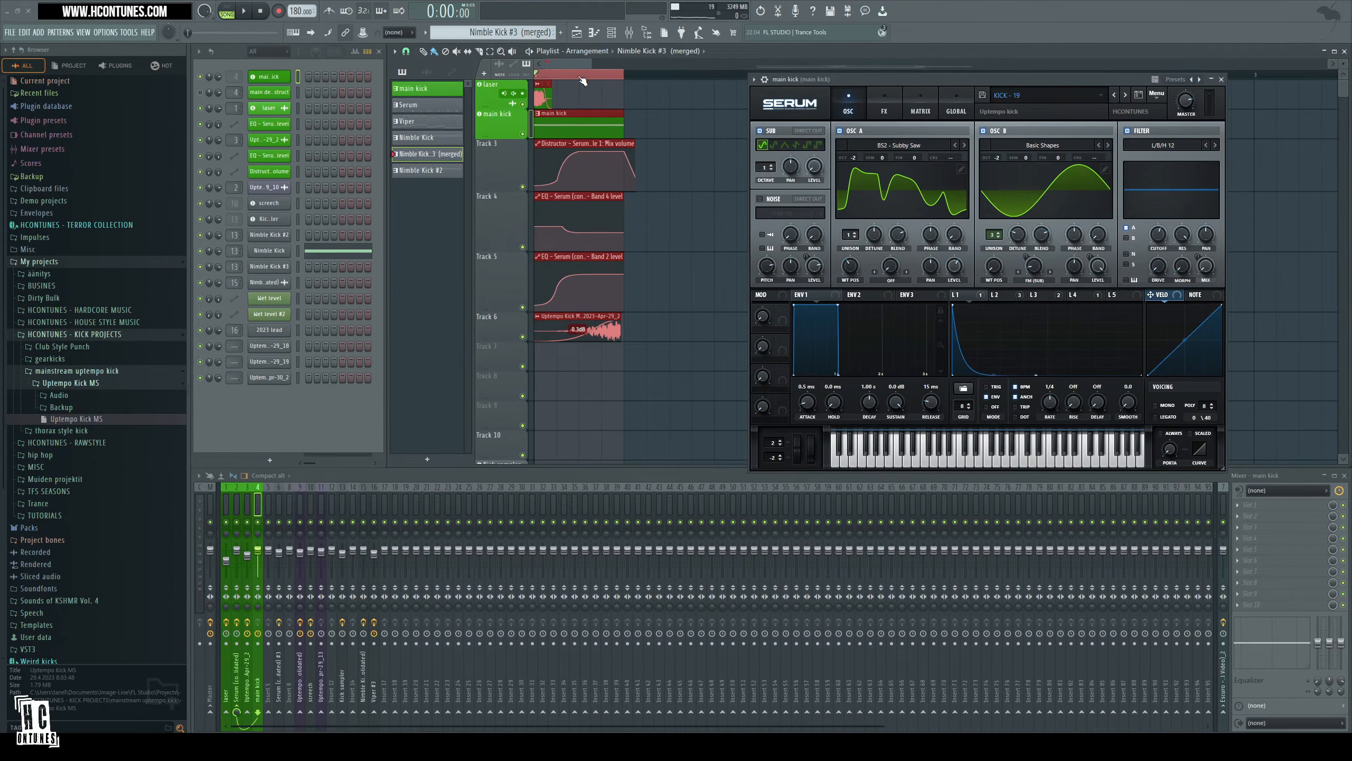
Switch to the FL Studio project, deselect the playlist clips and play the kick arrangement.
{"action": "scroll", "coordinate": [583, 80], "scroll_direction": "up", "scroll_amount": 1}
{"action": "left_click", "coordinate": [650, 104], "text": "ctrl"}
{"action": "scroll", "coordinate": [711, 88], "scroll_direction": "up", "scroll_amount": 1}
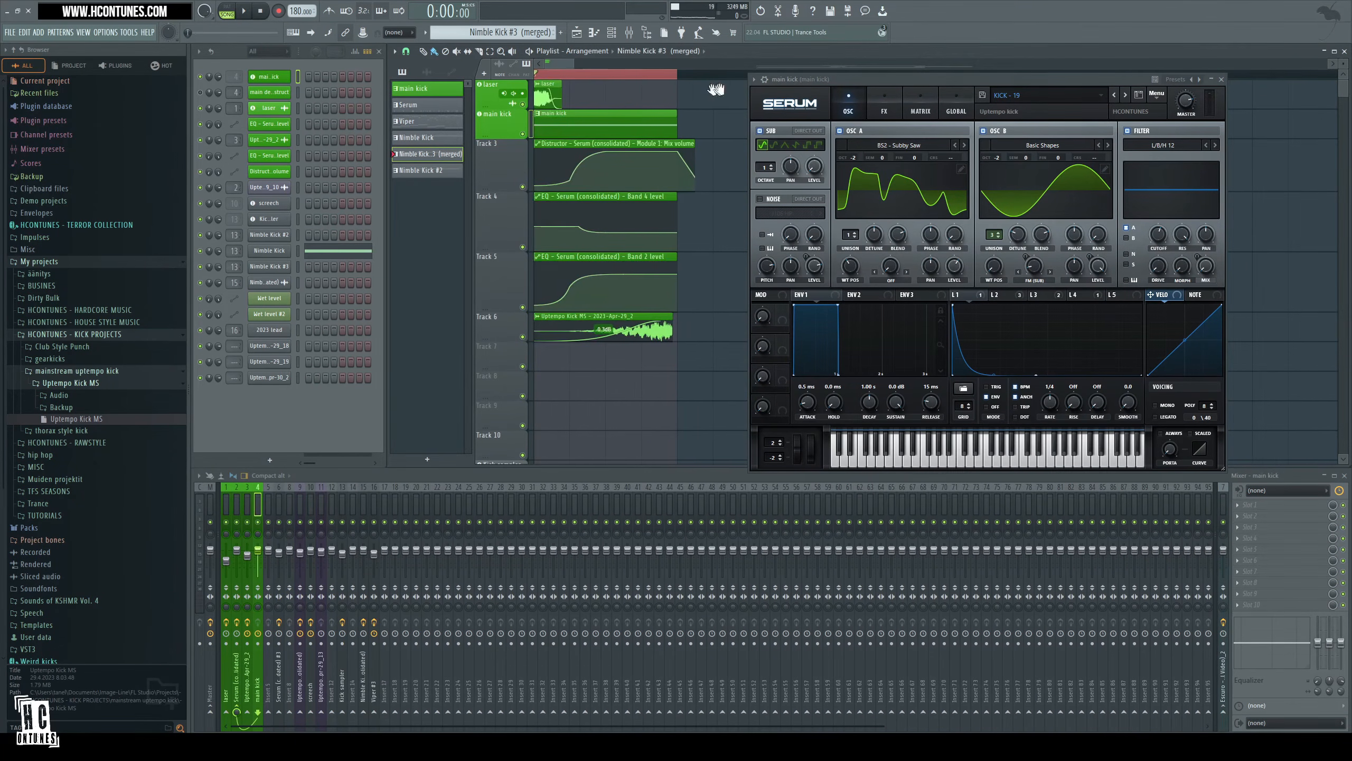
{"action": "left_click_drag", "start_coordinate": [844, 75], "coordinate": [873, 71]}
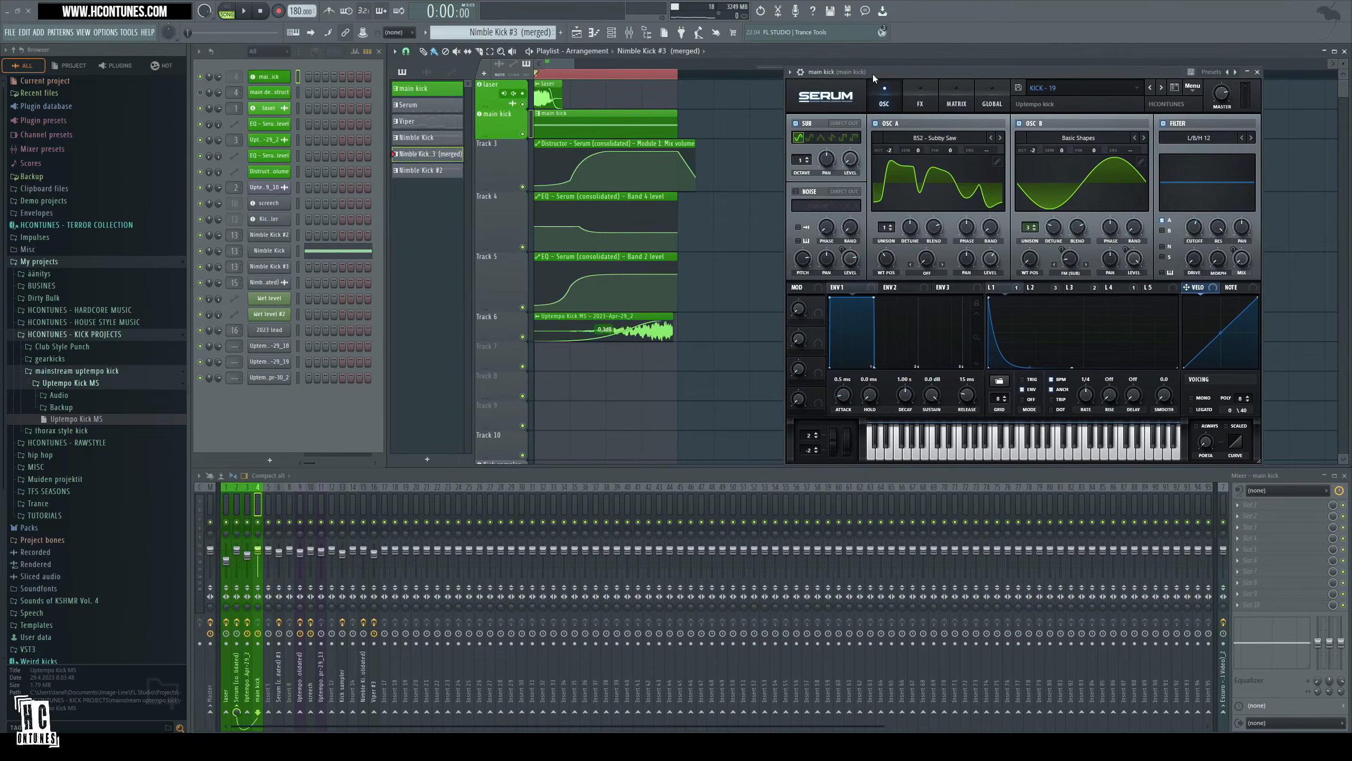
{"action": "key", "text": "space"}
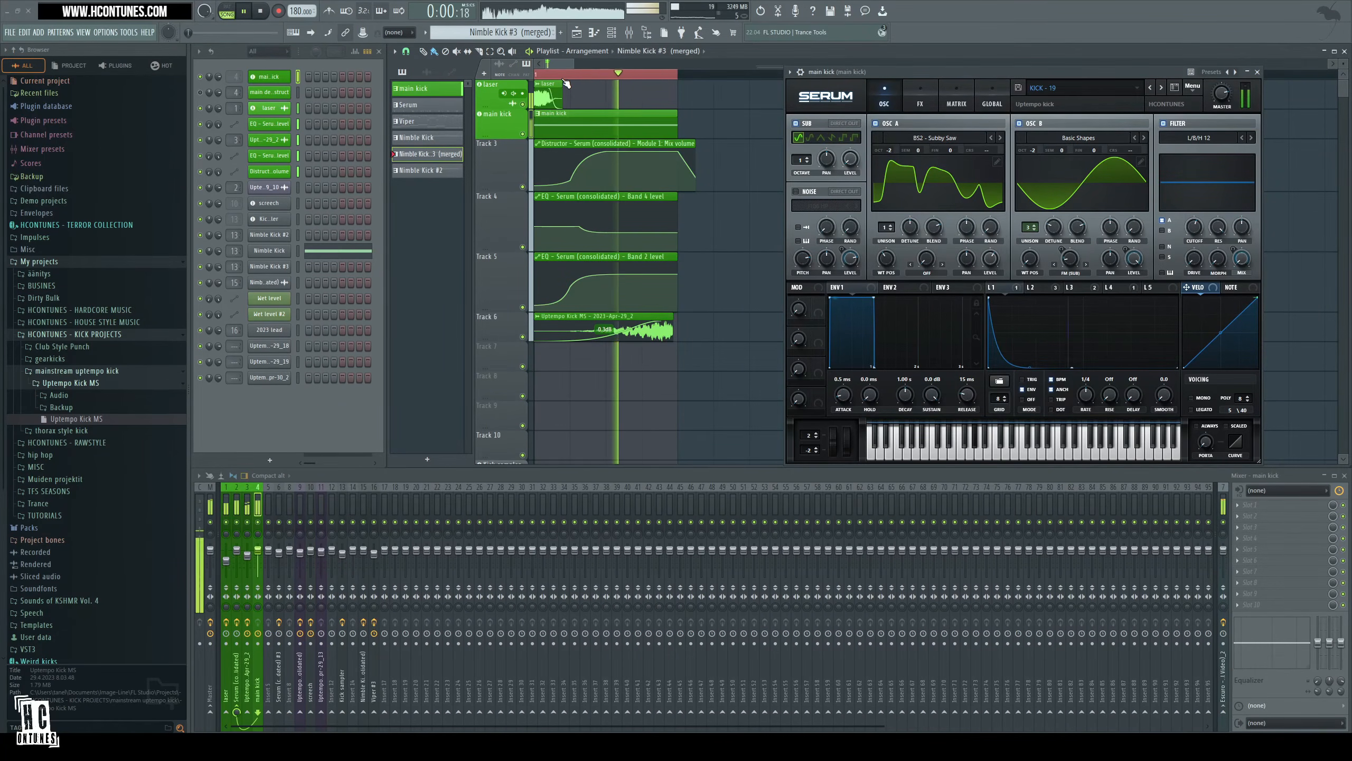
{"action": "key", "text": "space"}
Review the effects chain of Serum's KICK - 19 preset and select the Serum (consolidated) mixer track.
{"action": "left_click_drag", "start_coordinate": [895, 74], "coordinate": [914, 49]}
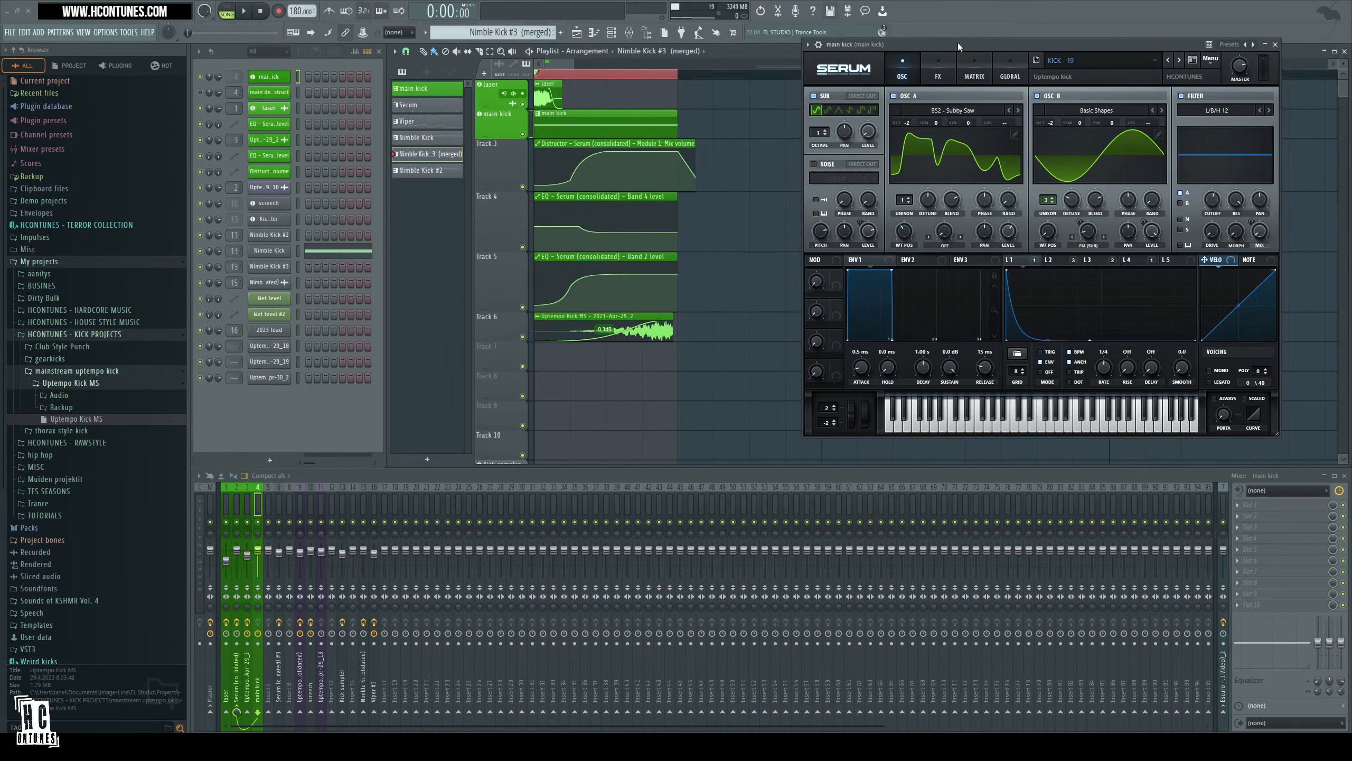
{"action": "left_click_drag", "start_coordinate": [957, 42], "coordinate": [961, 65]}
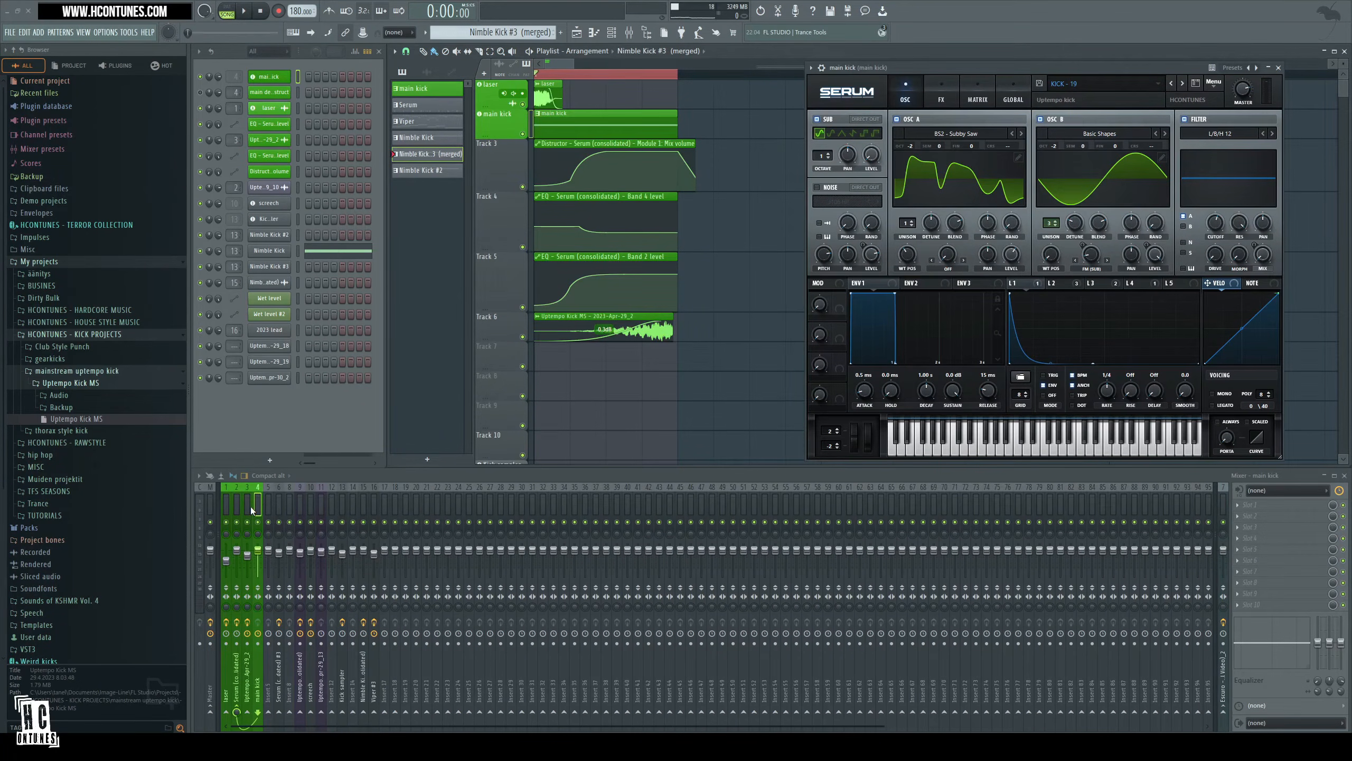
{"action": "left_click", "coordinate": [941, 96]}
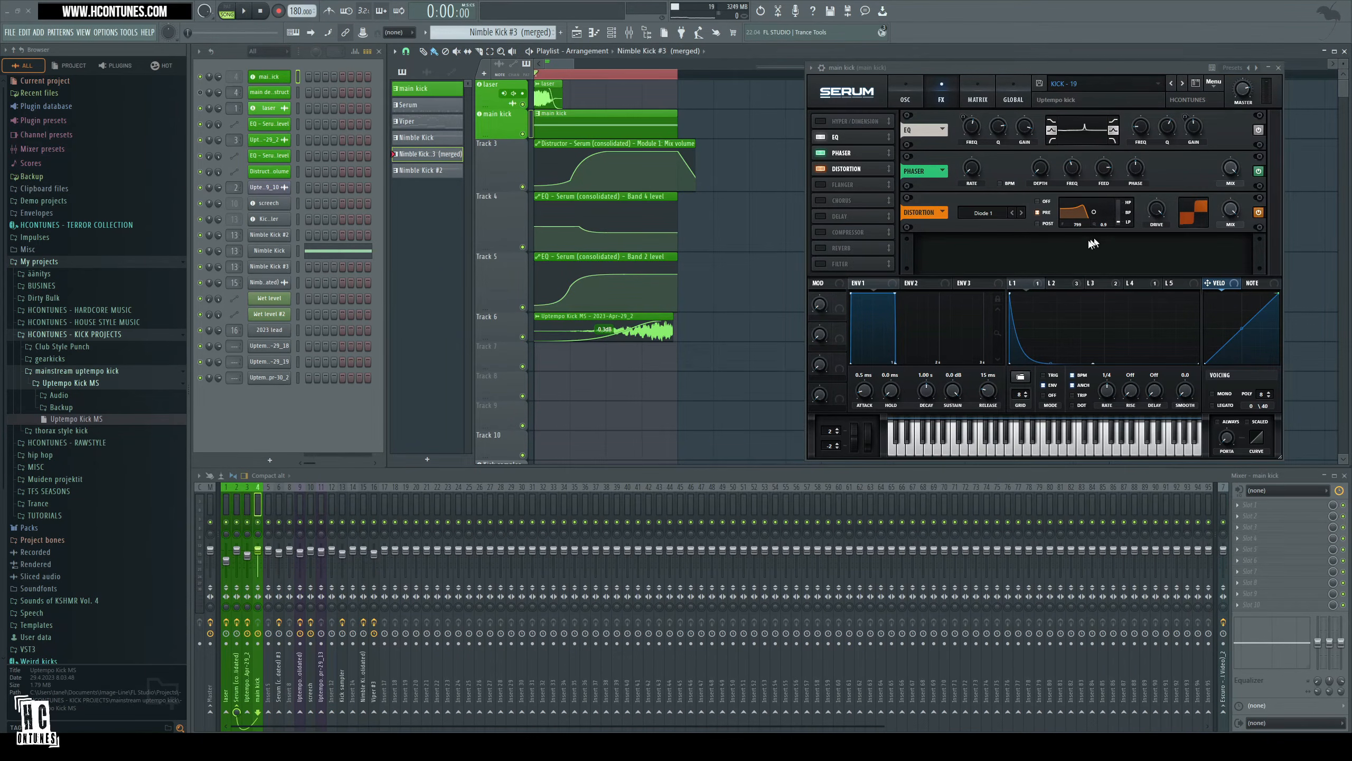
{"action": "left_click", "coordinate": [238, 508]}
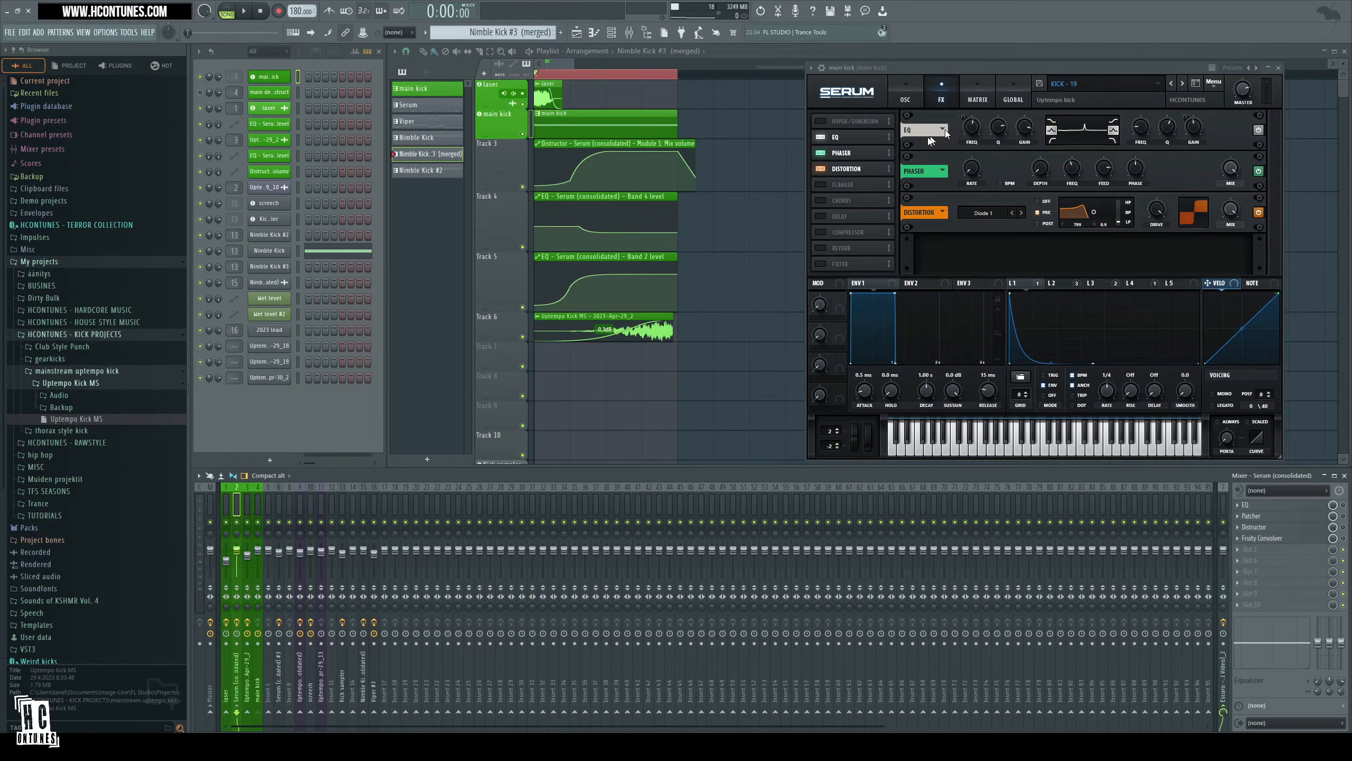
{"action": "left_click", "coordinate": [910, 97]}
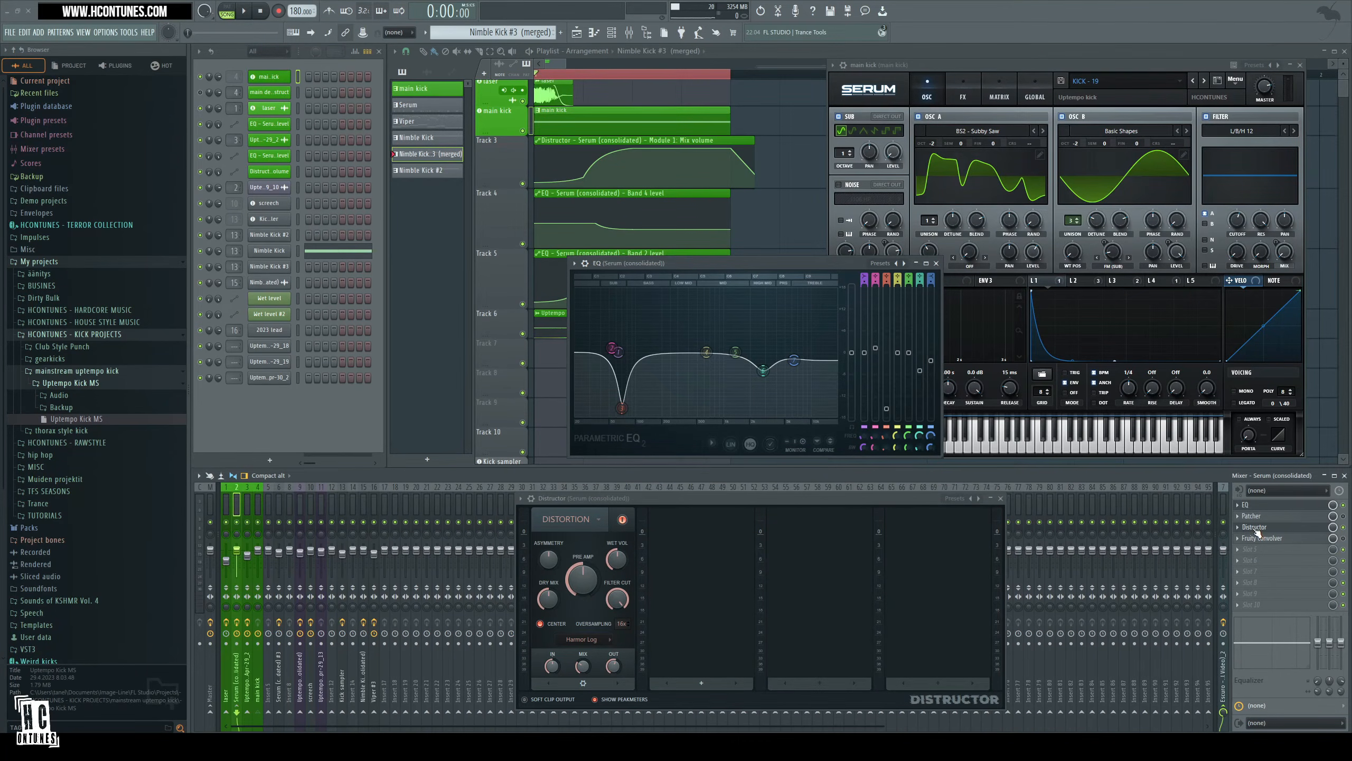
Play the kick to examine the automated Parametric EQ 2 on the Serum (consolidated) track, keeping its window clear of Serum.
{"action": "left_click_drag", "start_coordinate": [683, 265], "coordinate": [725, 272]}
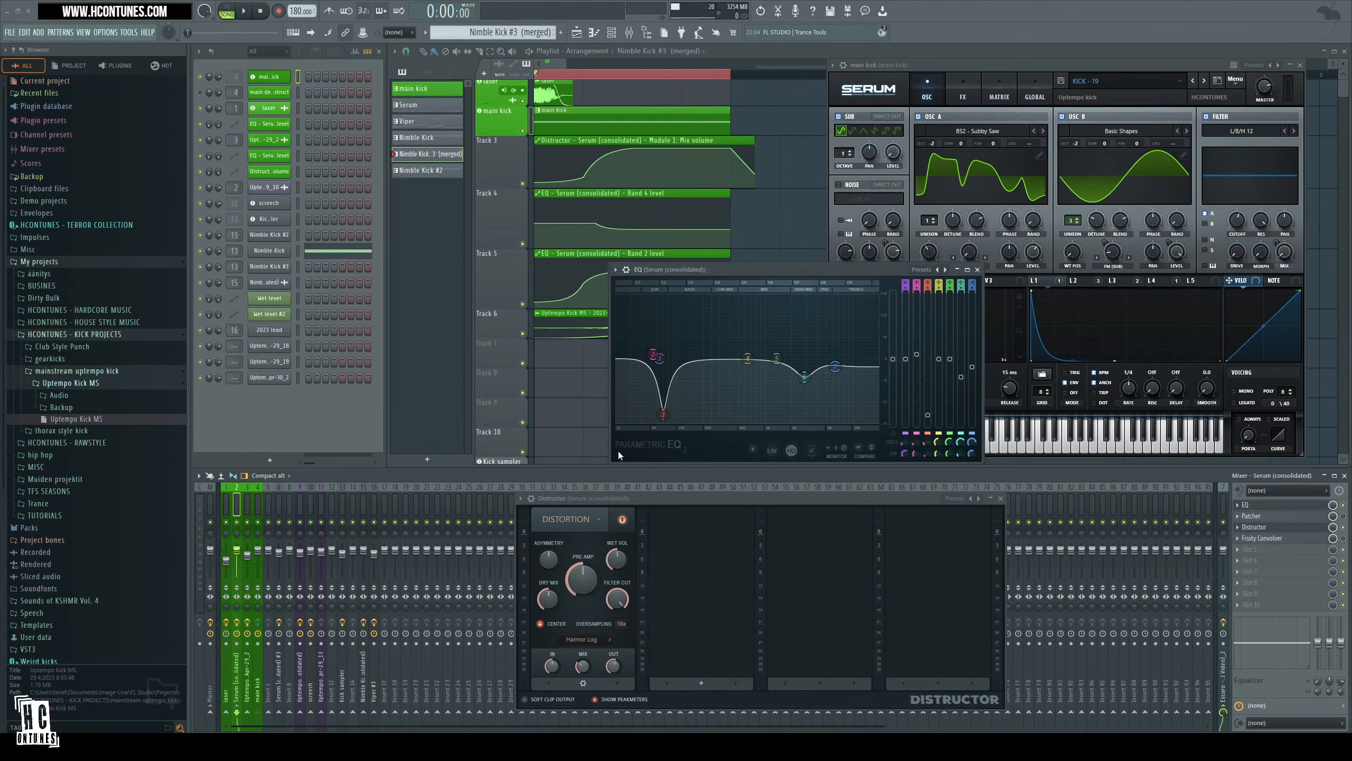
{"action": "key", "text": "space"}
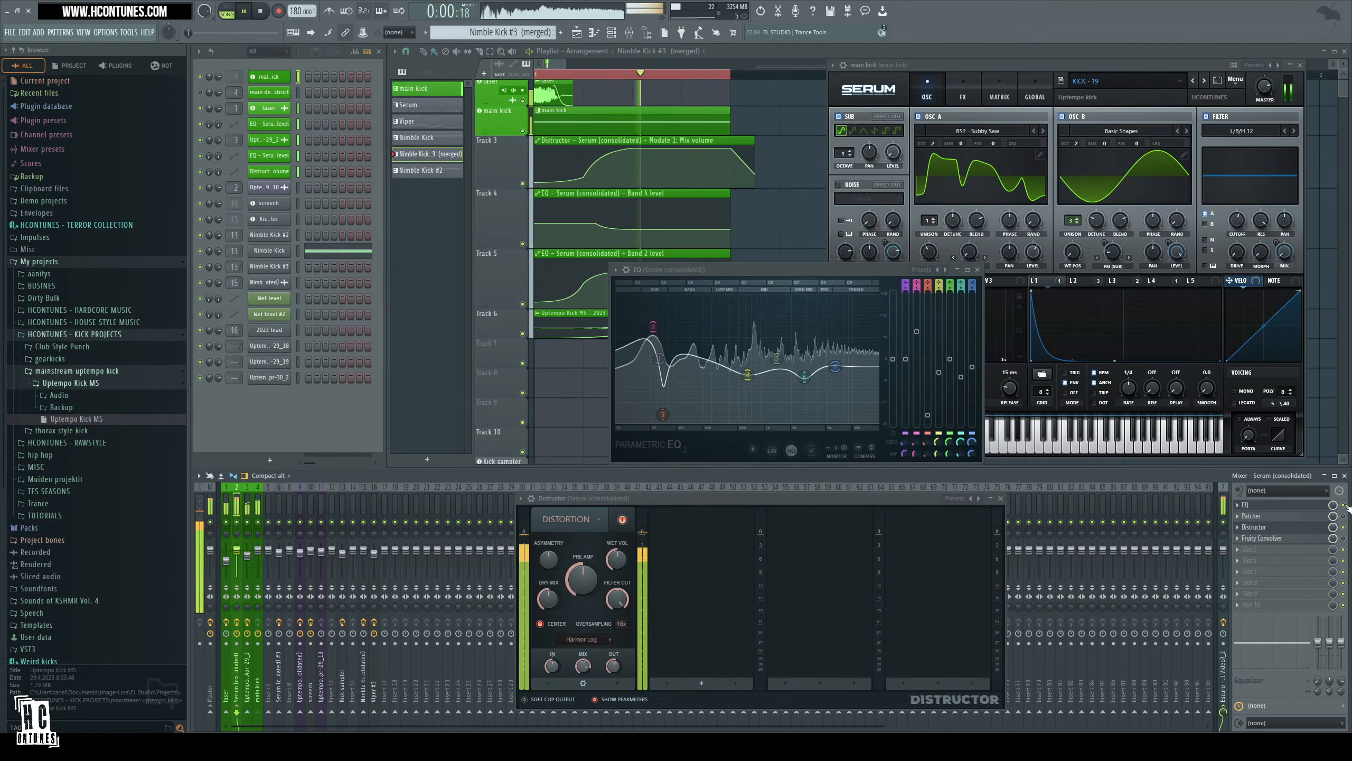
{"action": "key", "text": "space"}
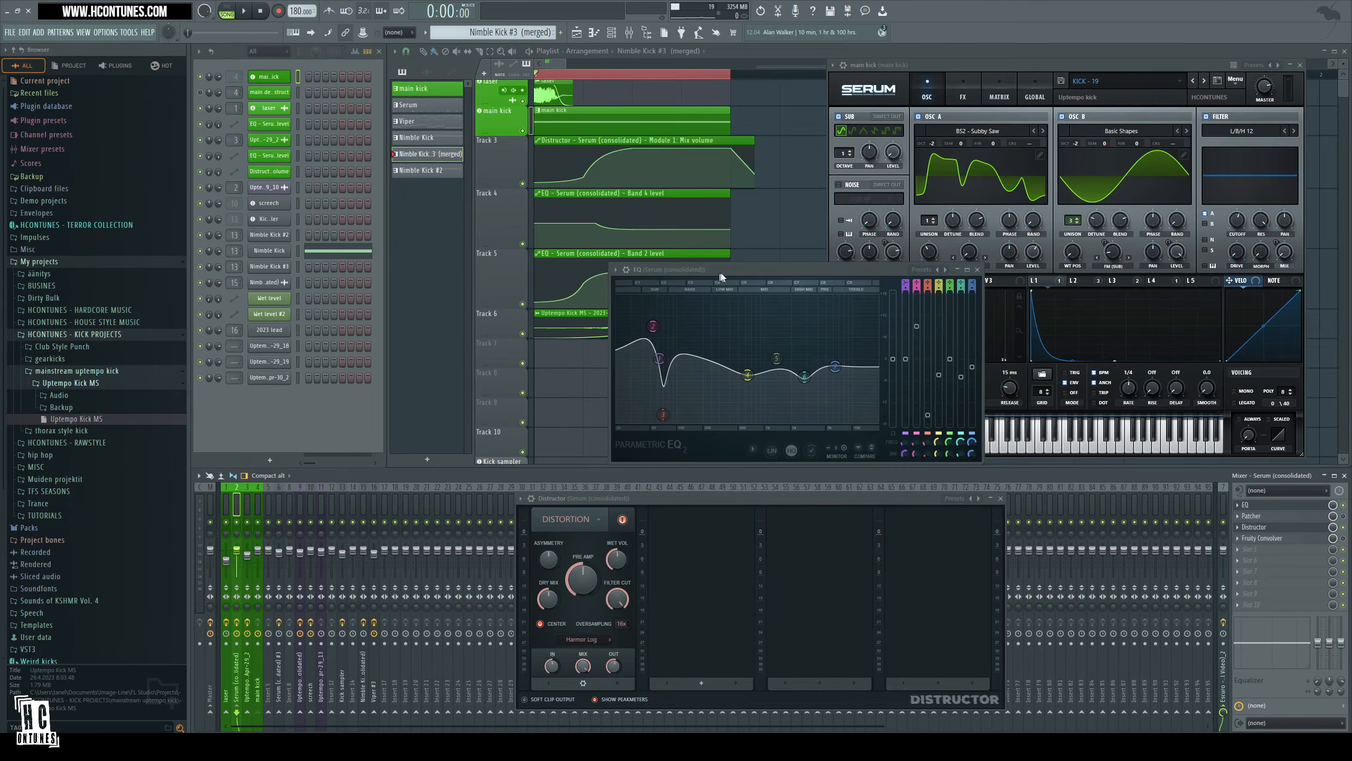
{"action": "left_click_drag", "start_coordinate": [720, 270], "coordinate": [573, 264]}
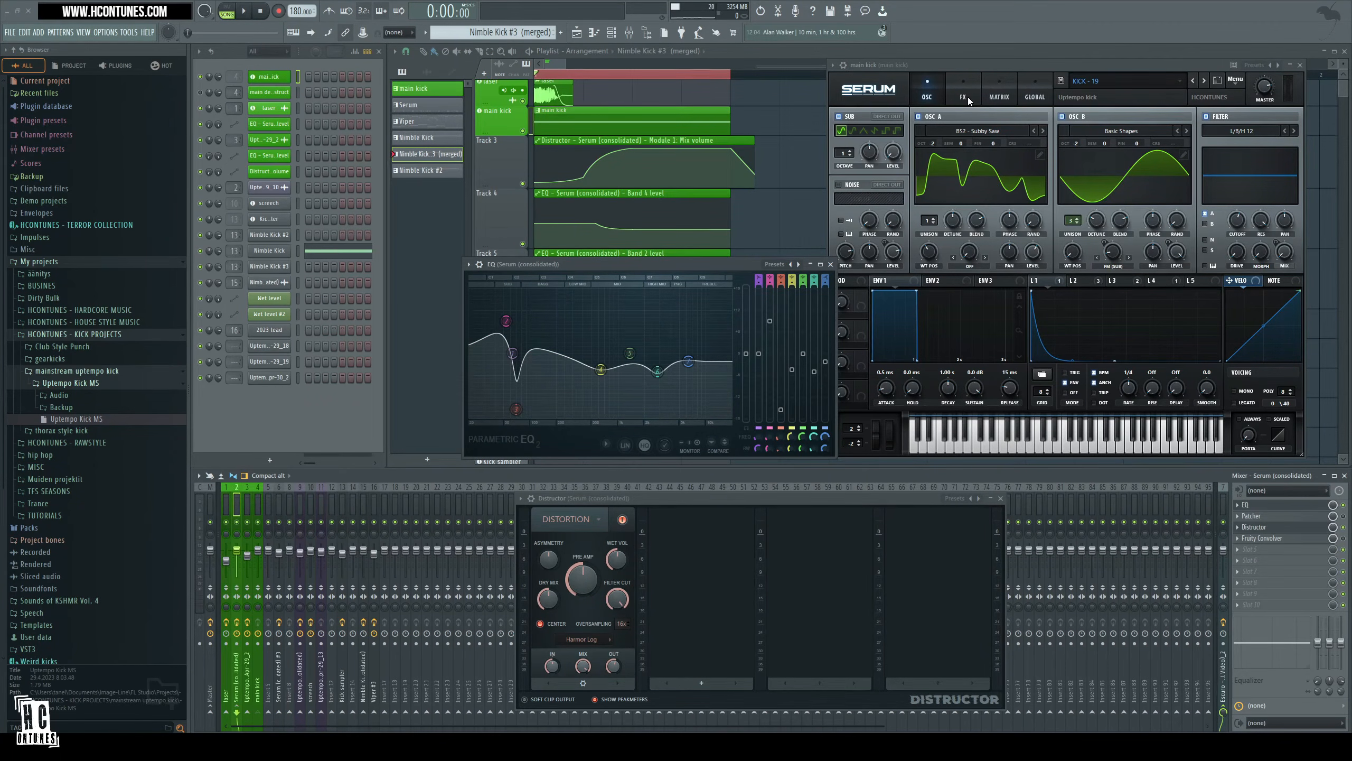
Show Serum's effects page for the main kick and move the Parametric EQ 2 window clear of the playlist's automation clips.
{"action": "left_click_drag", "start_coordinate": [969, 68], "coordinate": [989, 51]}
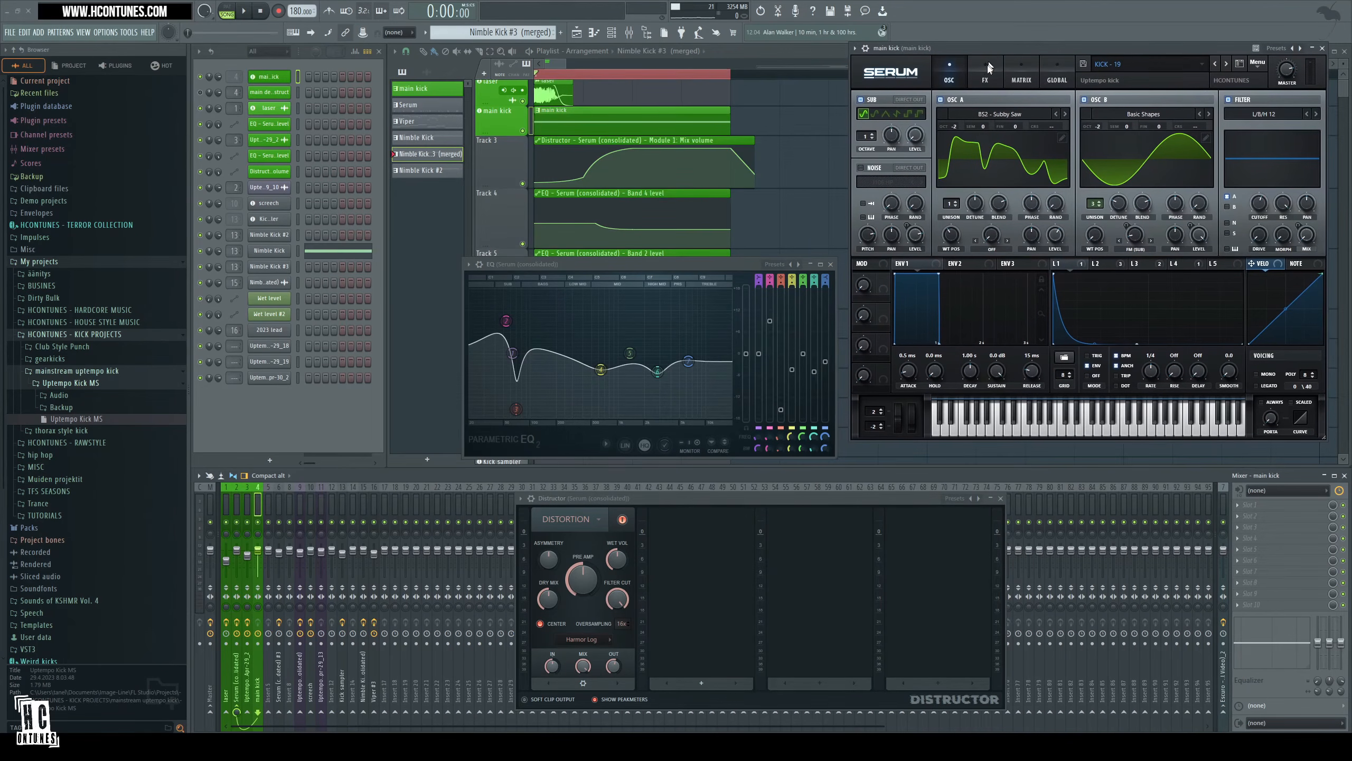
{"action": "left_click", "coordinate": [986, 79]}
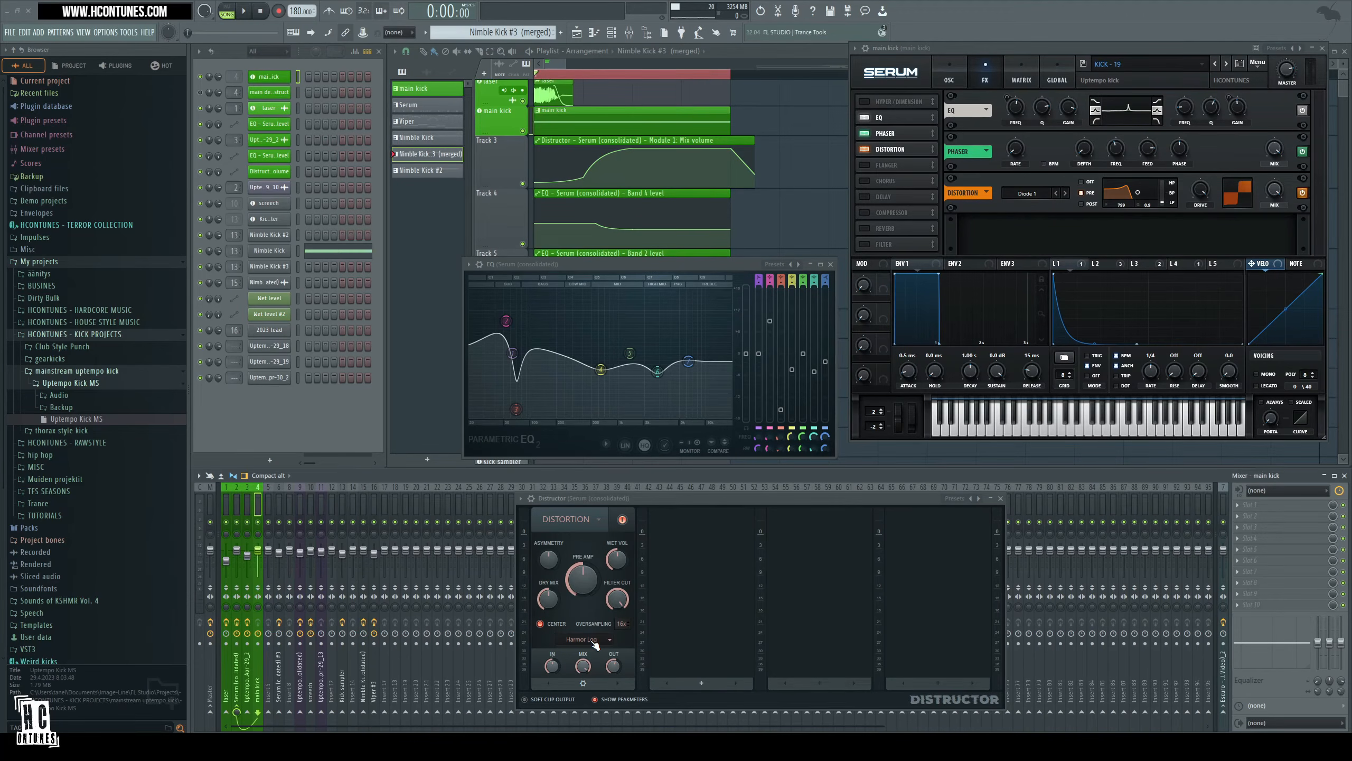
{"action": "left_click", "coordinate": [505, 320]}
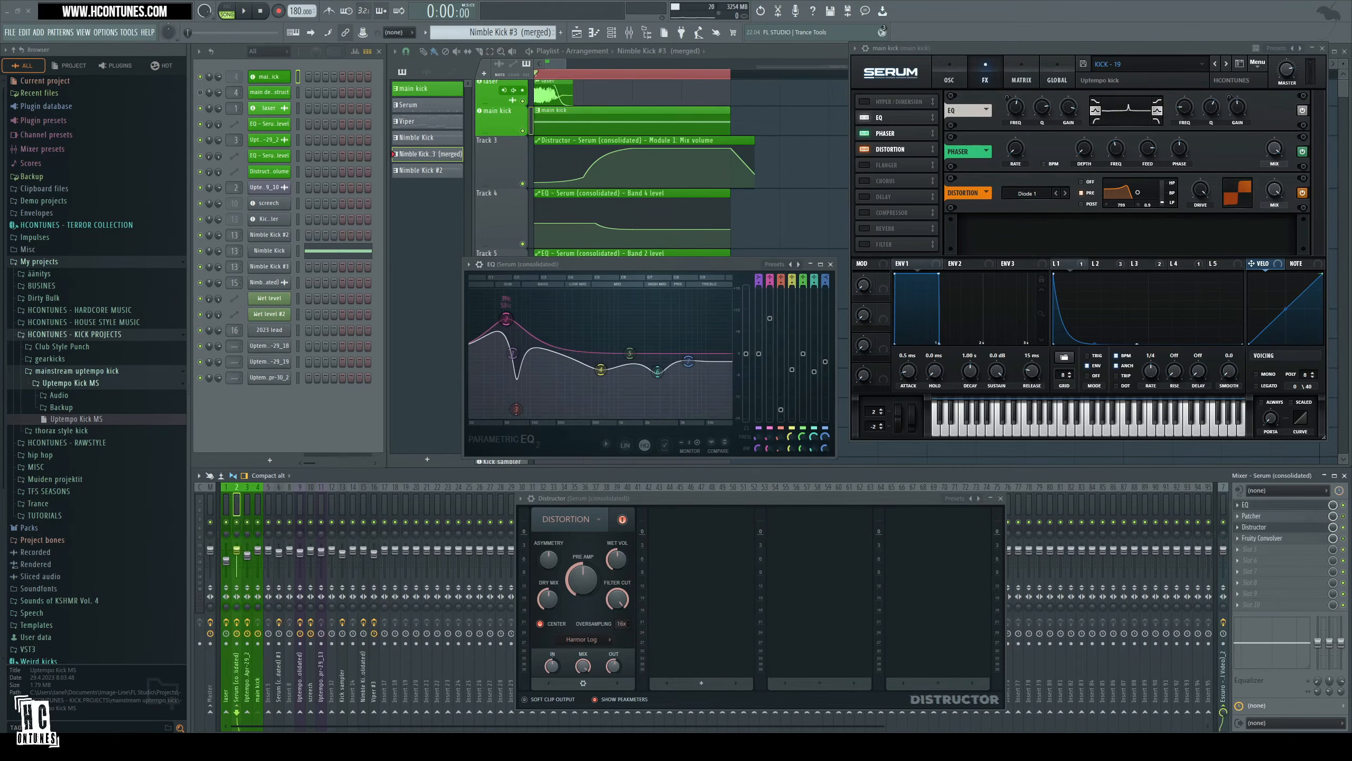
{"action": "left_click_drag", "start_coordinate": [586, 263], "coordinate": [893, 253]}
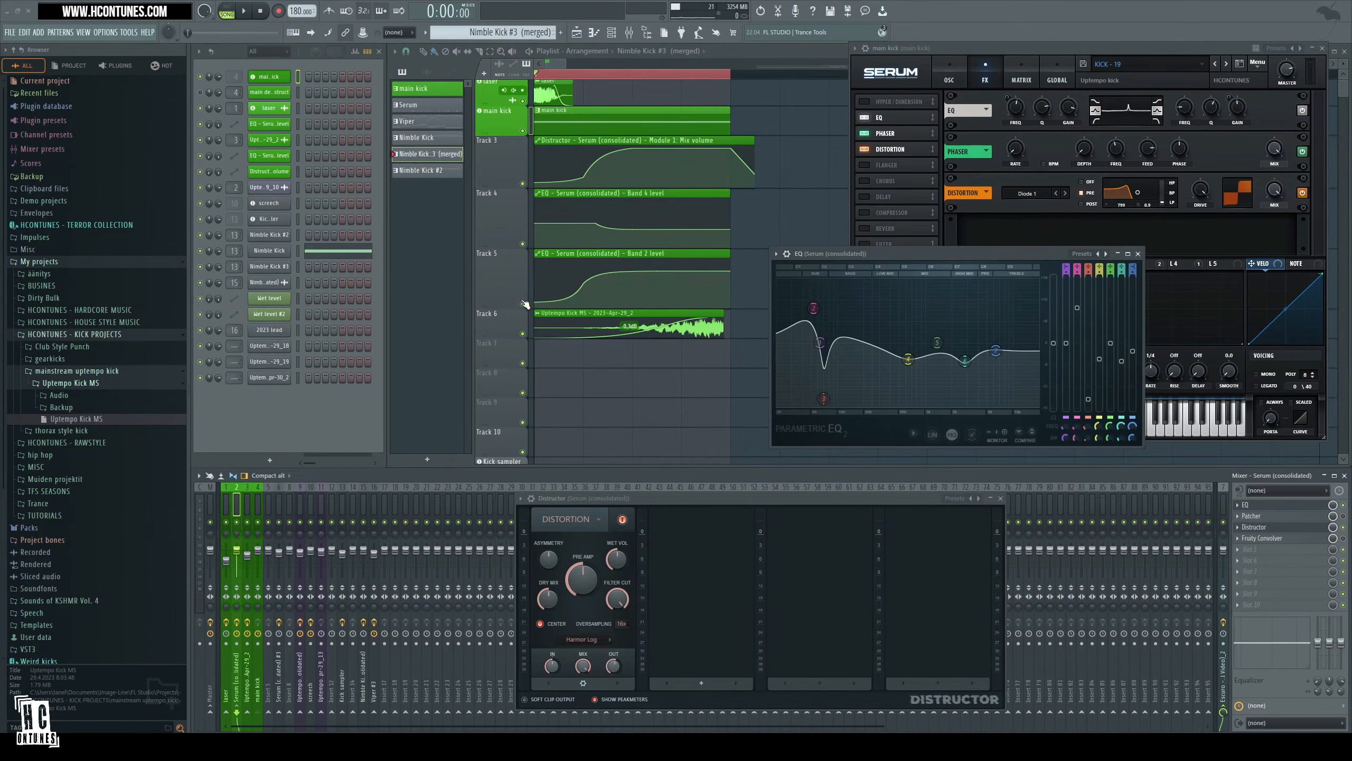
Audition the kick with the EQ Band 2 level automation on Track 5 muted, and re-enable the track.
{"action": "key", "text": "space"}
{"action": "left_click_drag", "start_coordinate": [1077, 343], "coordinate": [1077, 297]}
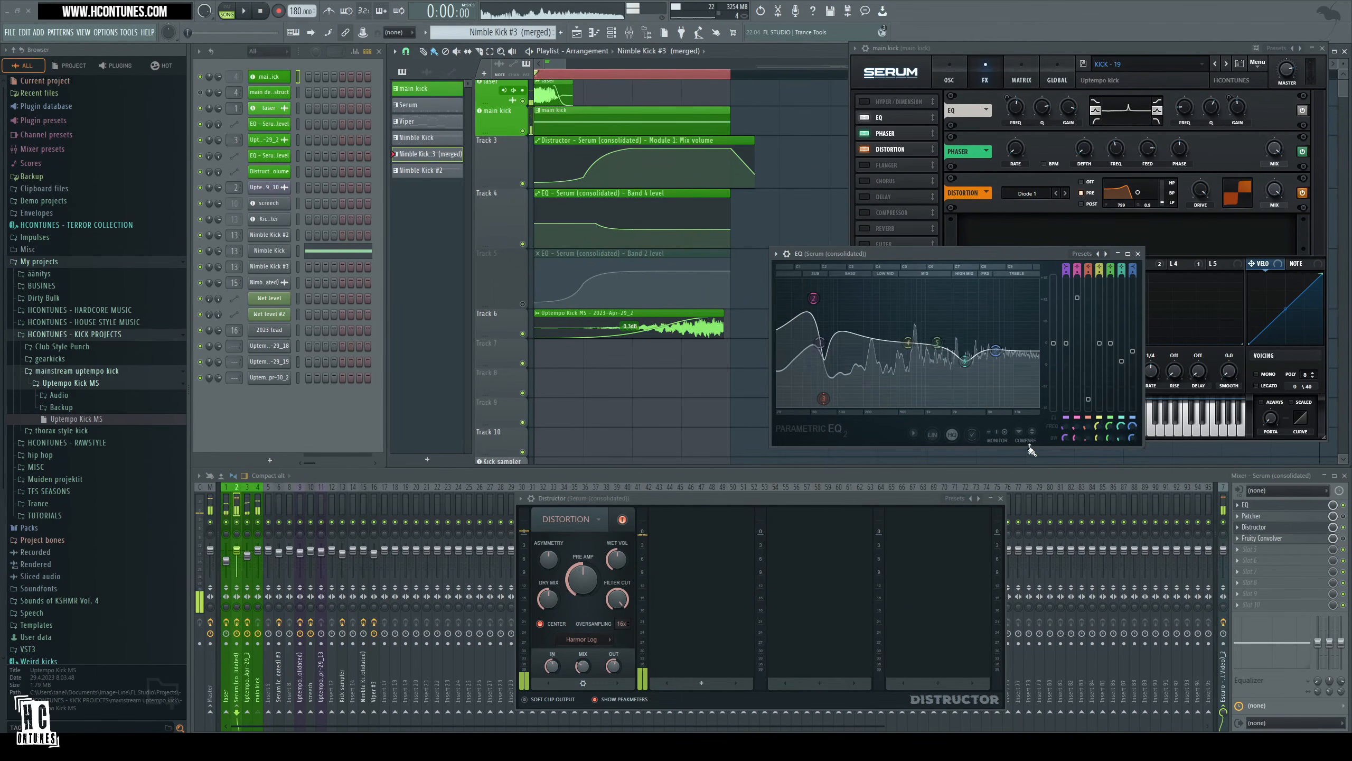
{"action": "key", "text": "space"}
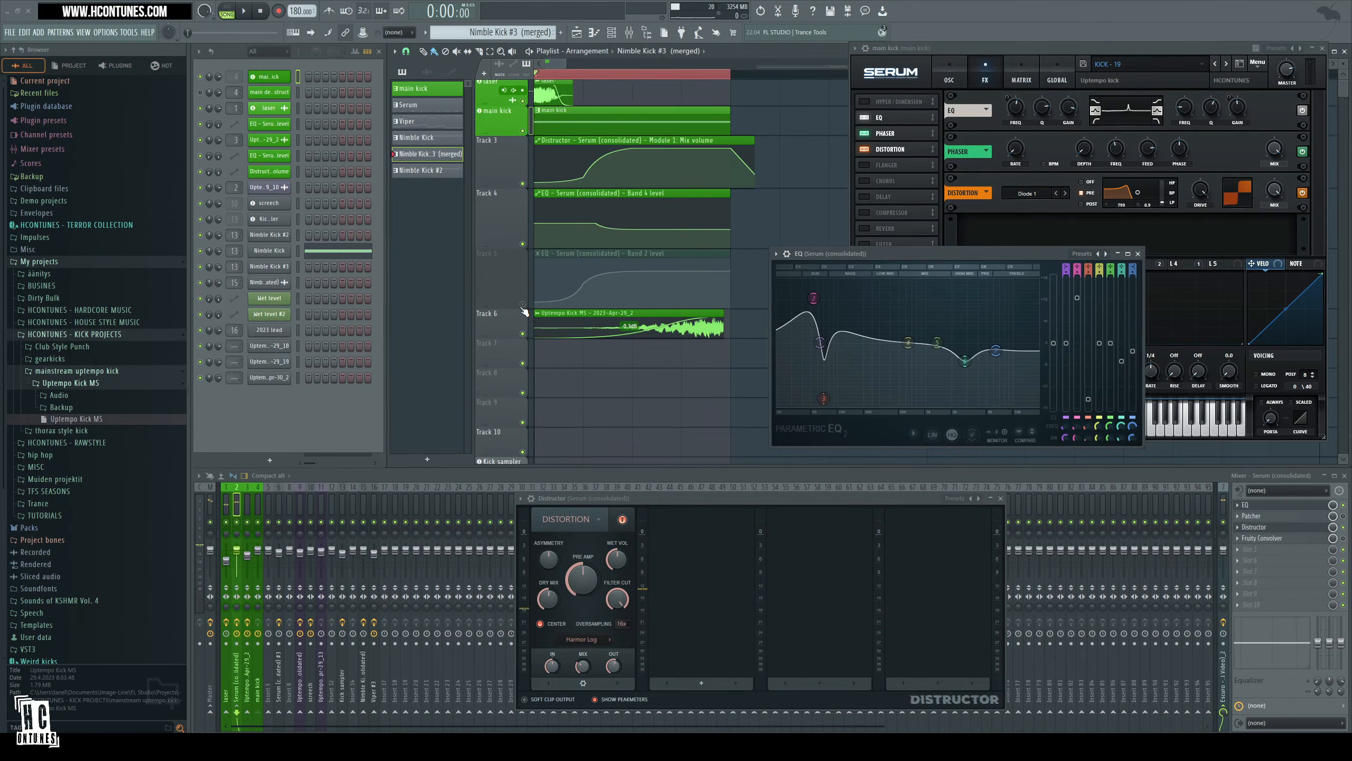
{"action": "left_click", "coordinate": [523, 305]}
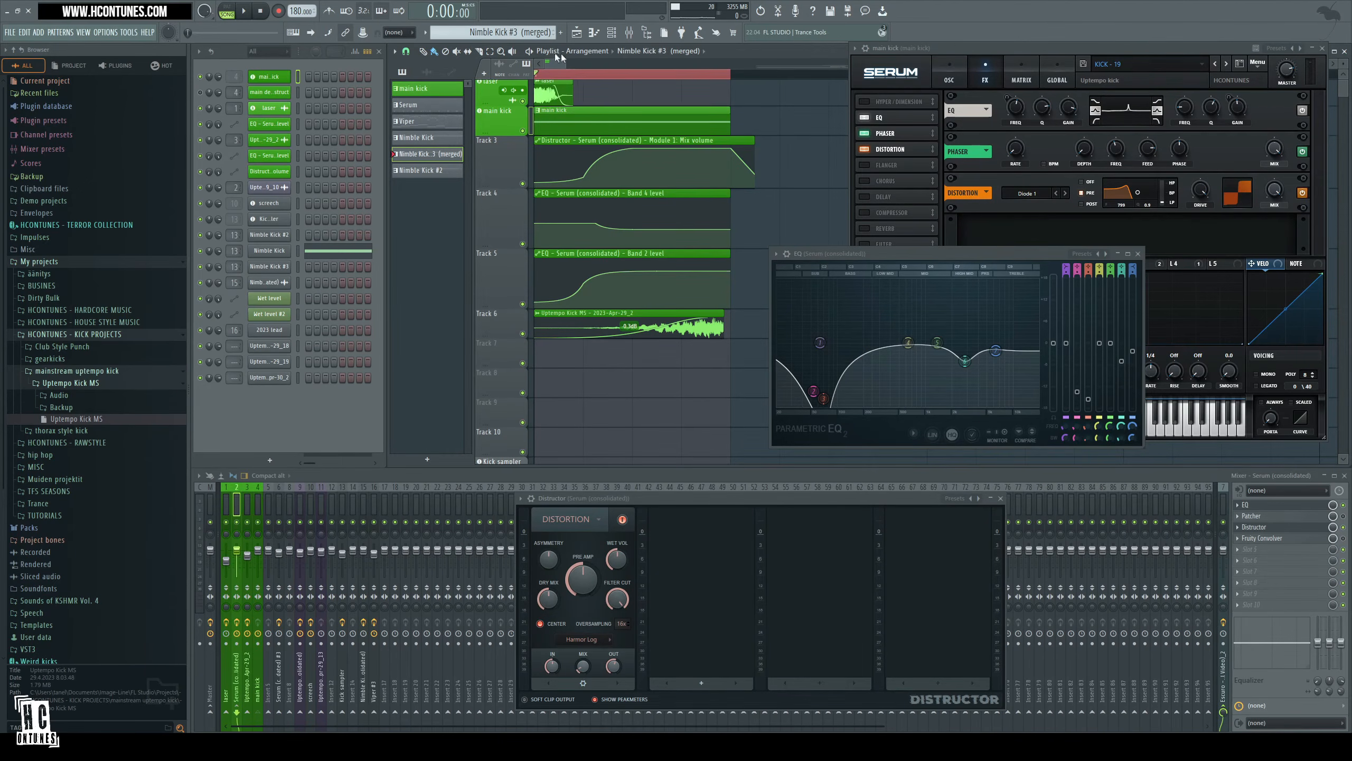
Scrub the playlist position through the kick to examine how the Band 2 and Band 4 level automation changes the EQ curve.
{"action": "left_click_drag", "start_coordinate": [560, 77], "coordinate": [631, 77]}
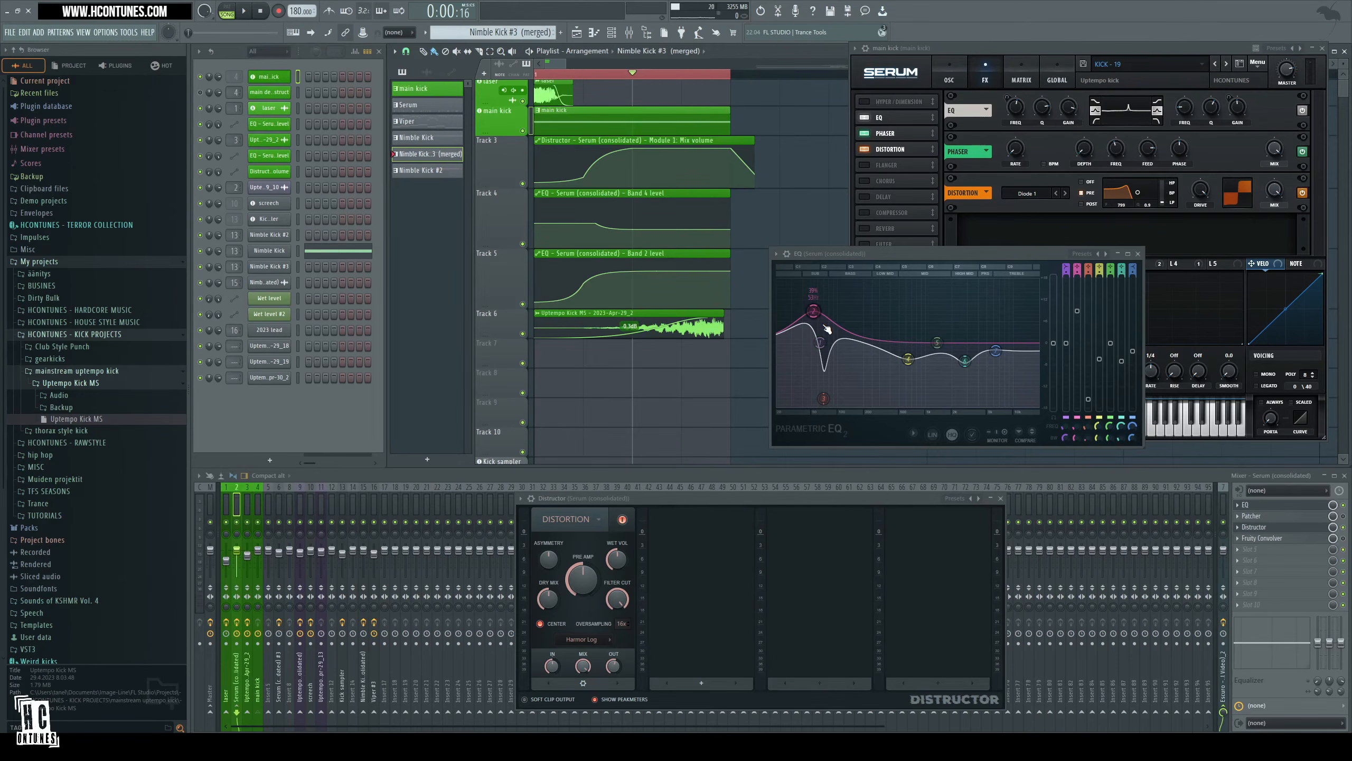
{"action": "left_click_drag", "start_coordinate": [631, 77], "coordinate": [544, 93]}
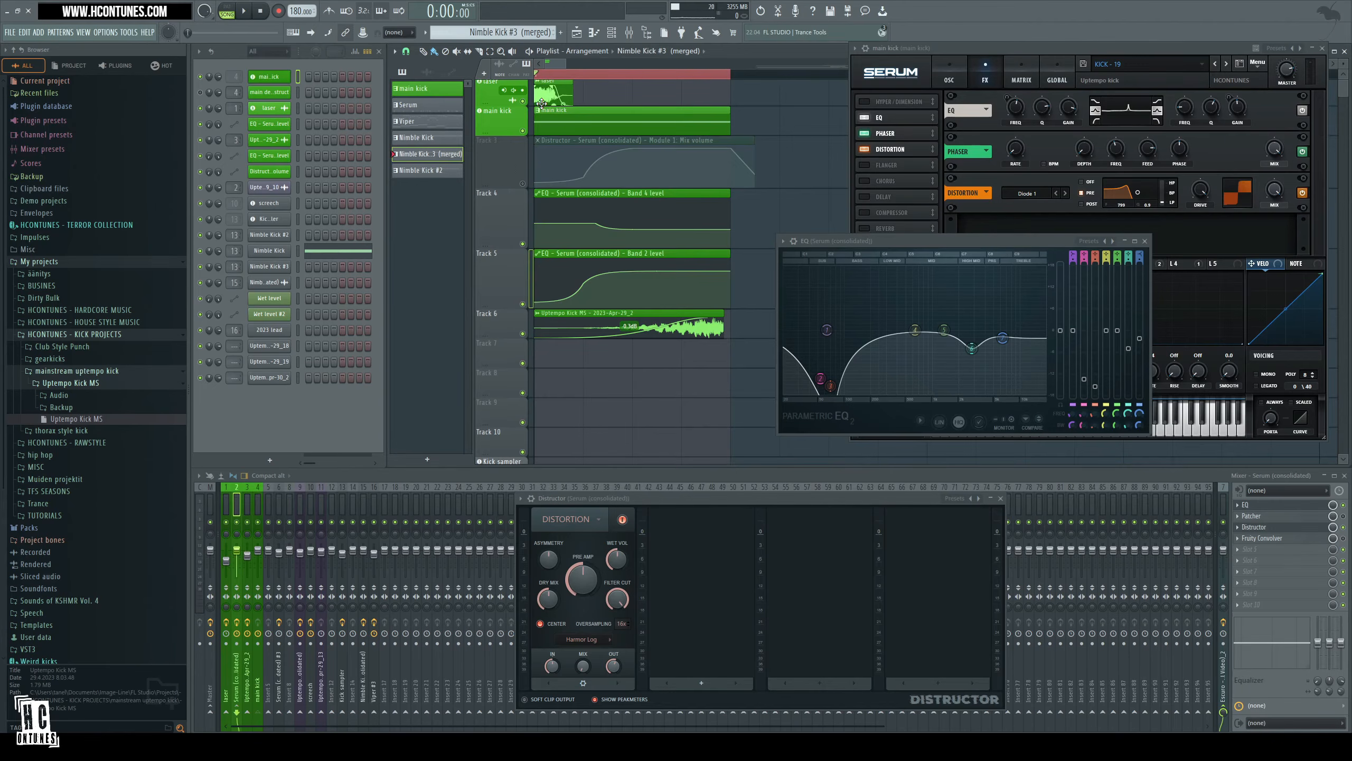
{"action": "left_click_drag", "start_coordinate": [546, 77], "coordinate": [623, 79]}
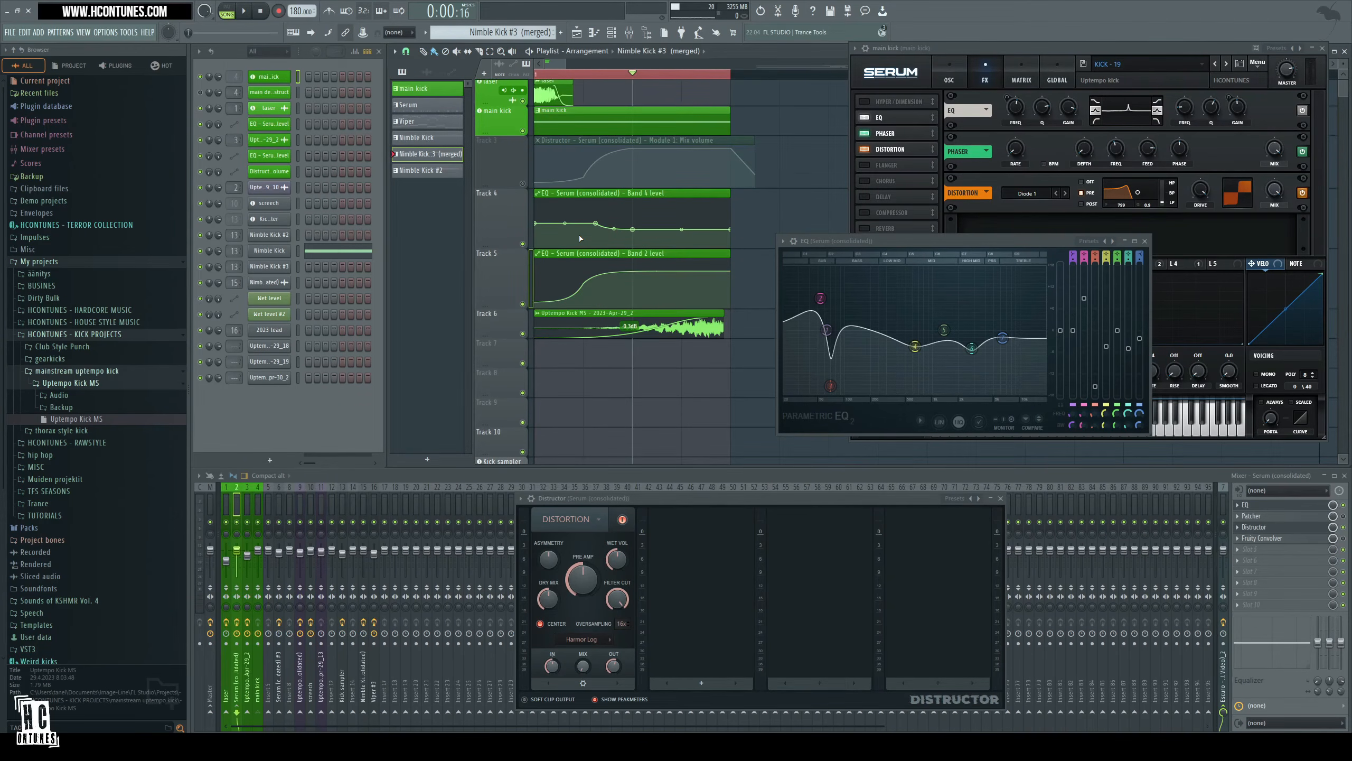
{"action": "key", "text": "space"}
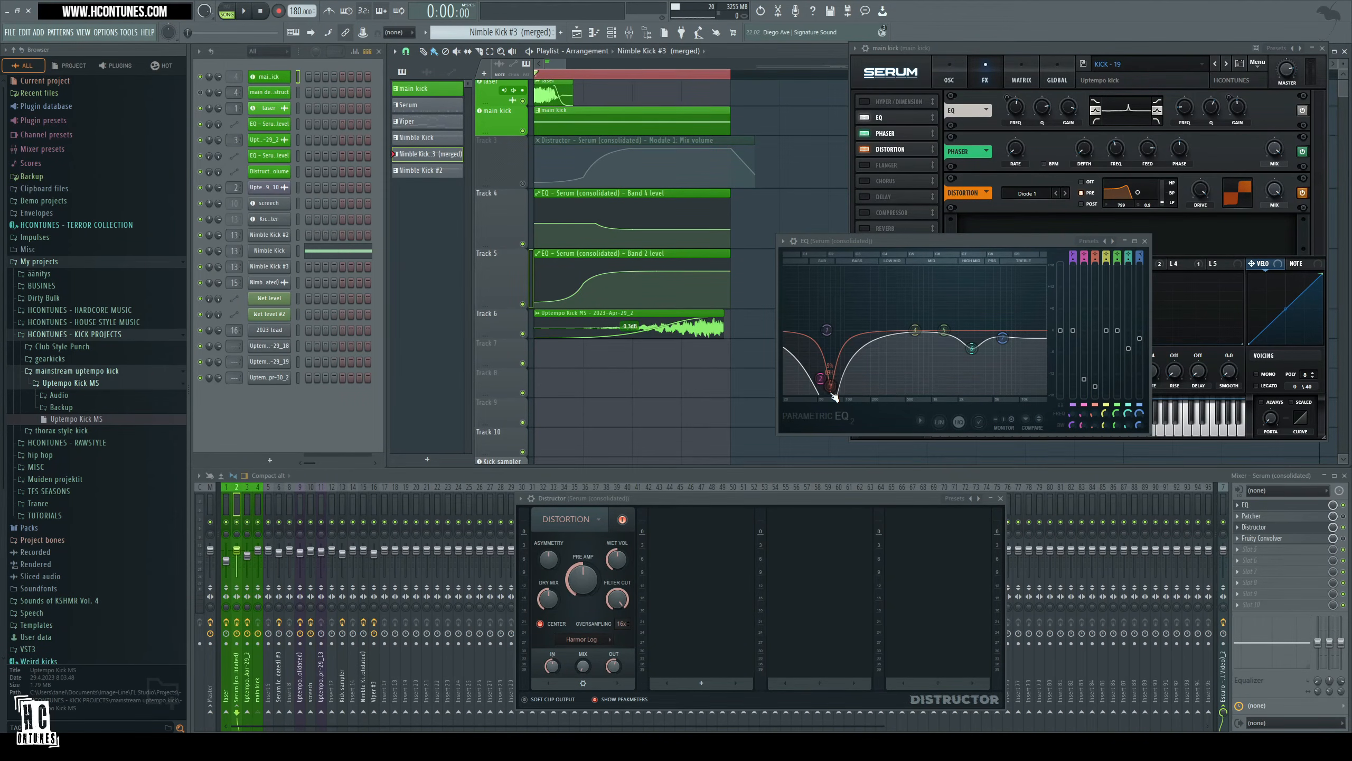
Compare the kick with and without Parametric EQ 2's band 3 cut, keeping the EQ window off the playlist clips.
{"action": "left_click_drag", "start_coordinate": [911, 243], "coordinate": [898, 255]}
{"action": "left_click", "coordinate": [1082, 421]}
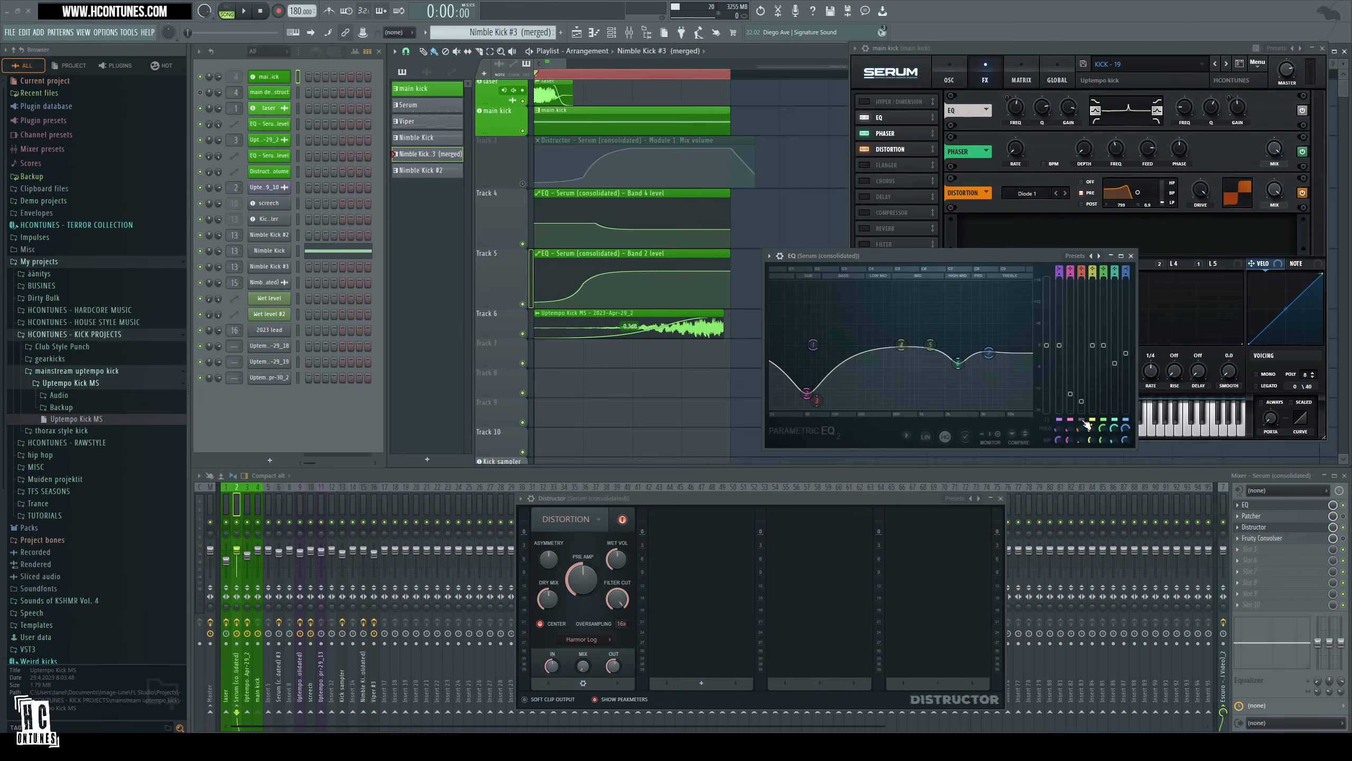
{"action": "key", "text": "space"}
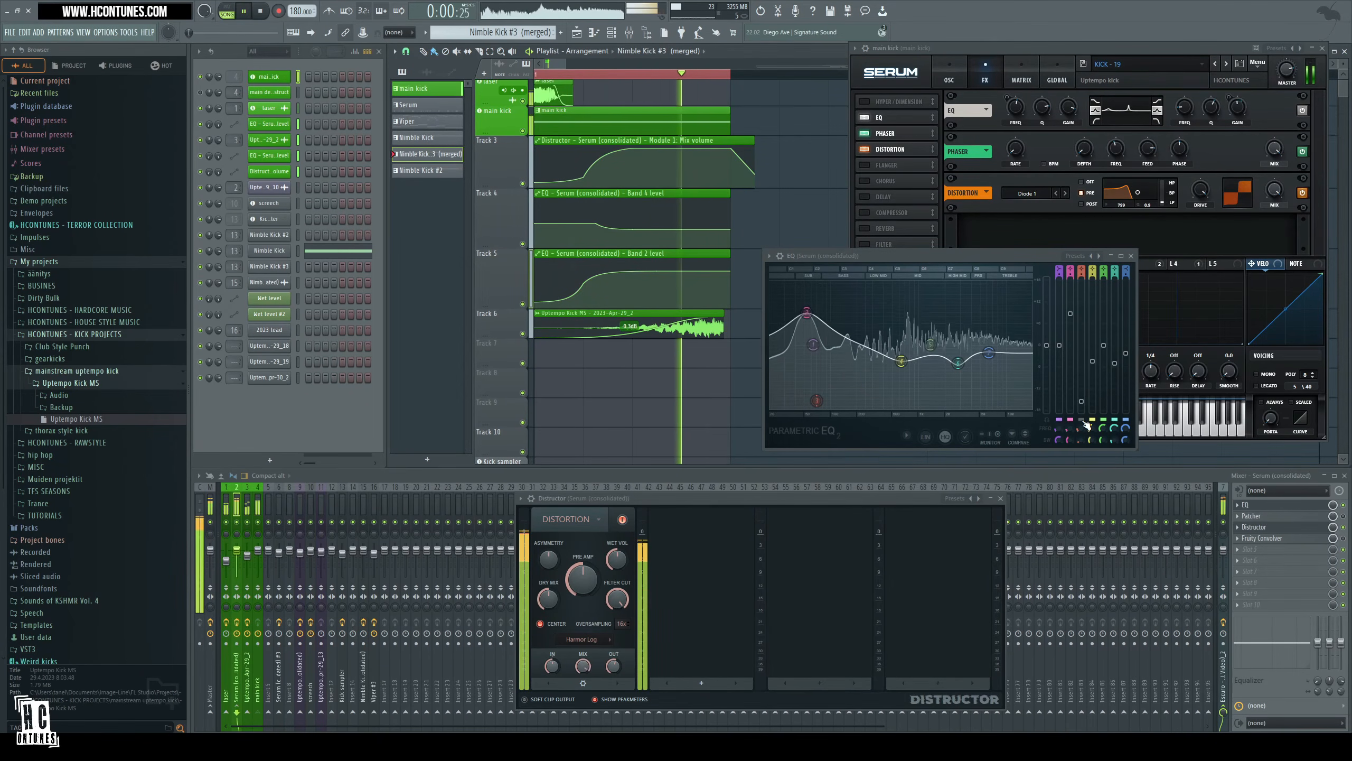
{"action": "key", "text": "space"}
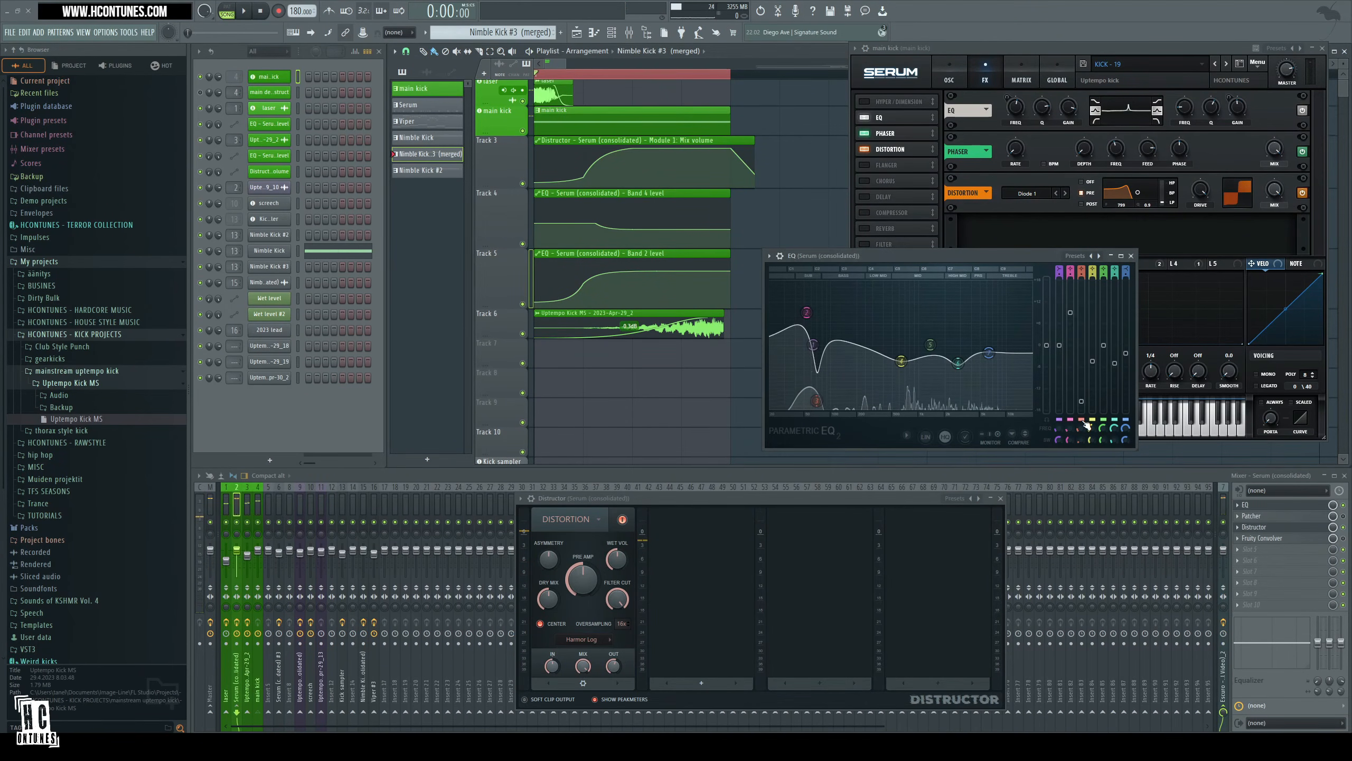
{"action": "key", "text": "space"}
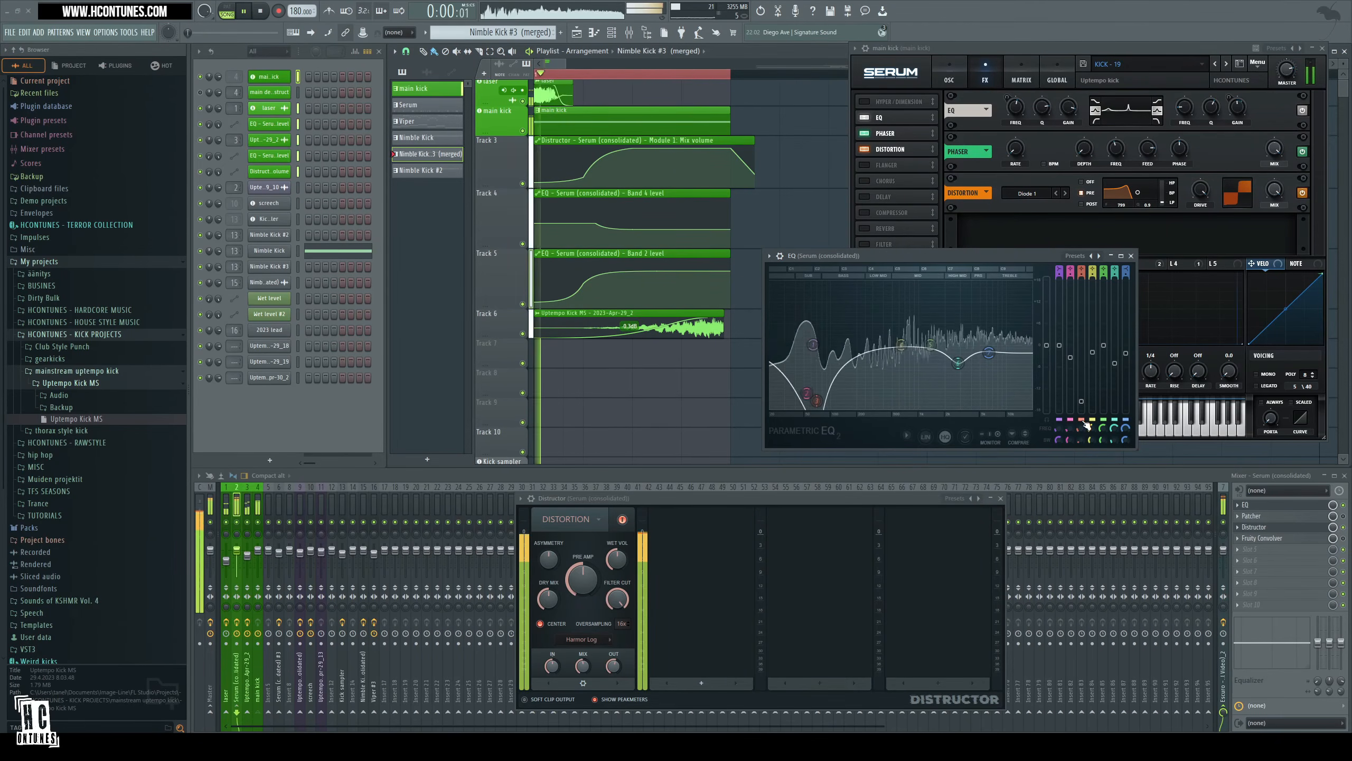
{"action": "key", "text": "space"}
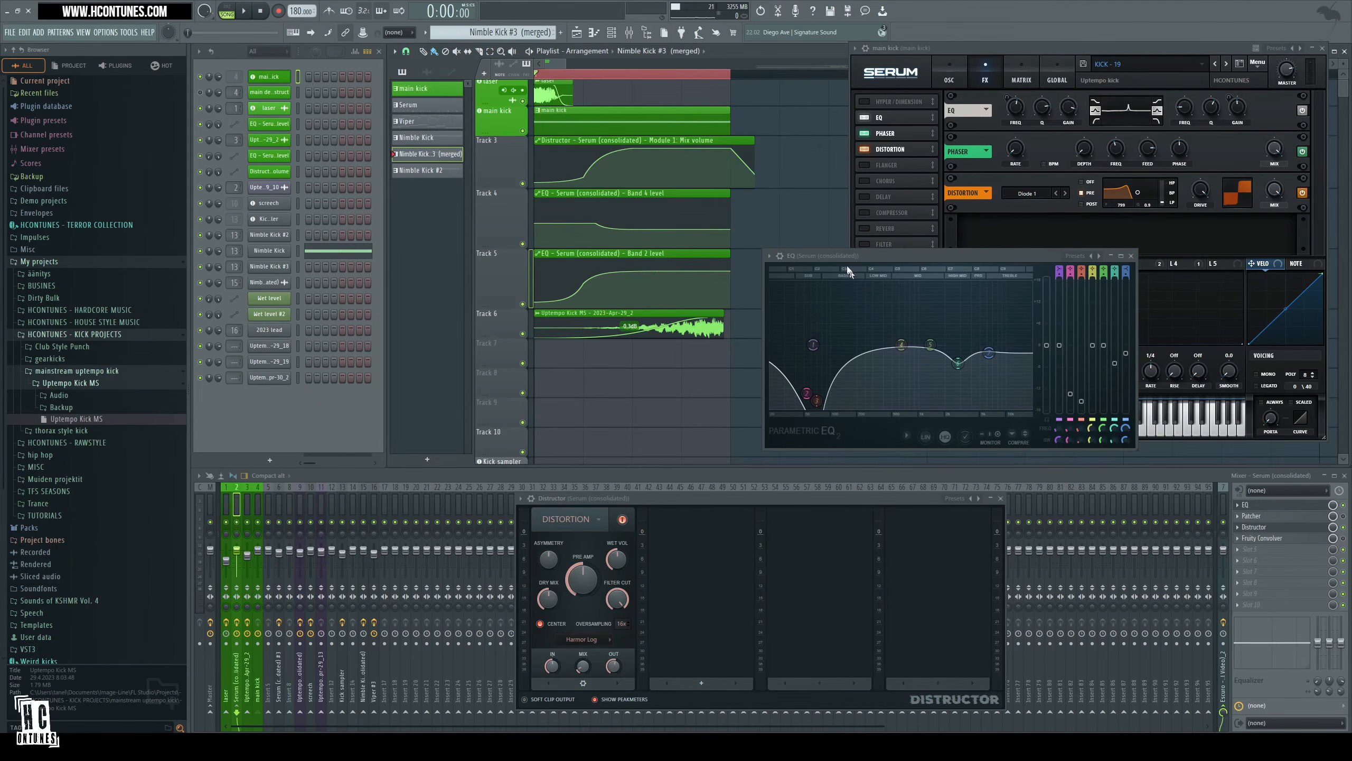
Open the Noiseunit Patcher on the Serum (consolidated) track and arrange it below the EQ window, clear of Serum.
{"action": "left_click_drag", "start_coordinate": [851, 259], "coordinate": [661, 290]}
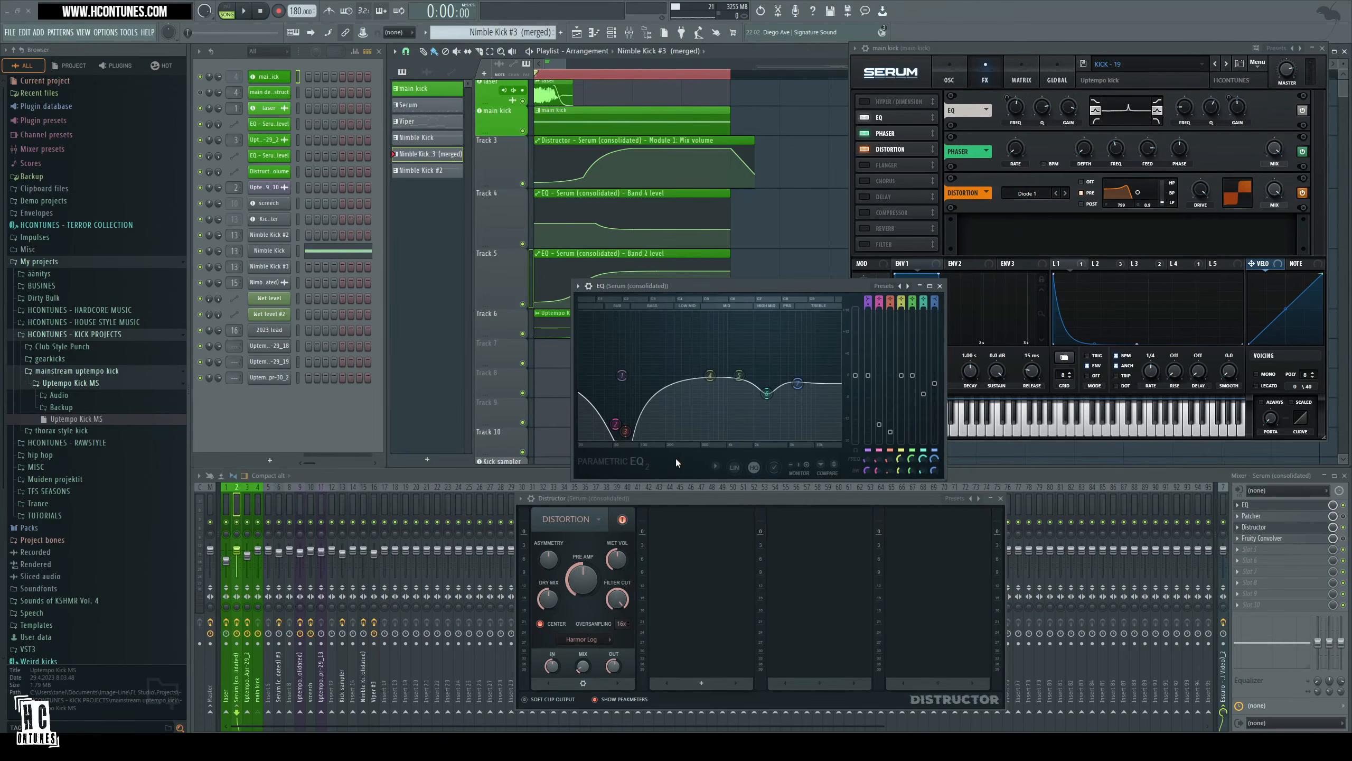
{"action": "left_click", "coordinate": [983, 43]}
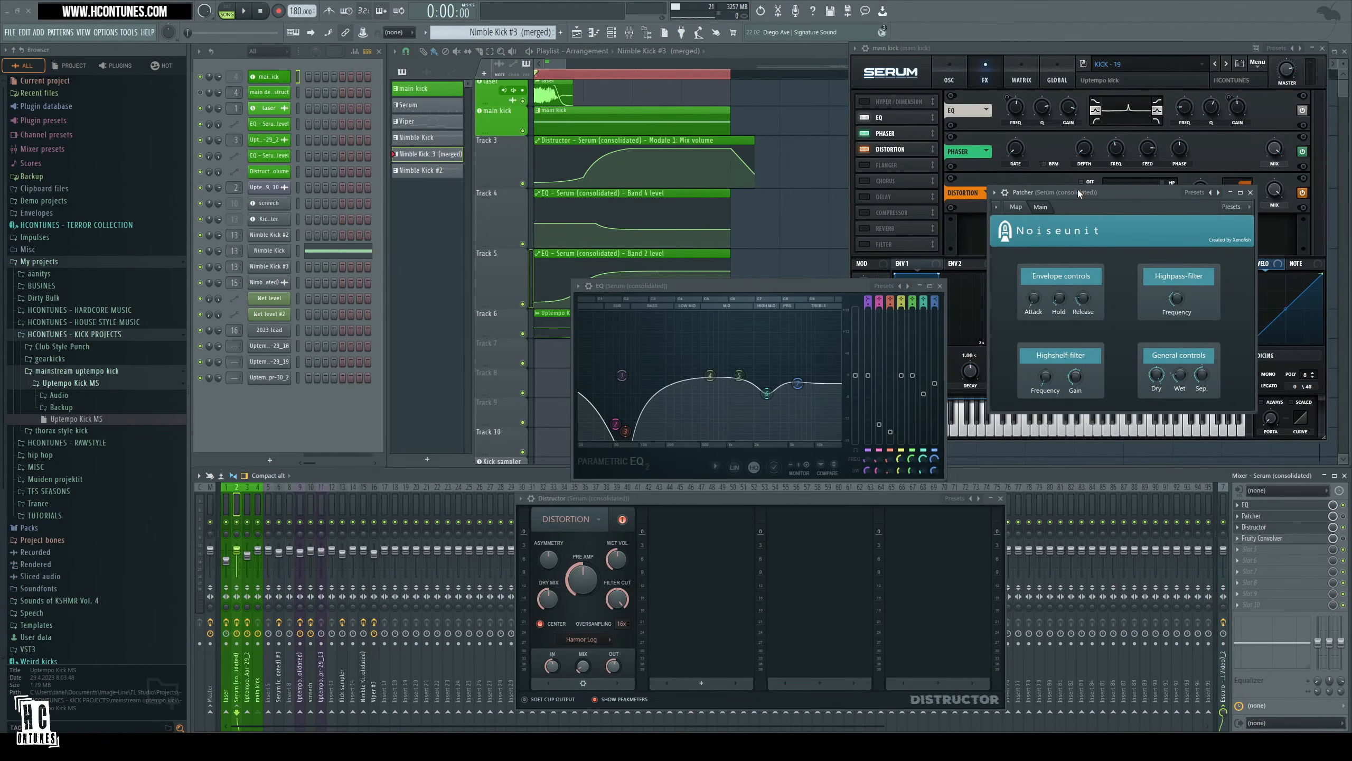
{"action": "left_click_drag", "start_coordinate": [1078, 192], "coordinate": [684, 268]}
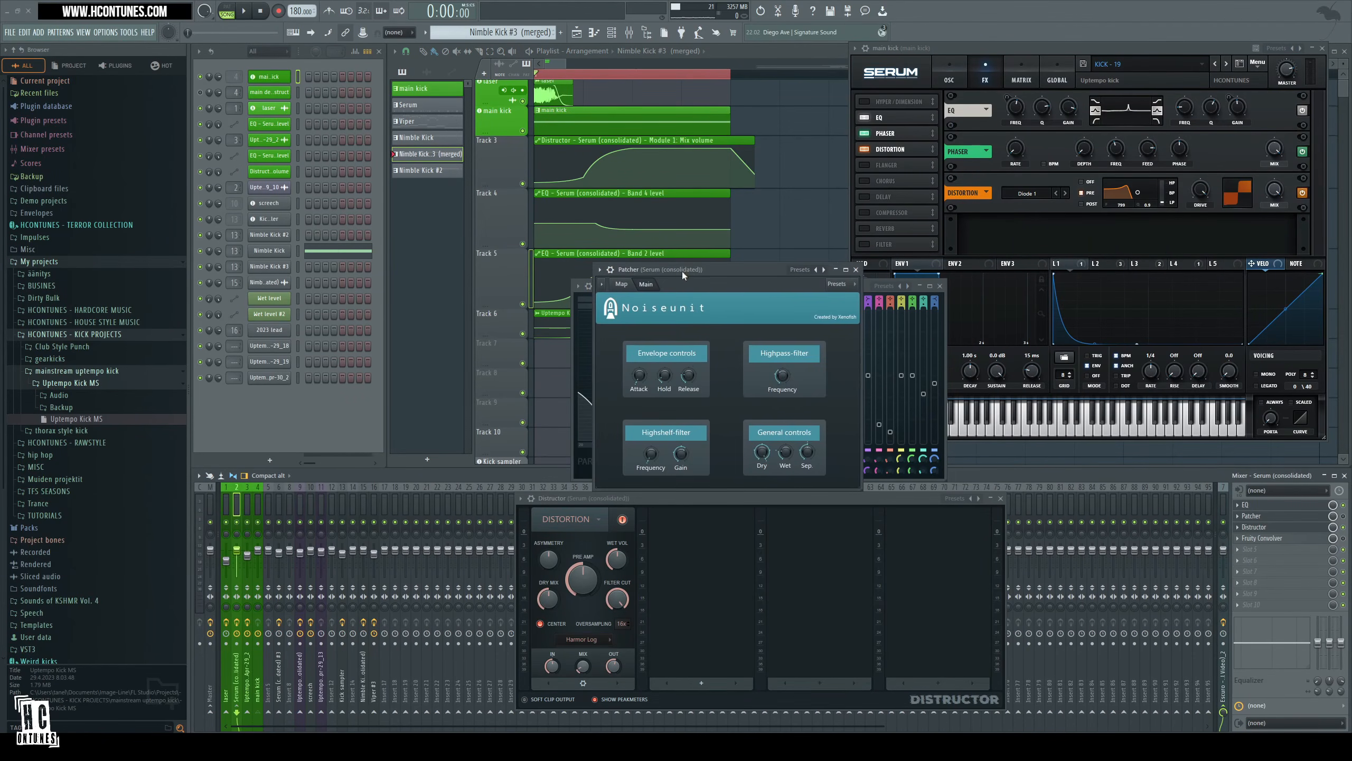
{"action": "left_click_drag", "start_coordinate": [869, 287], "coordinate": [859, 65]}
{"action": "left_click_drag", "start_coordinate": [711, 268], "coordinate": [713, 268]}
Toggle the Patcher effect on the Serum (consolidated) track and play the kick to compare its sound.
{"action": "left_click", "coordinate": [1343, 516]}
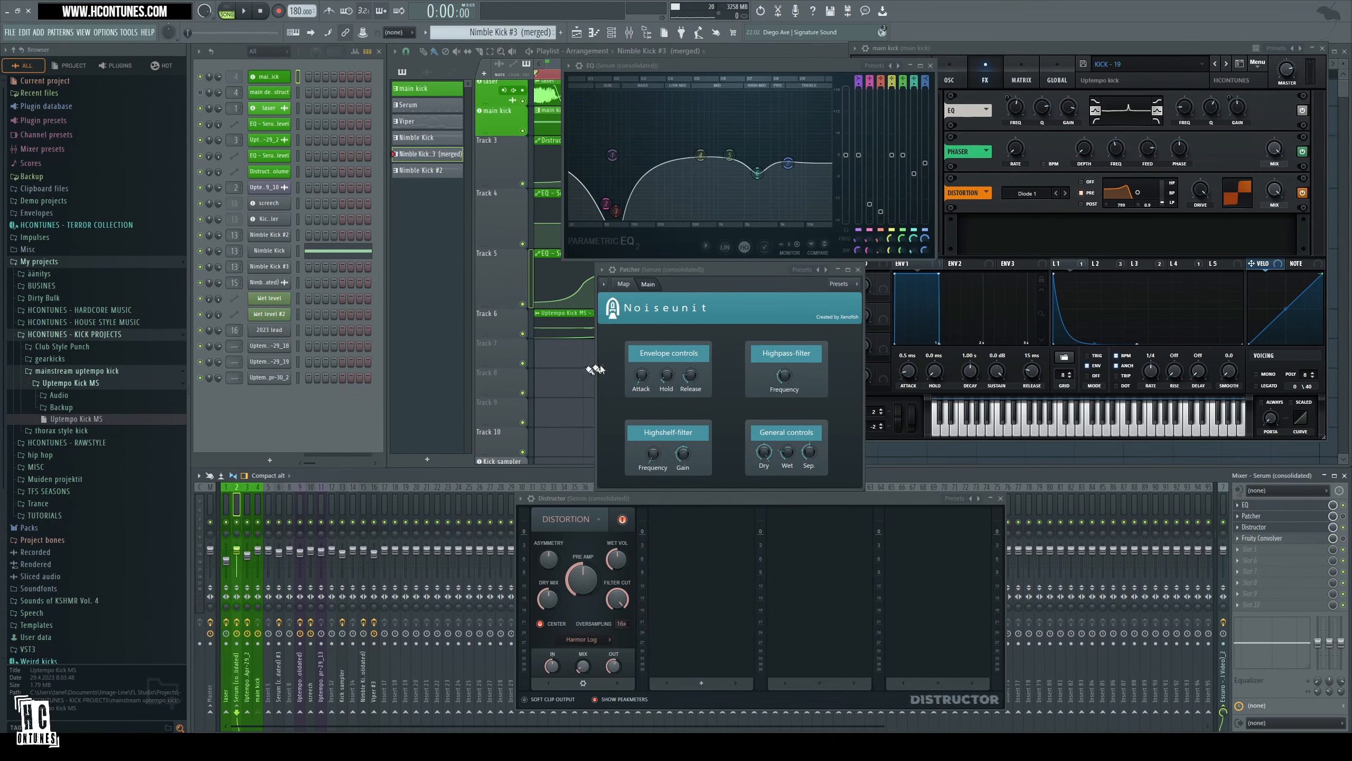
{"action": "key", "text": "space"}
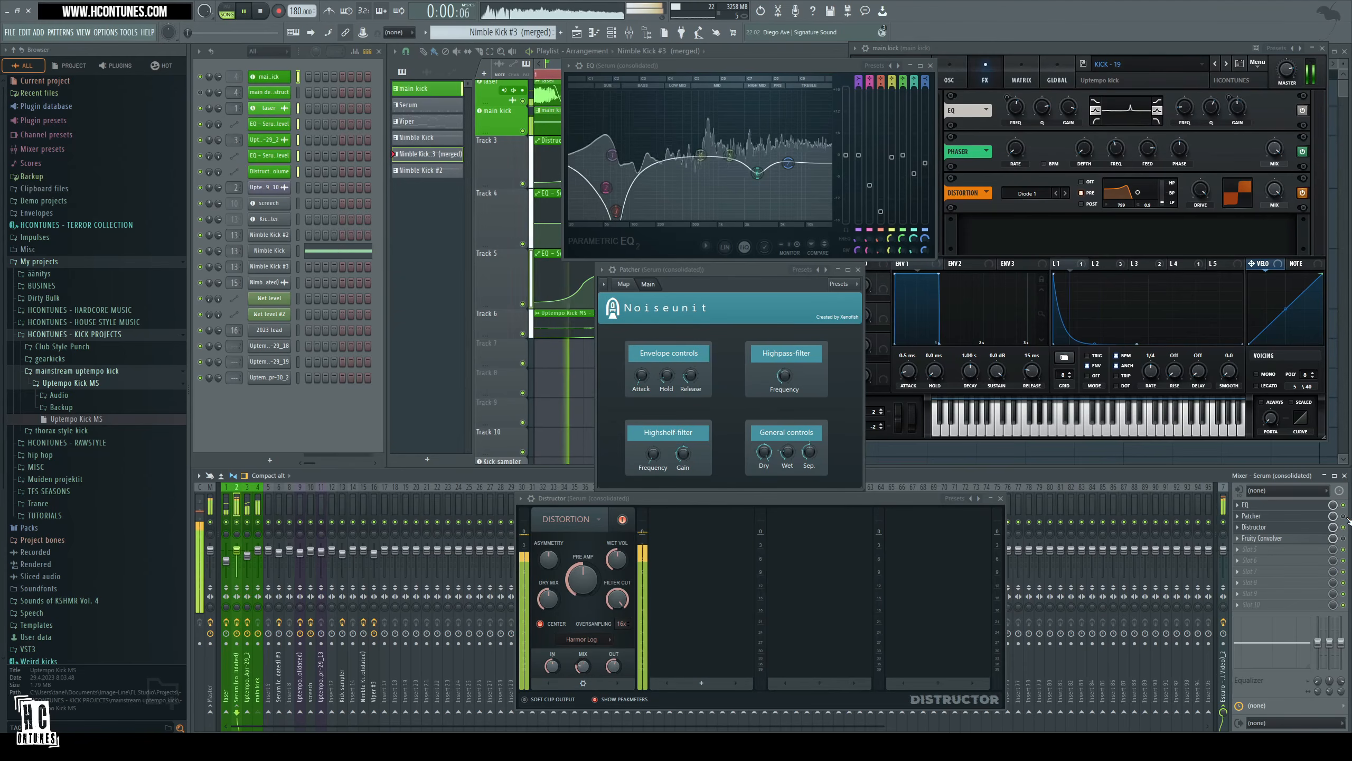
{"action": "key", "text": "space"}
{"action": "key", "text": "space"}
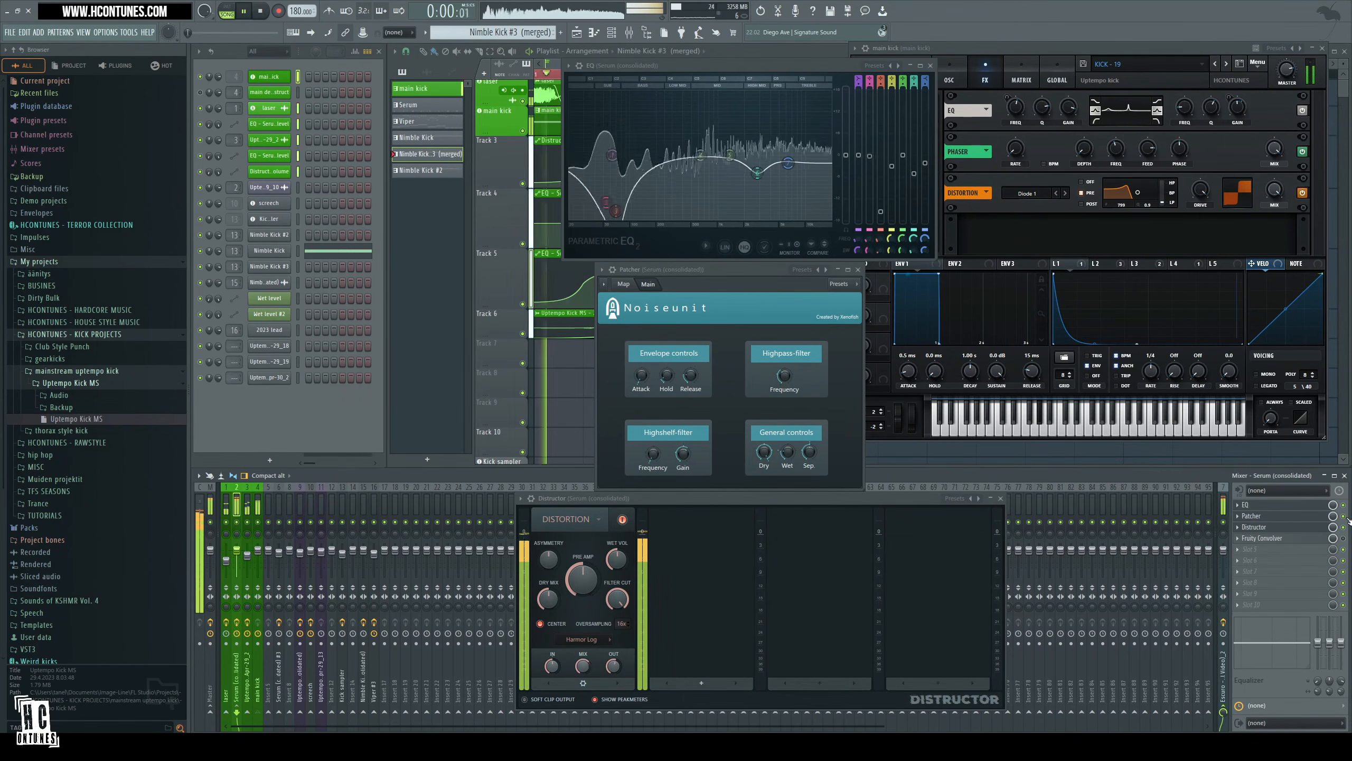
{"action": "key", "text": "space"}
Open Fruity Convolver on the Serum (consolidated) track to examine its impulse alongside the Uptempo Kick MS audio clip on Track 6.
{"action": "left_click", "coordinate": [1290, 539]}
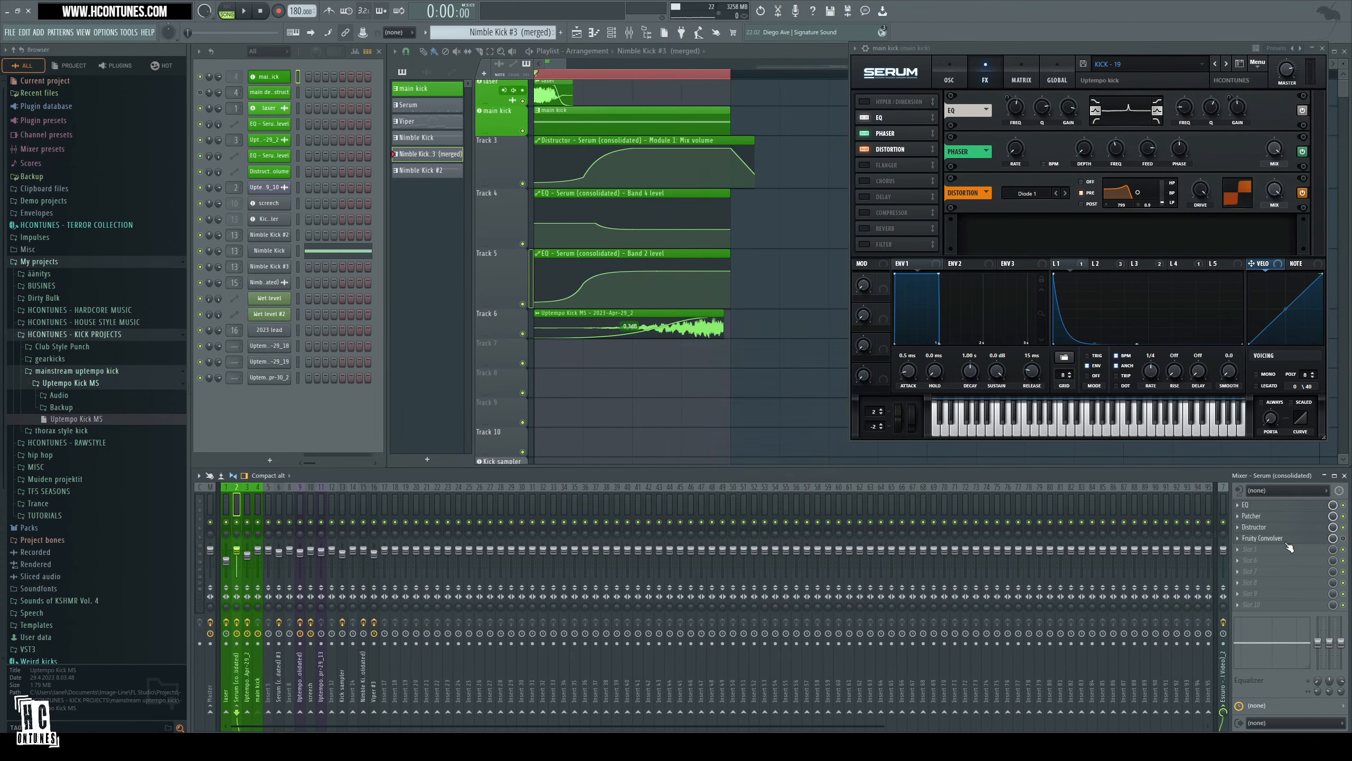
{"action": "left_click_drag", "start_coordinate": [718, 347], "coordinate": [752, 420]}
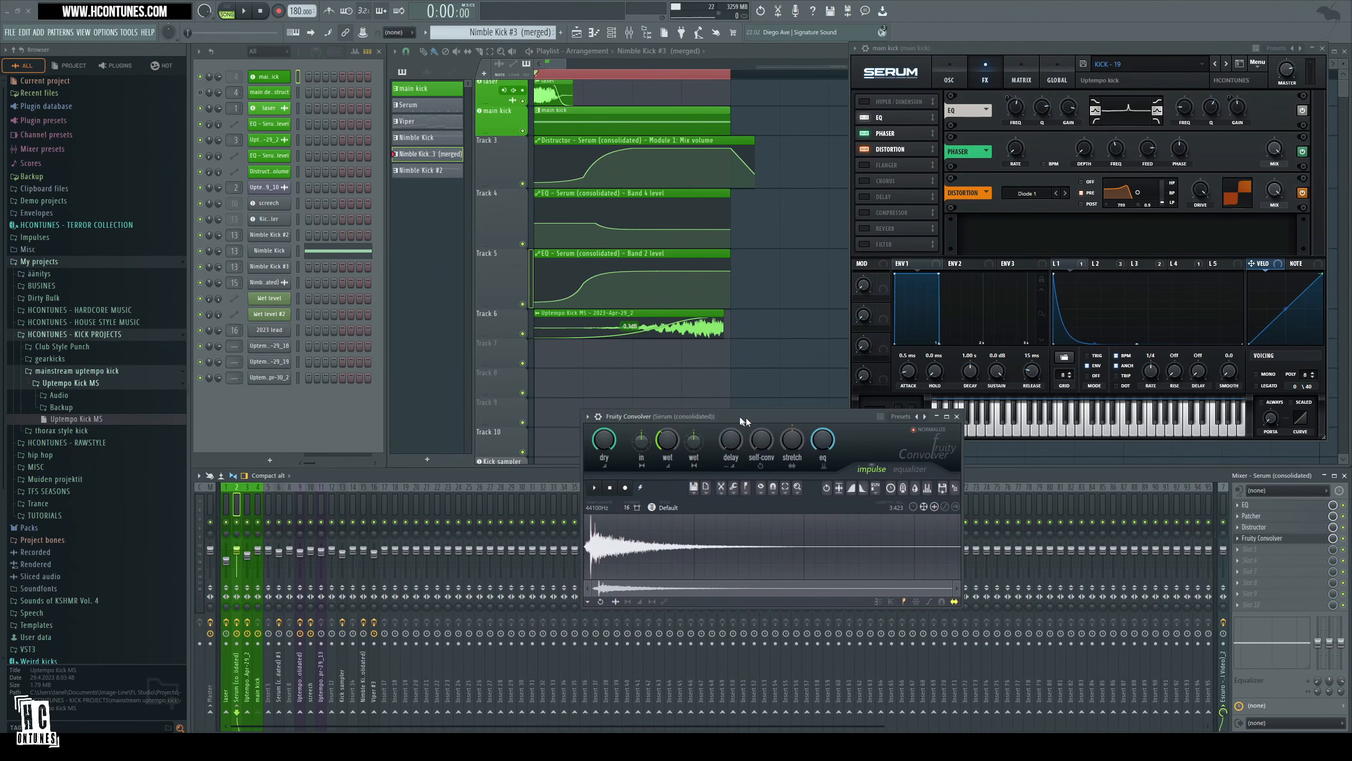
{"action": "scroll", "coordinate": [617, 79], "scroll_direction": "up", "scroll_amount": 2}
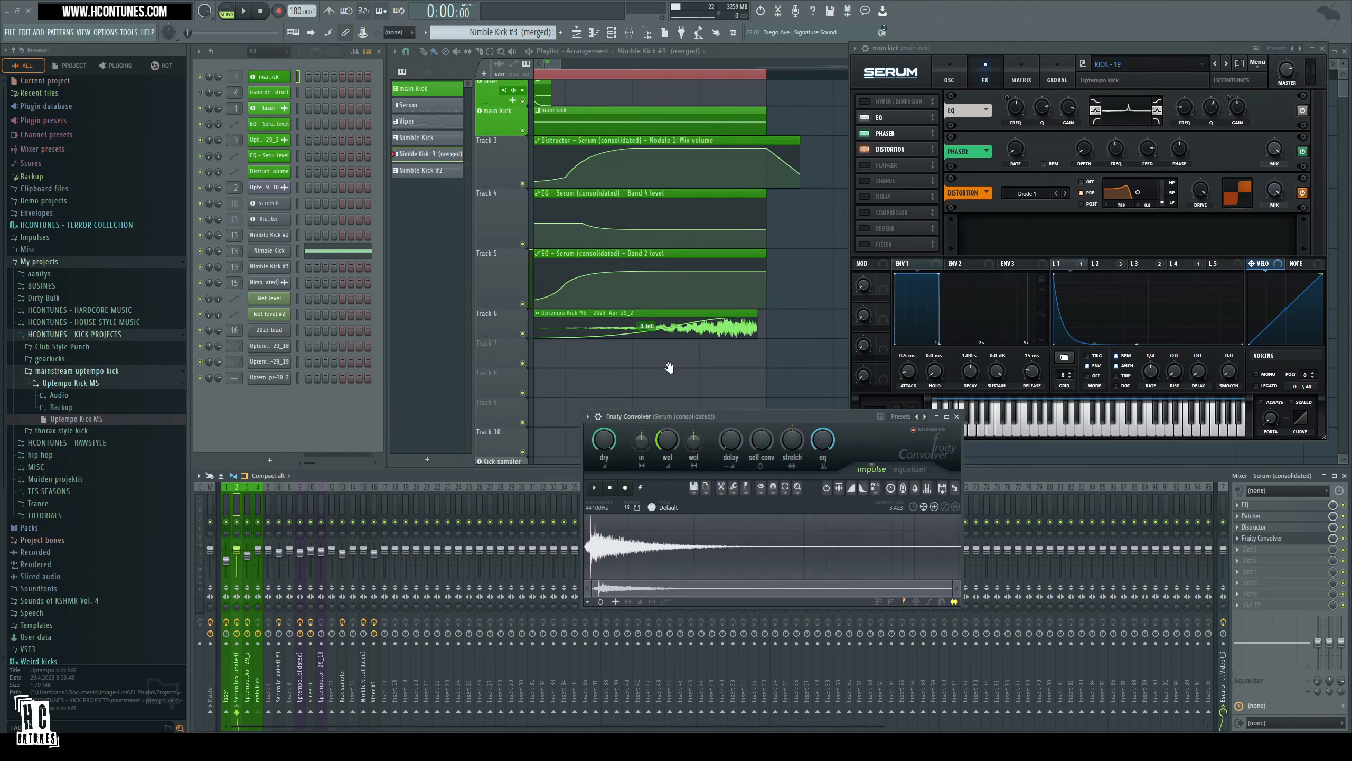
{"action": "left_click_drag", "start_coordinate": [670, 368], "coordinate": [684, 365]}
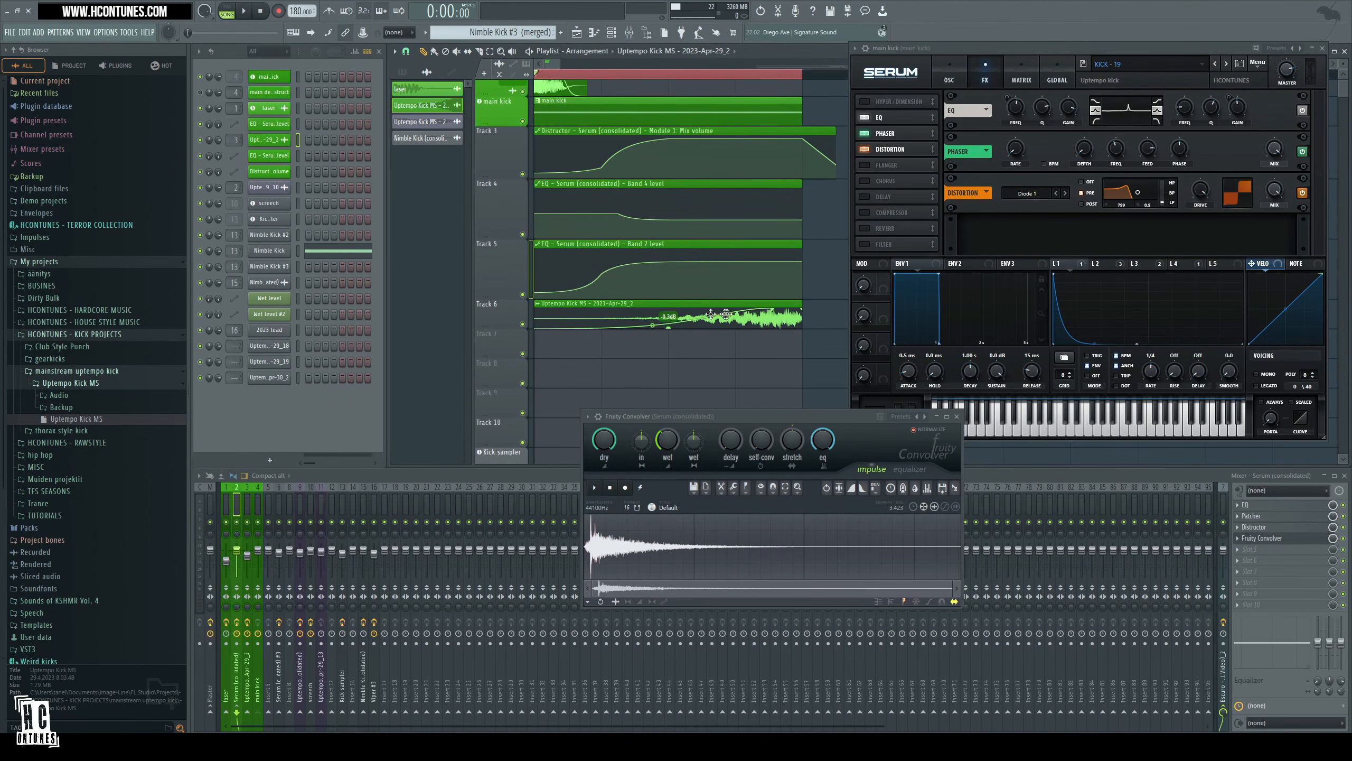
{"action": "scroll", "coordinate": [723, 355], "scroll_direction": "up", "scroll_amount": 1}
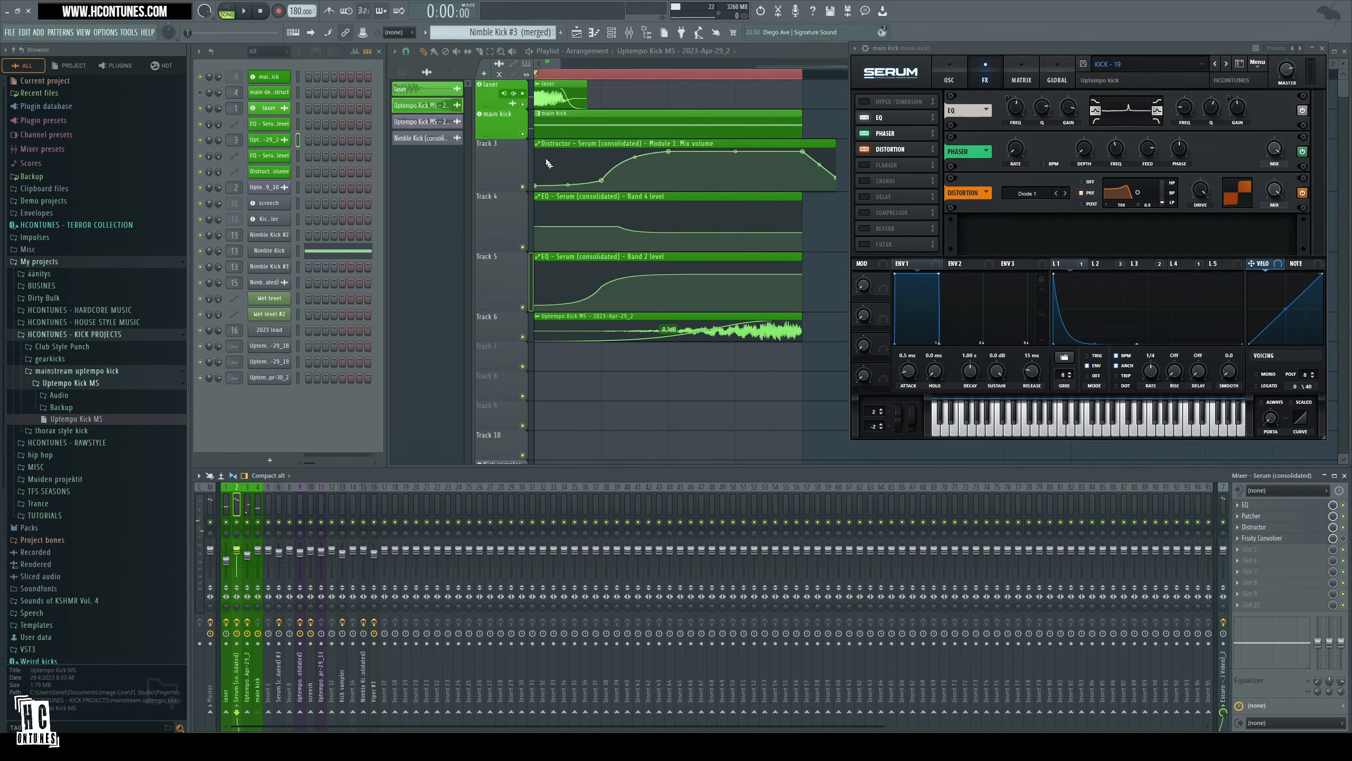
Mute the main kick track and Track 6 and play the laser layer on its own.
{"action": "left_click", "coordinate": [523, 134]}
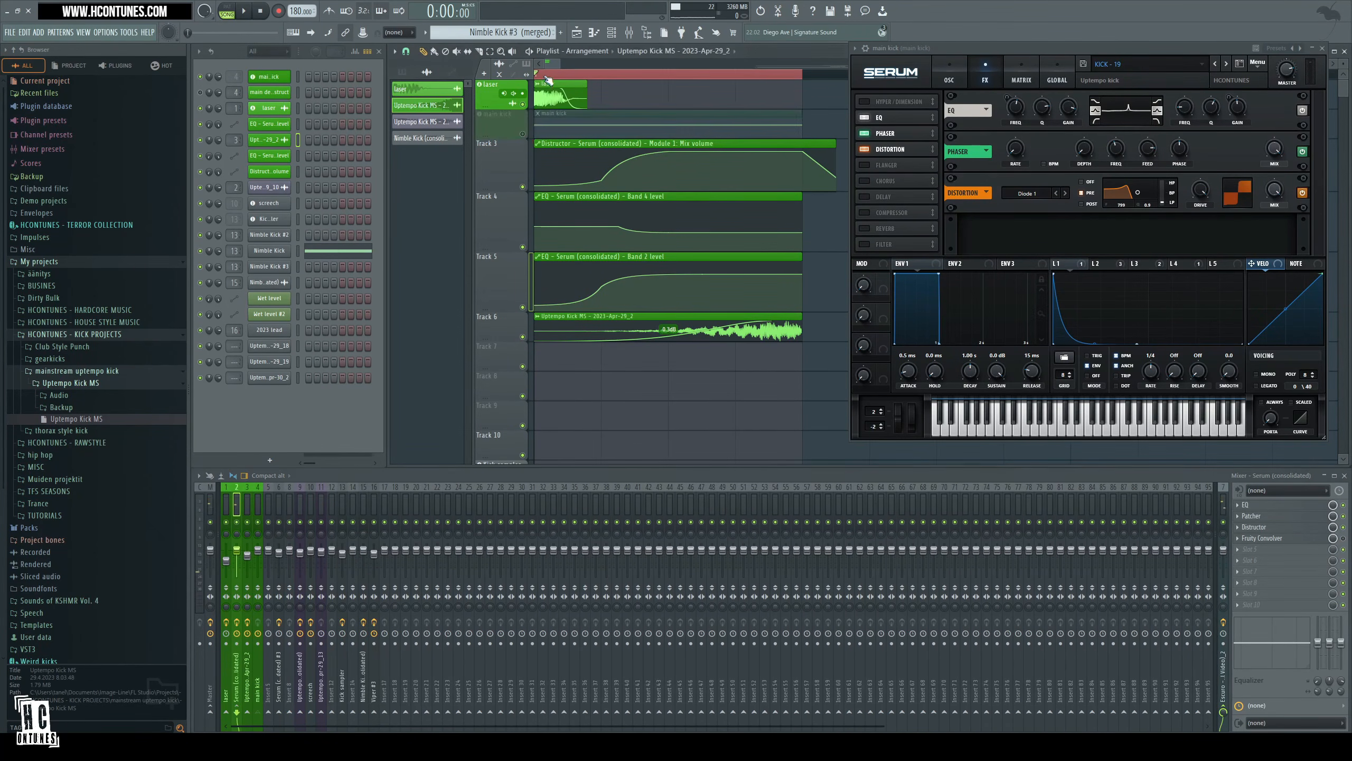
{"action": "scroll", "coordinate": [542, 76], "scroll_direction": "up", "scroll_amount": 2}
{"action": "left_click", "coordinate": [523, 337]}
{"action": "key", "text": "space"}
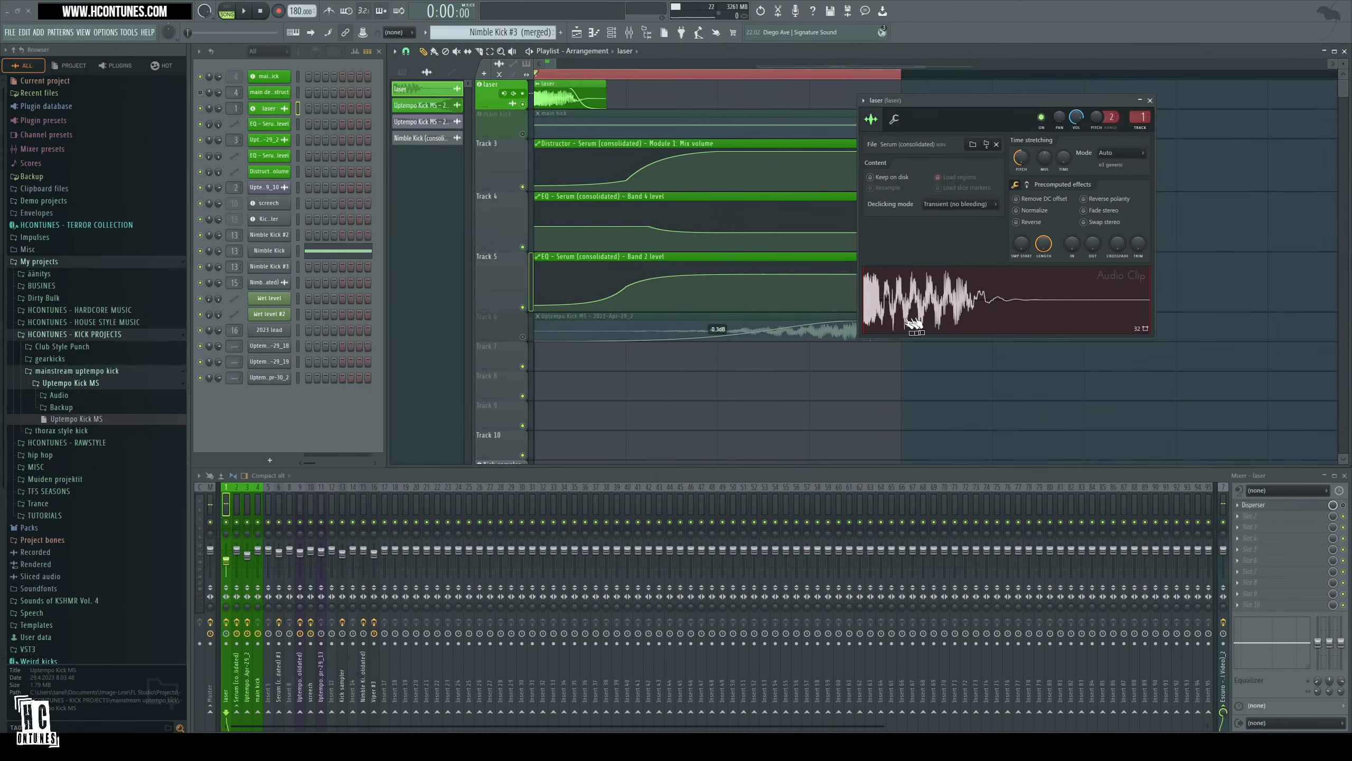
Inspect the laser sample in the audio editor, review its precomputed effects, and close its channel settings.
{"action": "right_click", "coordinate": [930, 314]}
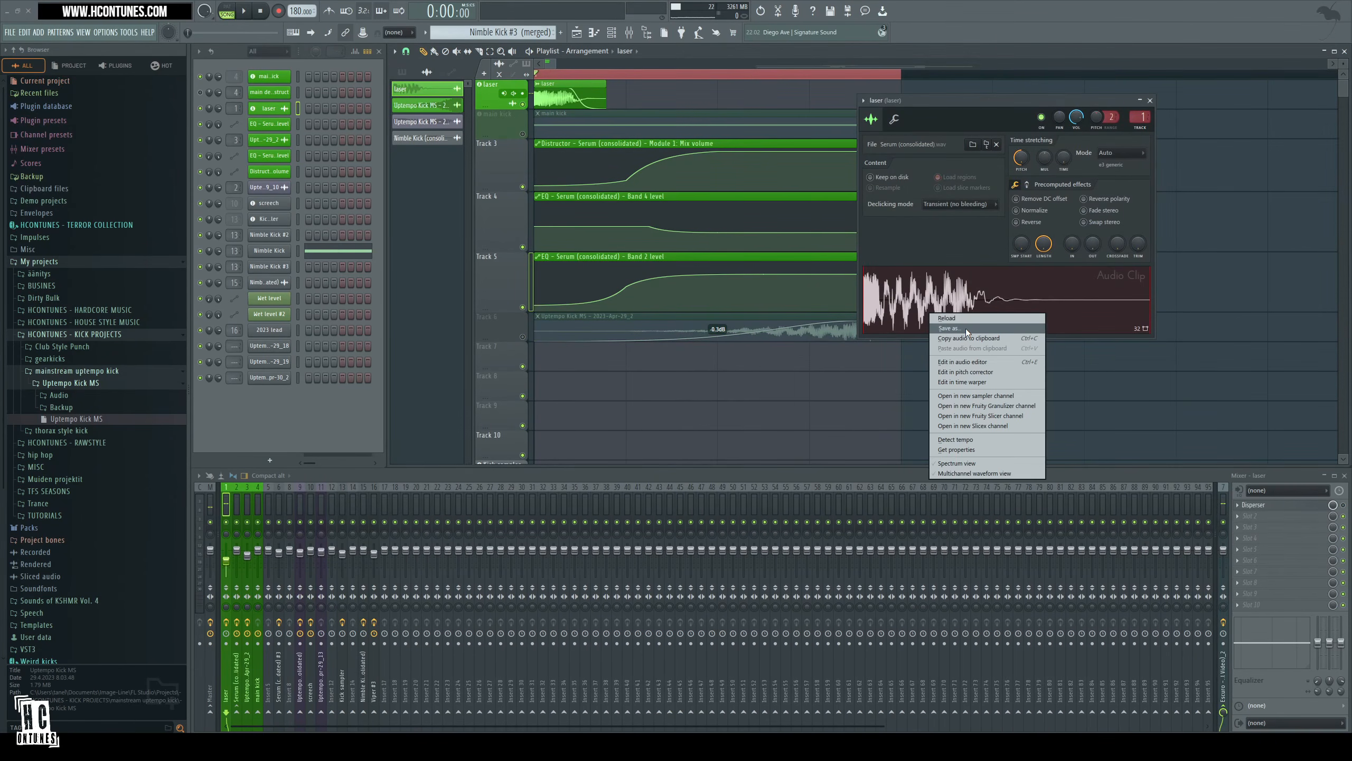
{"action": "left_click", "coordinate": [962, 361]}
{"action": "left_click_drag", "start_coordinate": [598, 373], "coordinate": [712, 370]}
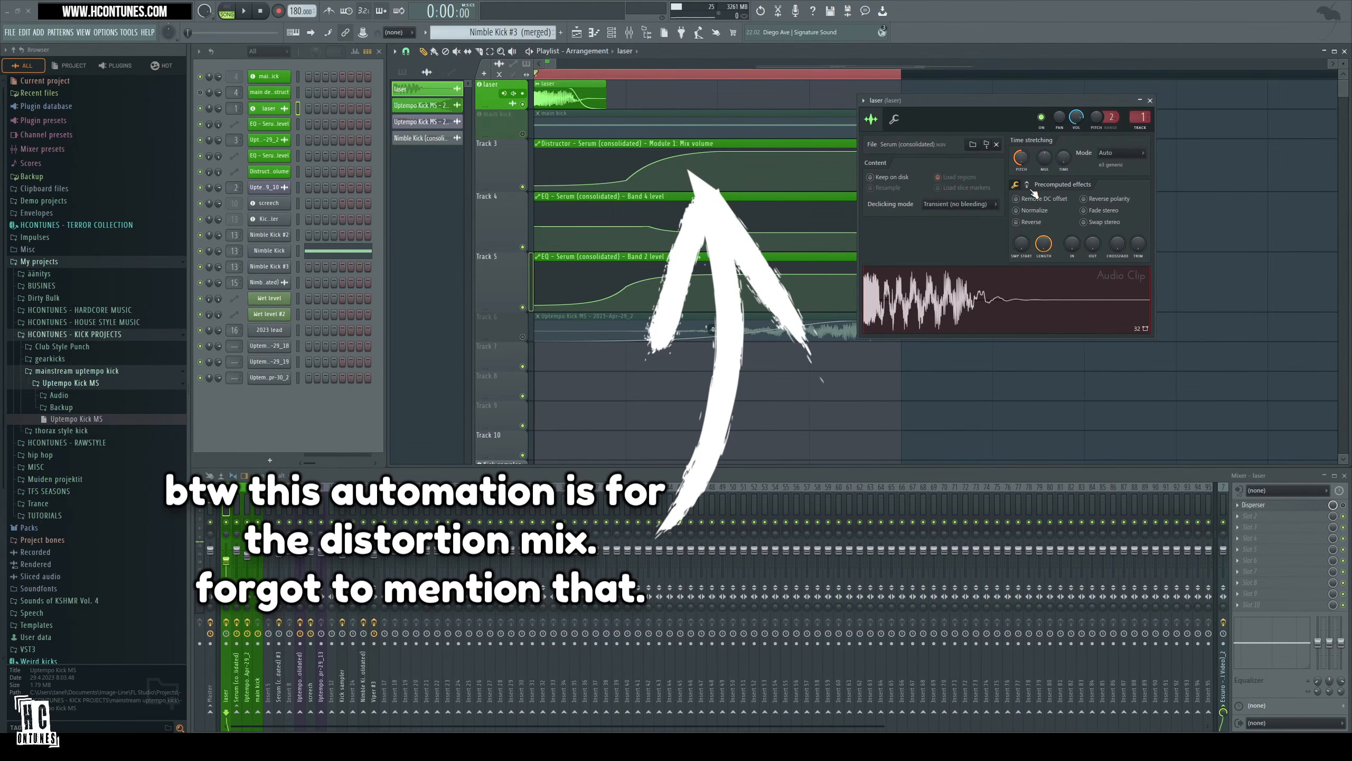
{"action": "left_click", "coordinate": [1029, 187]}
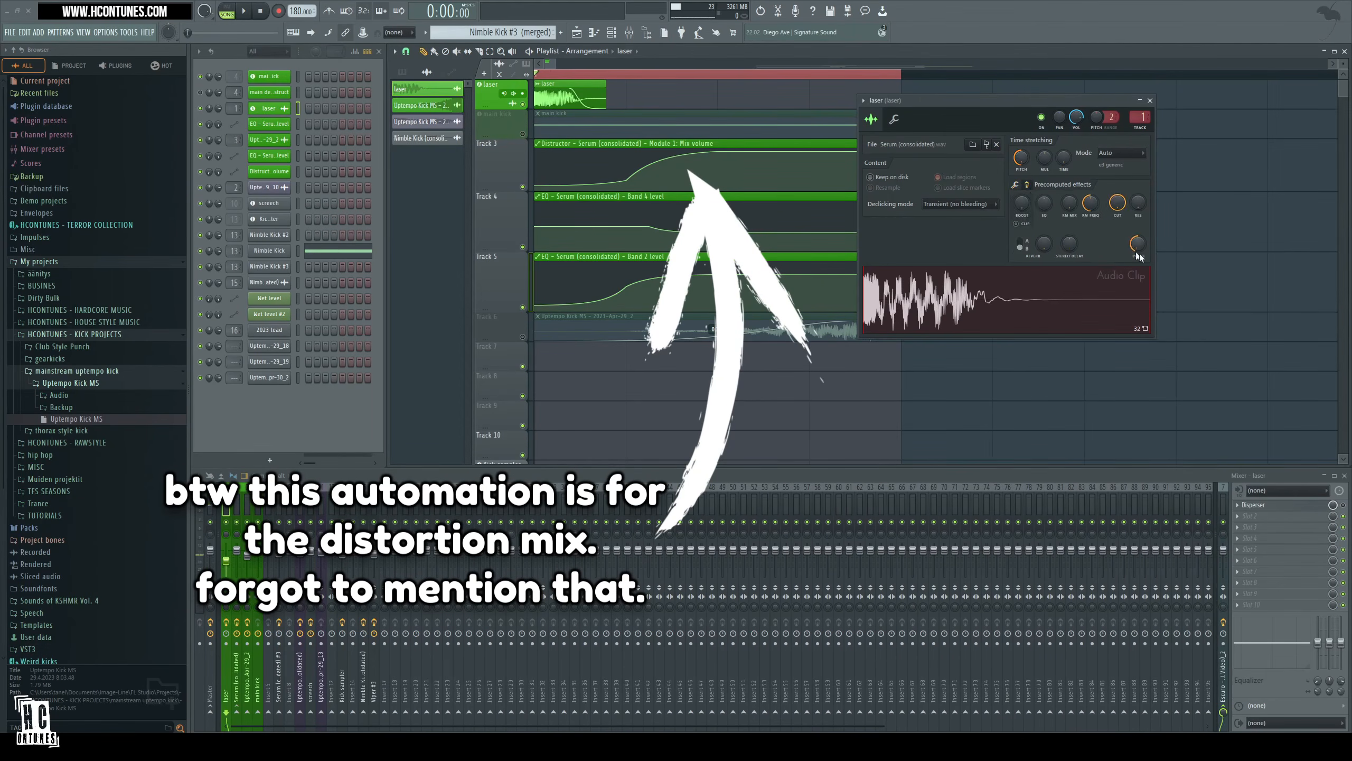
{"action": "left_click", "coordinate": [1150, 103]}
Open Saturn 2 on the Escuro - The Chosen One mixer track and position its window beside the playlist clips.
{"action": "left_click", "coordinate": [1224, 511]}
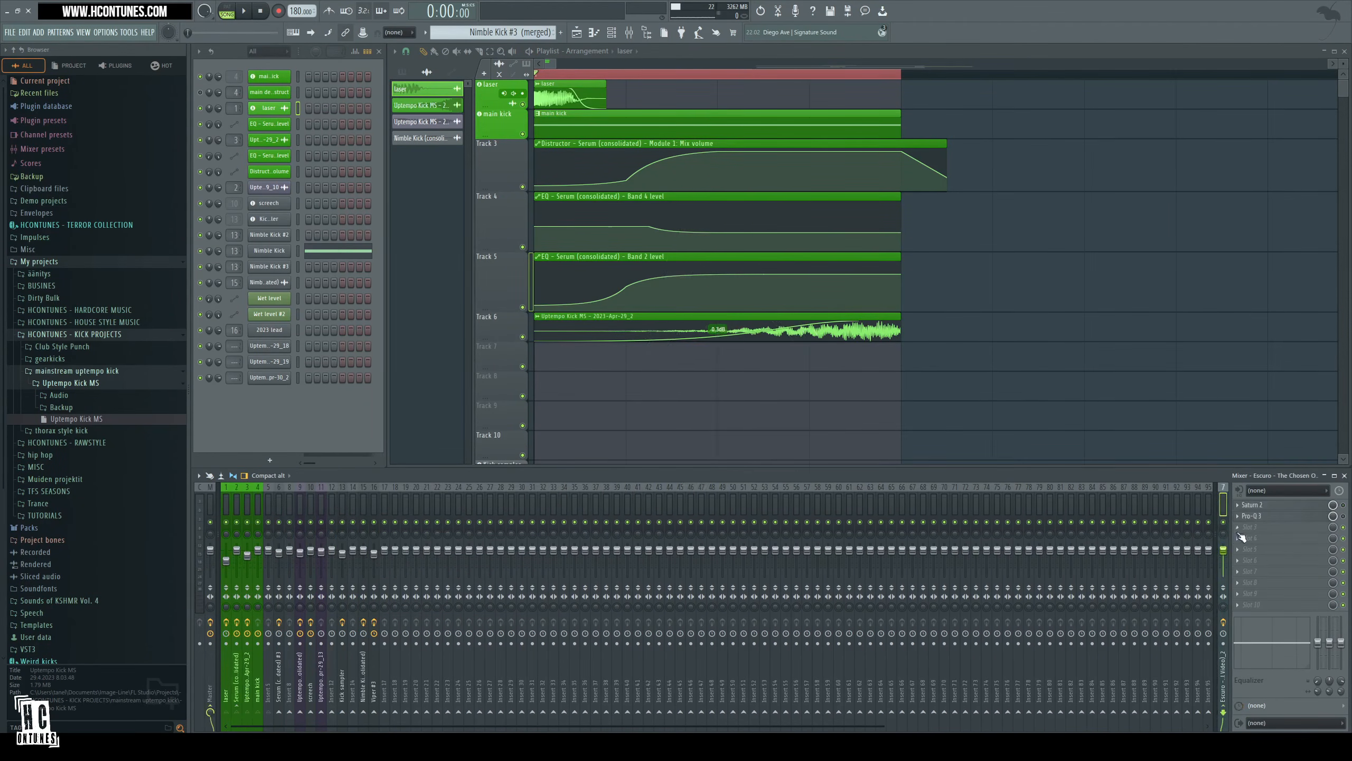
{"action": "left_click", "coordinate": [1300, 506]}
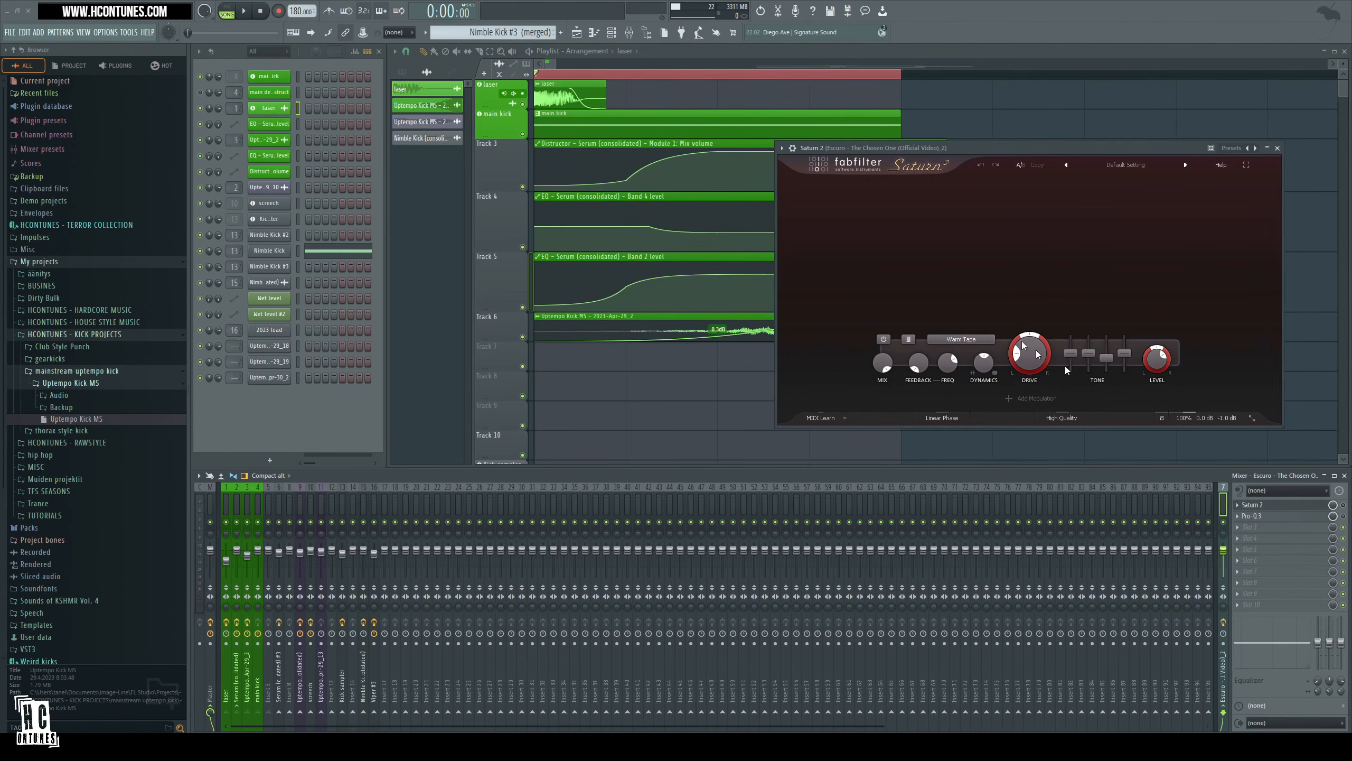
{"action": "left_click_drag", "start_coordinate": [911, 159], "coordinate": [965, 191]}
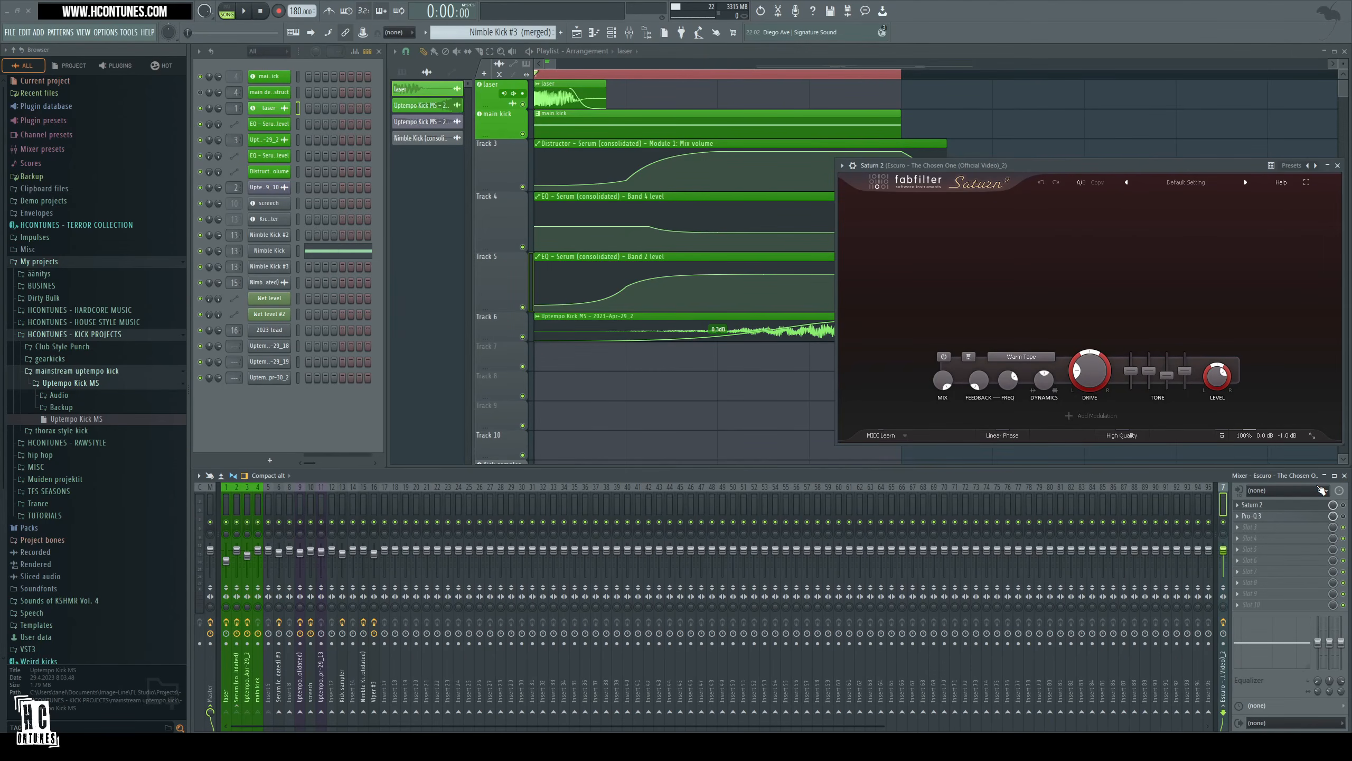
Examine the notch cuts in Pro-Q 3 on the Escuro - The Chosen One mixer track and close the plugin windows.
{"action": "key", "text": "space"}
{"action": "left_click", "coordinate": [1345, 514]}
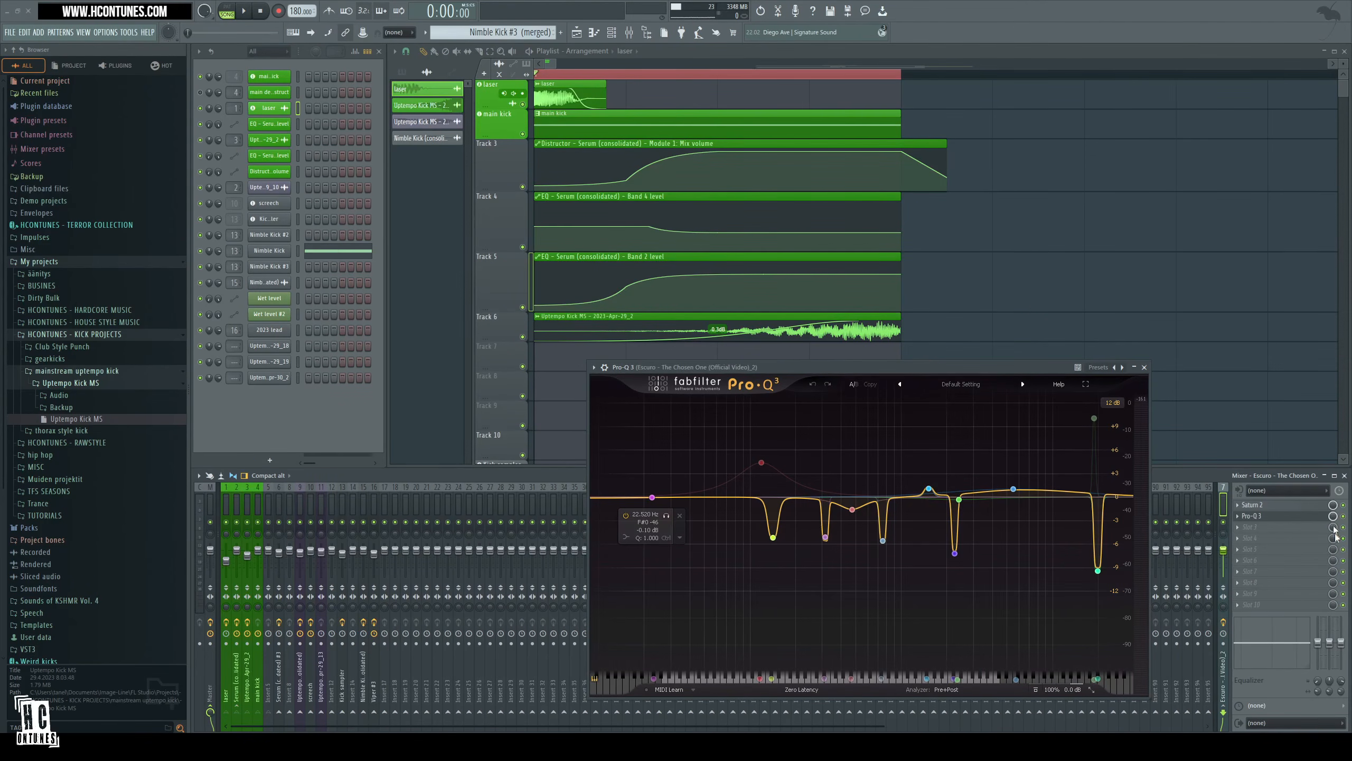
{"action": "mouse_move", "coordinate": [752, 545]}
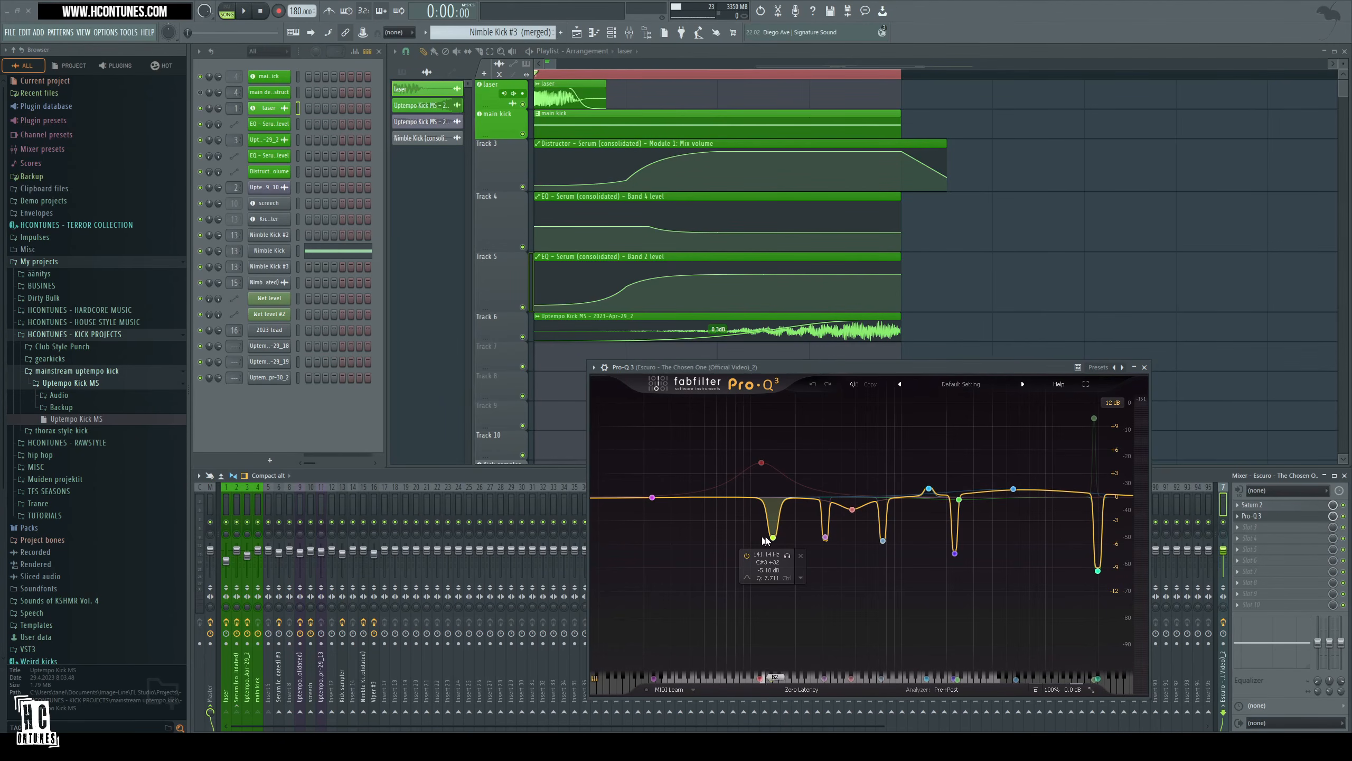
{"action": "mouse_move", "coordinate": [941, 553]}
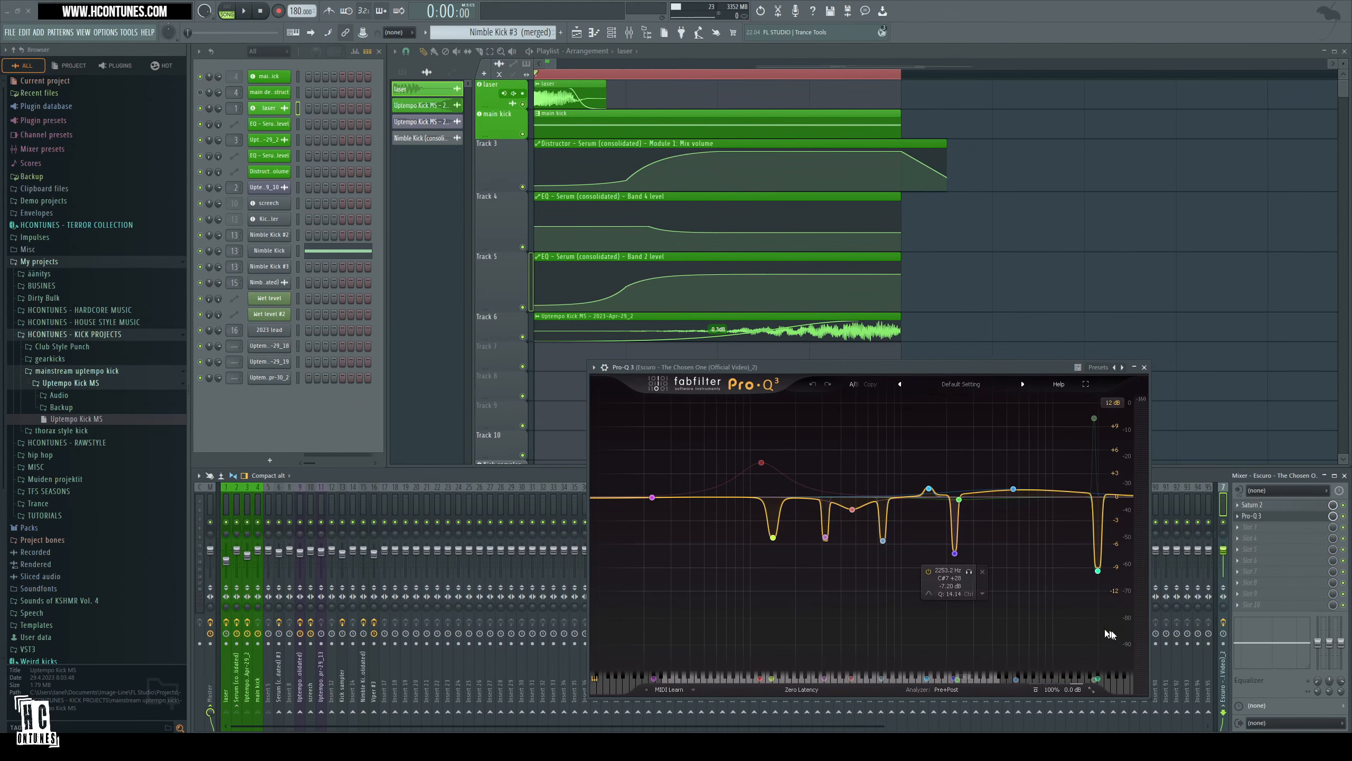
{"action": "key", "text": "Escape"}
Open Edison on the Master track and select the playlist time range spanning the Nimble Kick #3 (merged) clip.
{"action": "scroll", "coordinate": [804, 75], "scroll_direction": "down", "scroll_amount": 5}
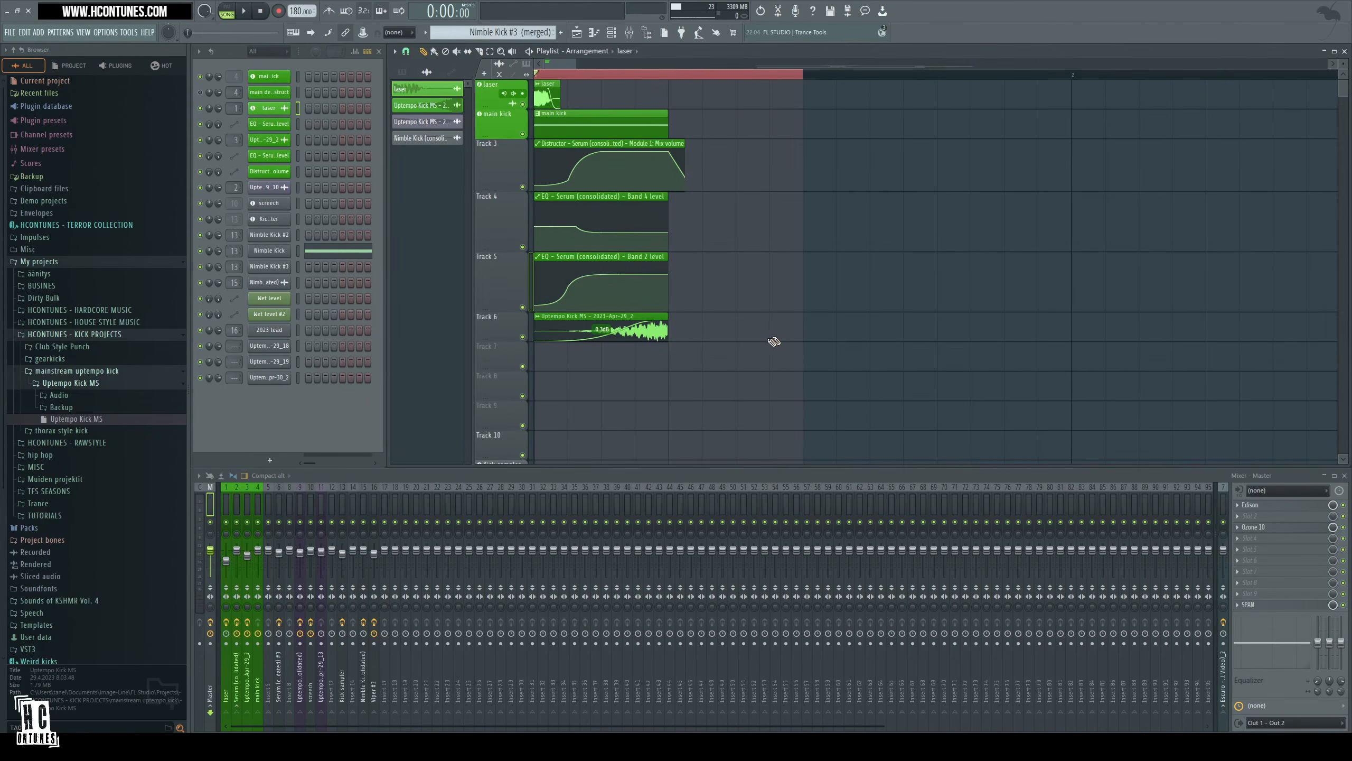
{"action": "left_click", "coordinate": [1267, 506]}
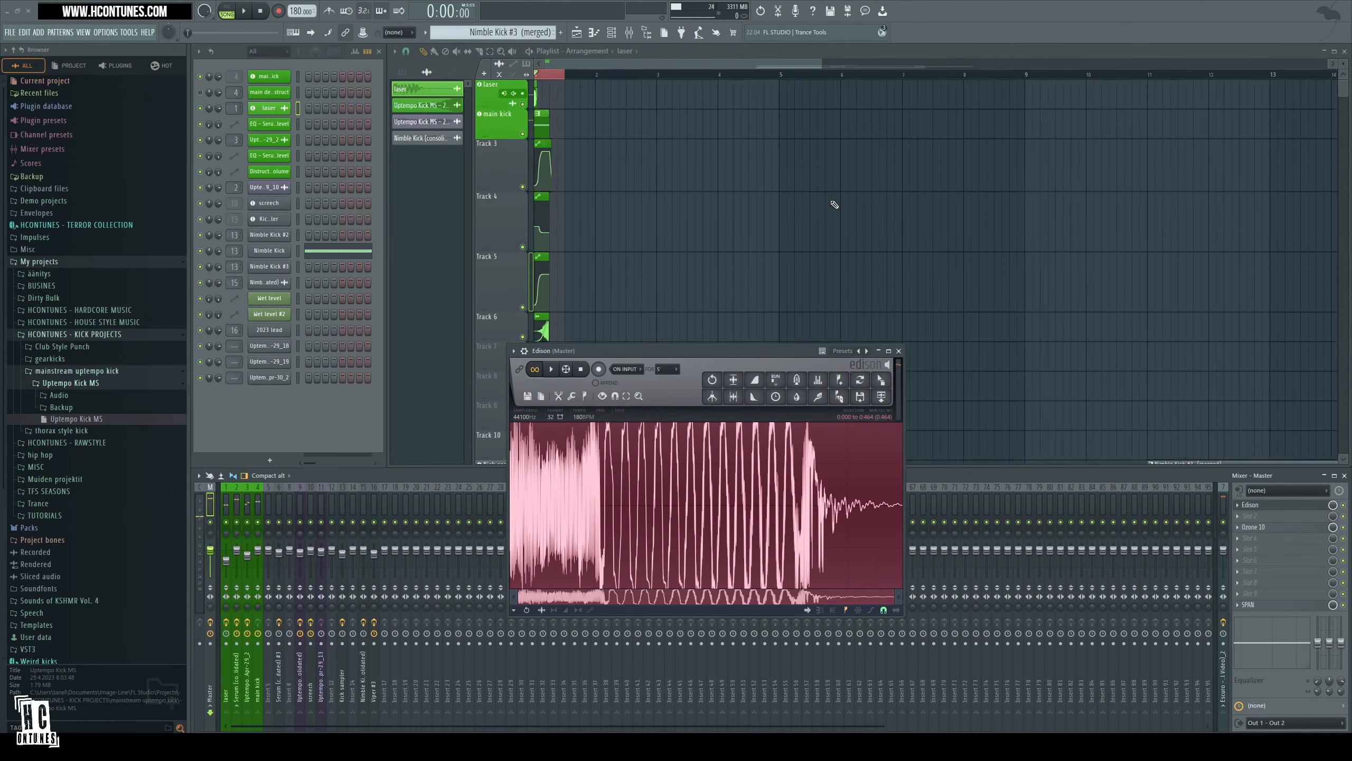
{"action": "scroll", "coordinate": [836, 205], "scroll_direction": "down", "scroll_amount": 5}
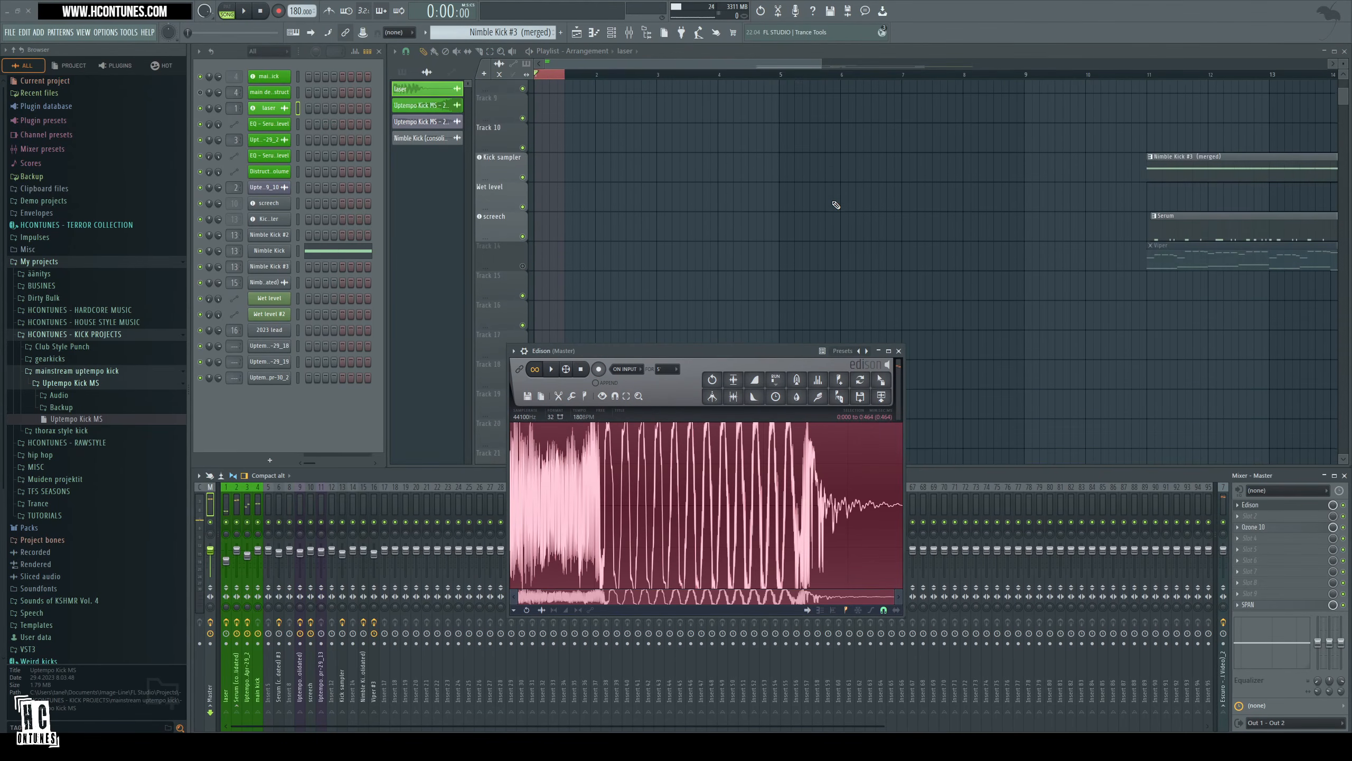
{"action": "left_click_drag", "start_coordinate": [1011, 271], "coordinate": [806, 299]}
{"action": "scroll", "coordinate": [608, 74], "scroll_direction": "up", "scroll_amount": 3}
{"action": "left_click_drag", "start_coordinate": [605, 74], "coordinate": [1284, 105]}
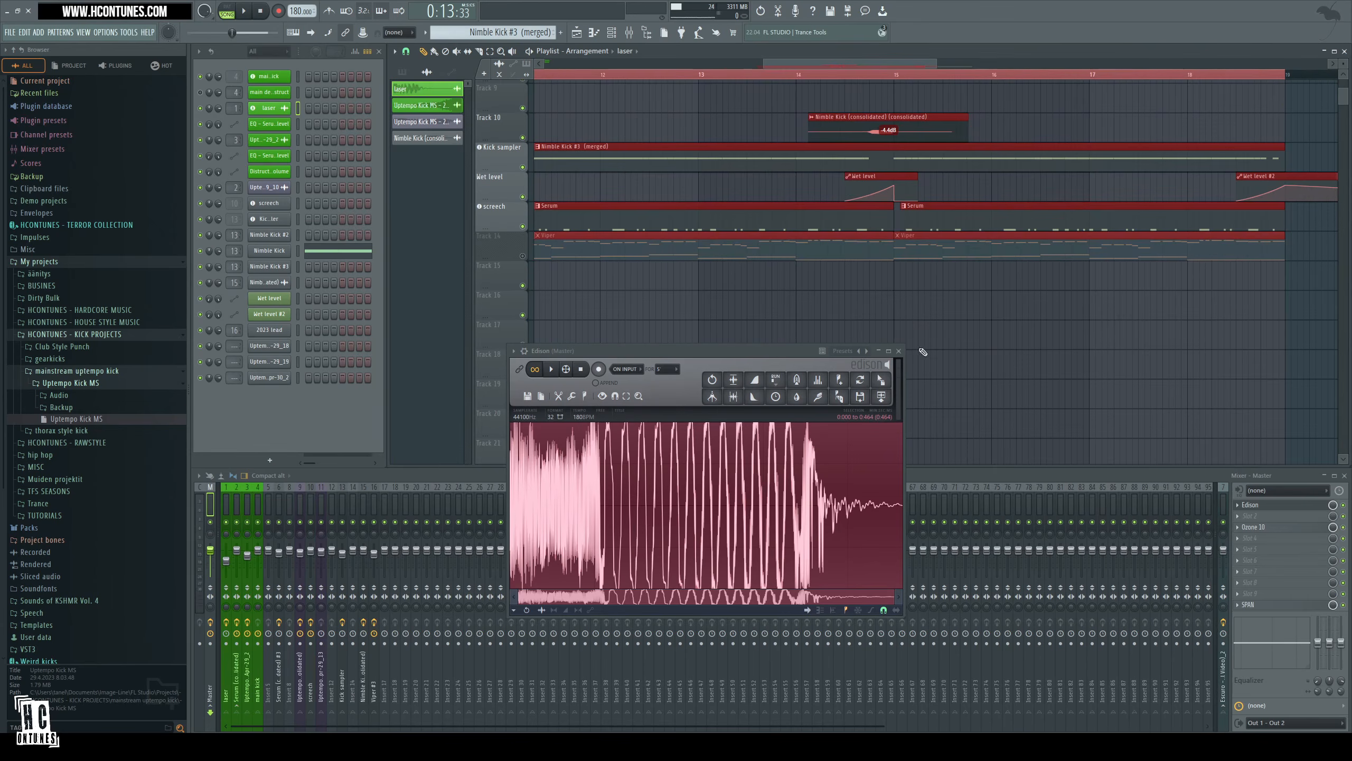
Open the Nimble Kick sampler used on the Kick sampler track and arrange its window beside Edison.
{"action": "left_click_drag", "start_coordinate": [923, 351], "coordinate": [959, 346]}
{"action": "scroll", "coordinate": [806, 77], "scroll_direction": "down", "scroll_amount": 3}
{"action": "left_click", "coordinate": [733, 308], "text": "ctrl"}
{"action": "left_click_drag", "start_coordinate": [701, 288], "coordinate": [729, 300]}
{"action": "left_click", "coordinate": [480, 151]}
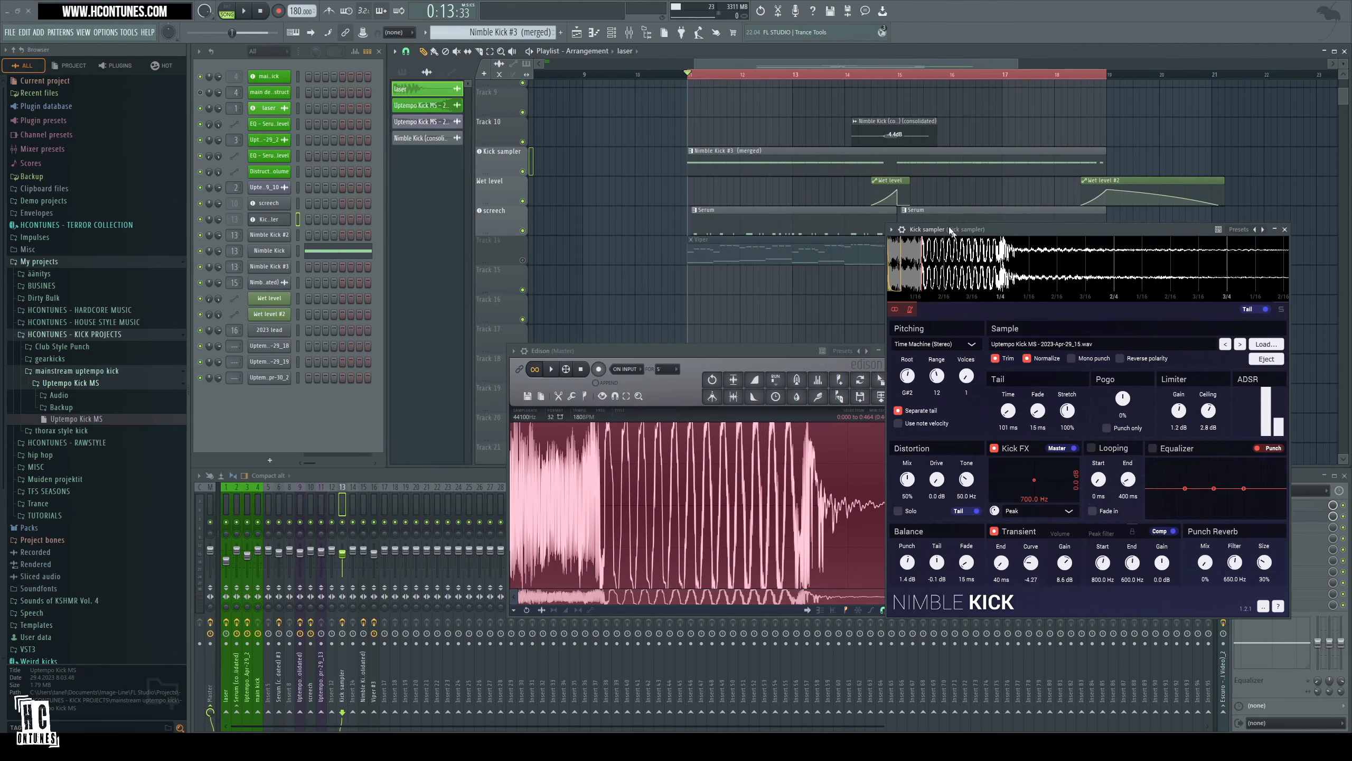
{"action": "left_click_drag", "start_coordinate": [971, 231], "coordinate": [1013, 216]}
{"action": "left_click_drag", "start_coordinate": [718, 349], "coordinate": [662, 387]}
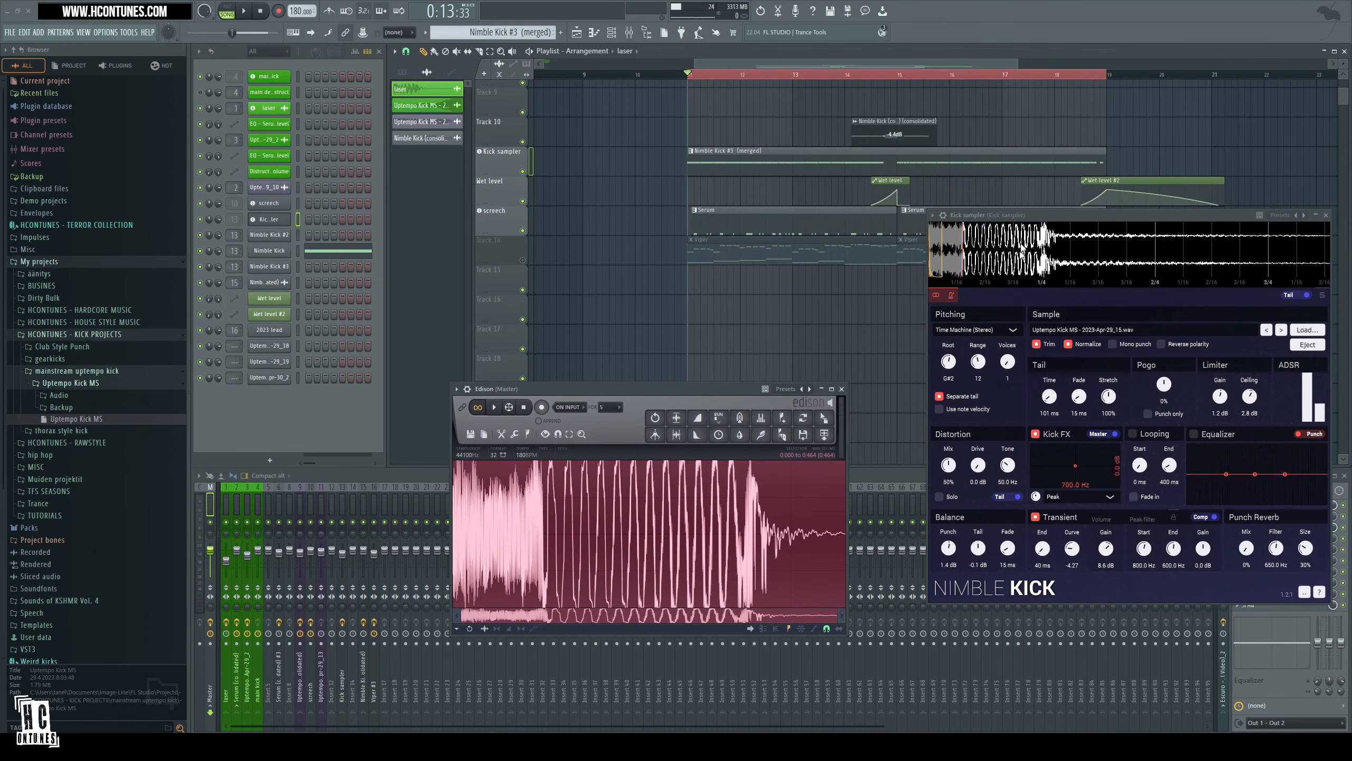
{"action": "left_click_drag", "start_coordinate": [1000, 220], "coordinate": [987, 233]}
{"action": "key", "text": "space"}
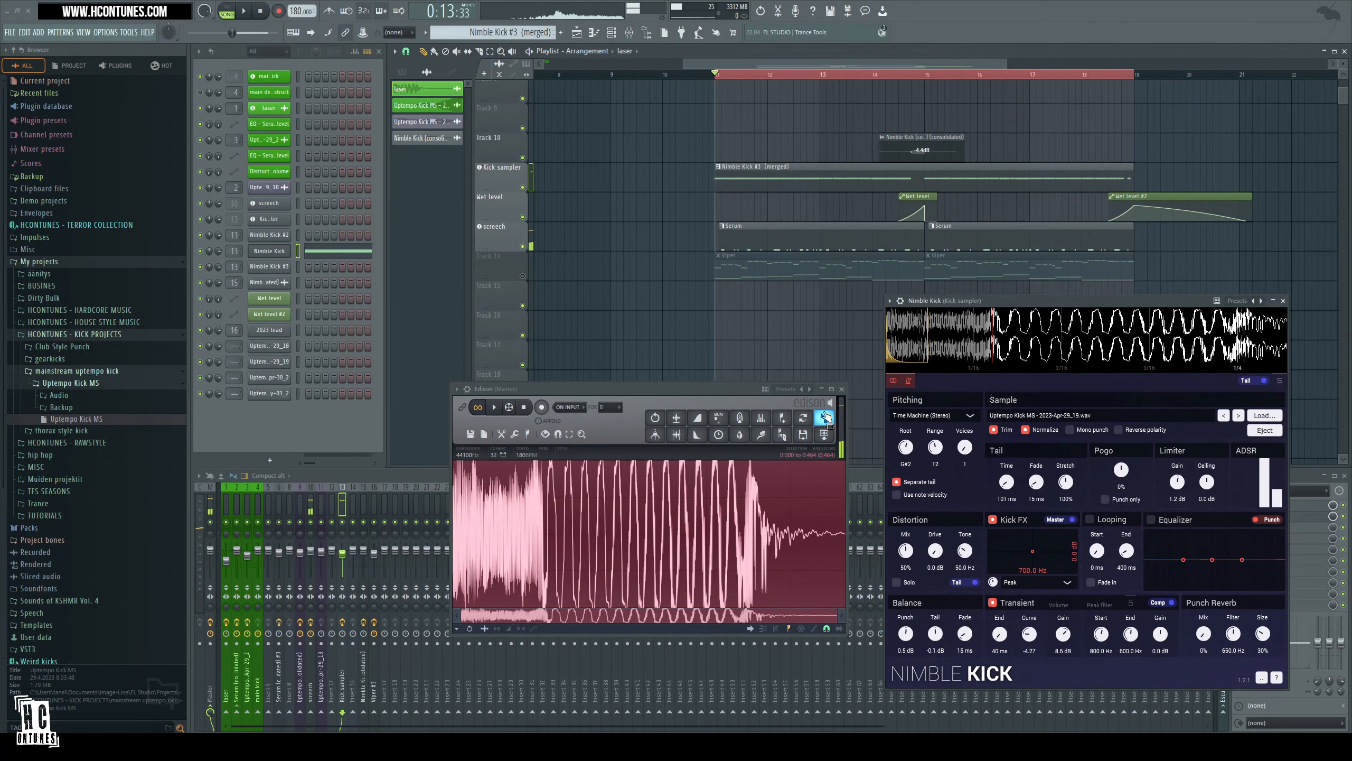
Send the Edison kick recording to a new sampler channel, load that sample into Nimble Kick, and set its tail time to 104 ms.
{"action": "left_click_drag", "start_coordinate": [820, 421], "coordinate": [275, 408]}
{"action": "left_click", "coordinate": [270, 410]}
{"action": "left_click_drag", "start_coordinate": [260, 360], "coordinate": [974, 346]}
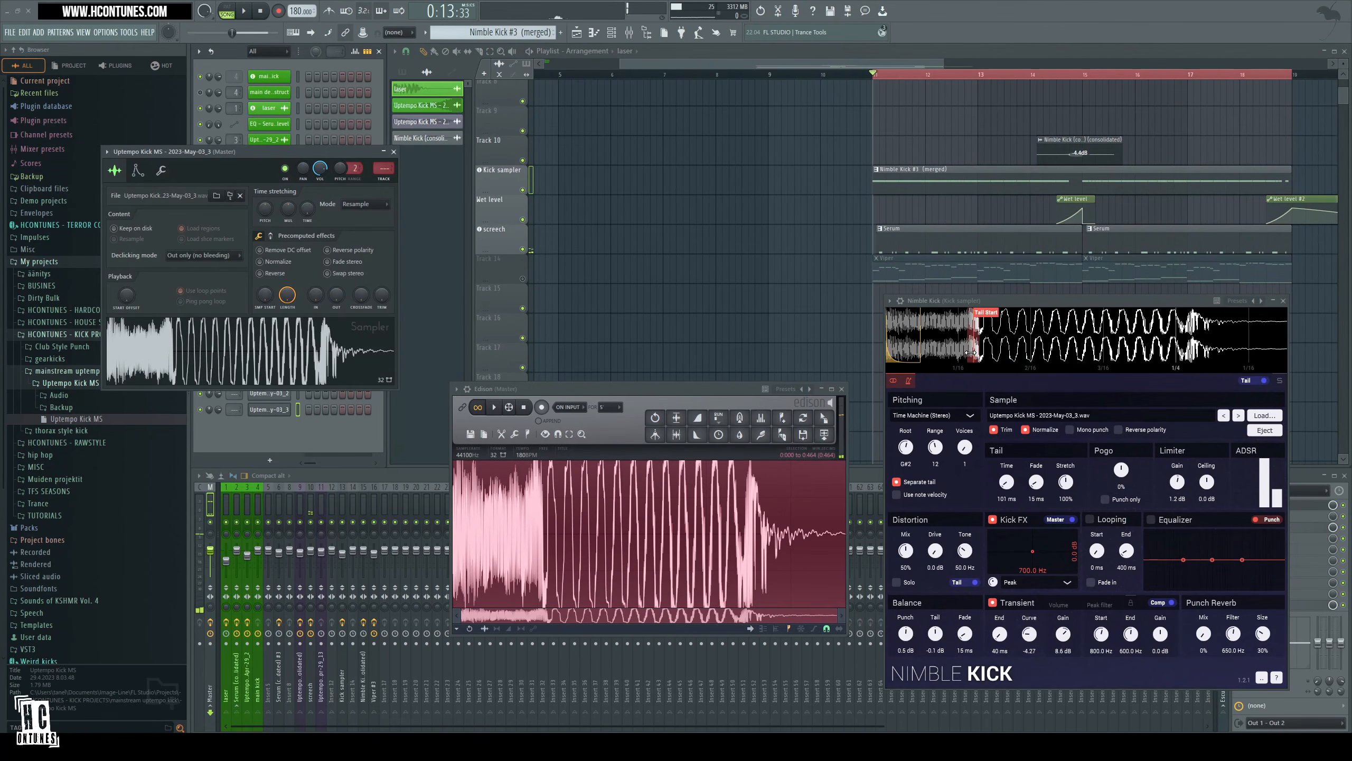
Play the selected section with the newly loaded kick, closing Edison and the sampler window and moving Nimble Kick clear of the clips.
{"action": "key", "text": "space"}
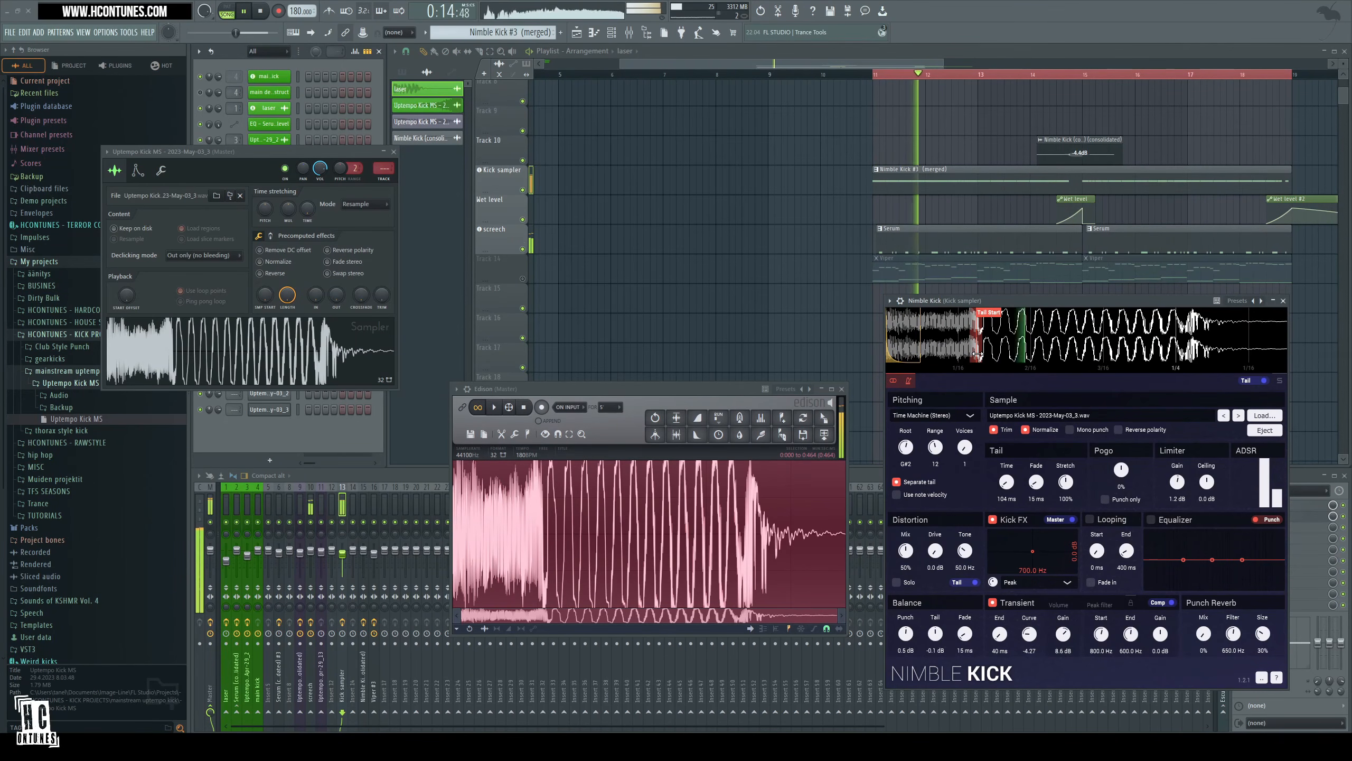
{"action": "left_click", "coordinate": [841, 389]}
{"action": "left_click", "coordinate": [393, 151]}
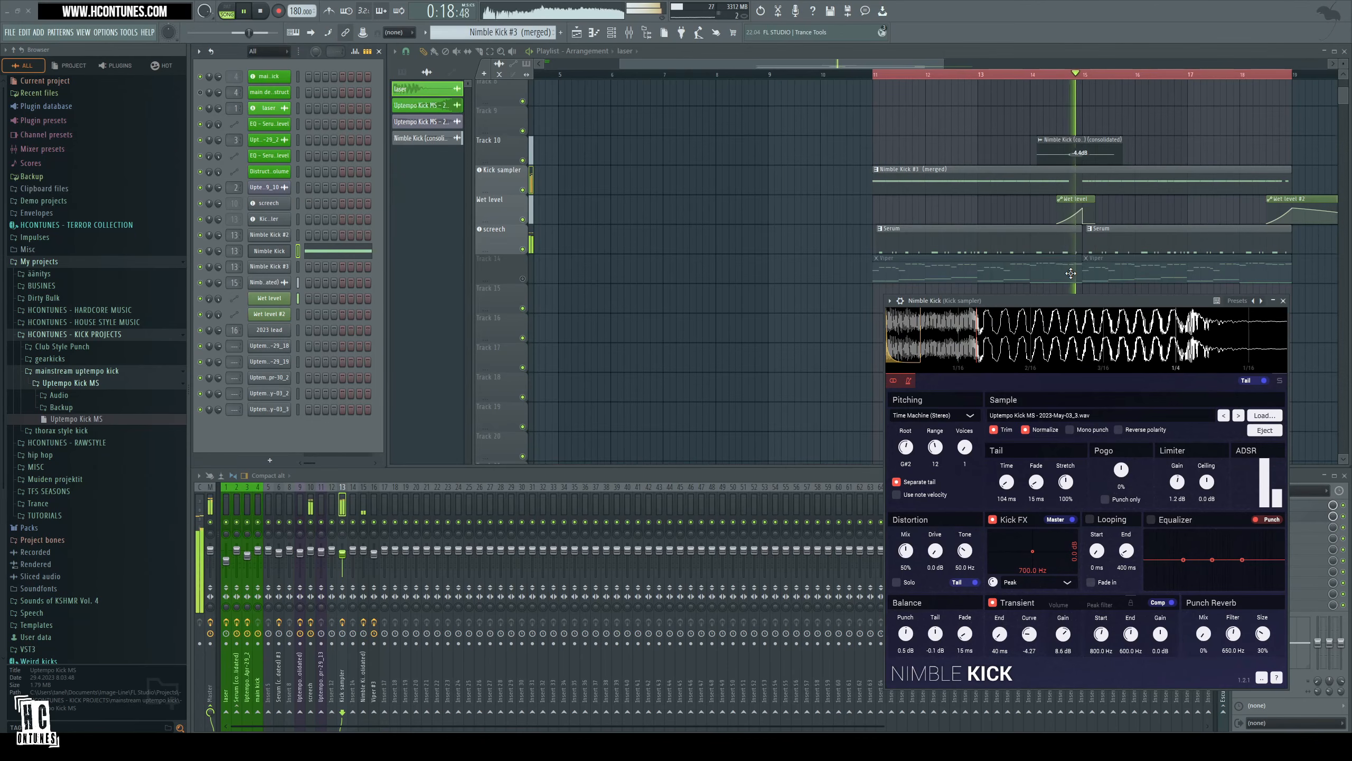
{"action": "left_click_drag", "start_coordinate": [1092, 301], "coordinate": [813, 302]}
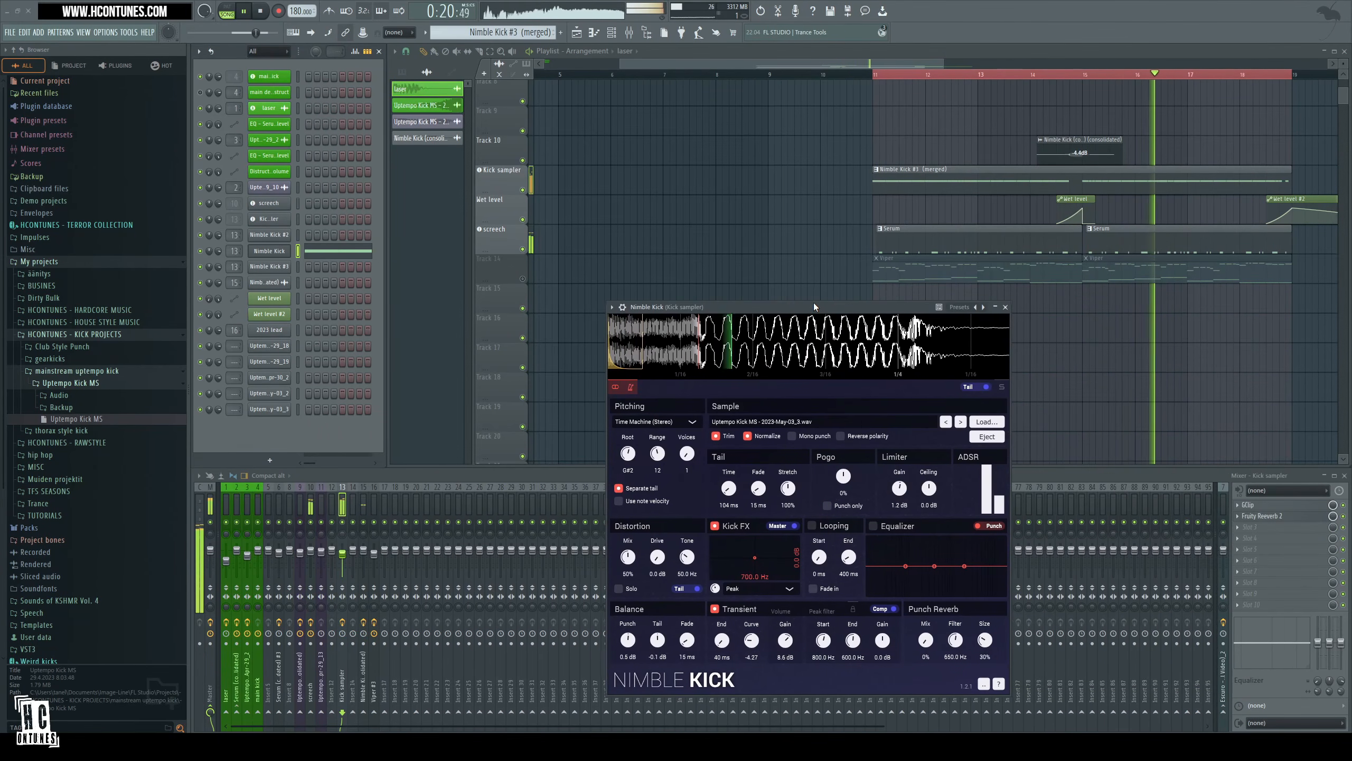